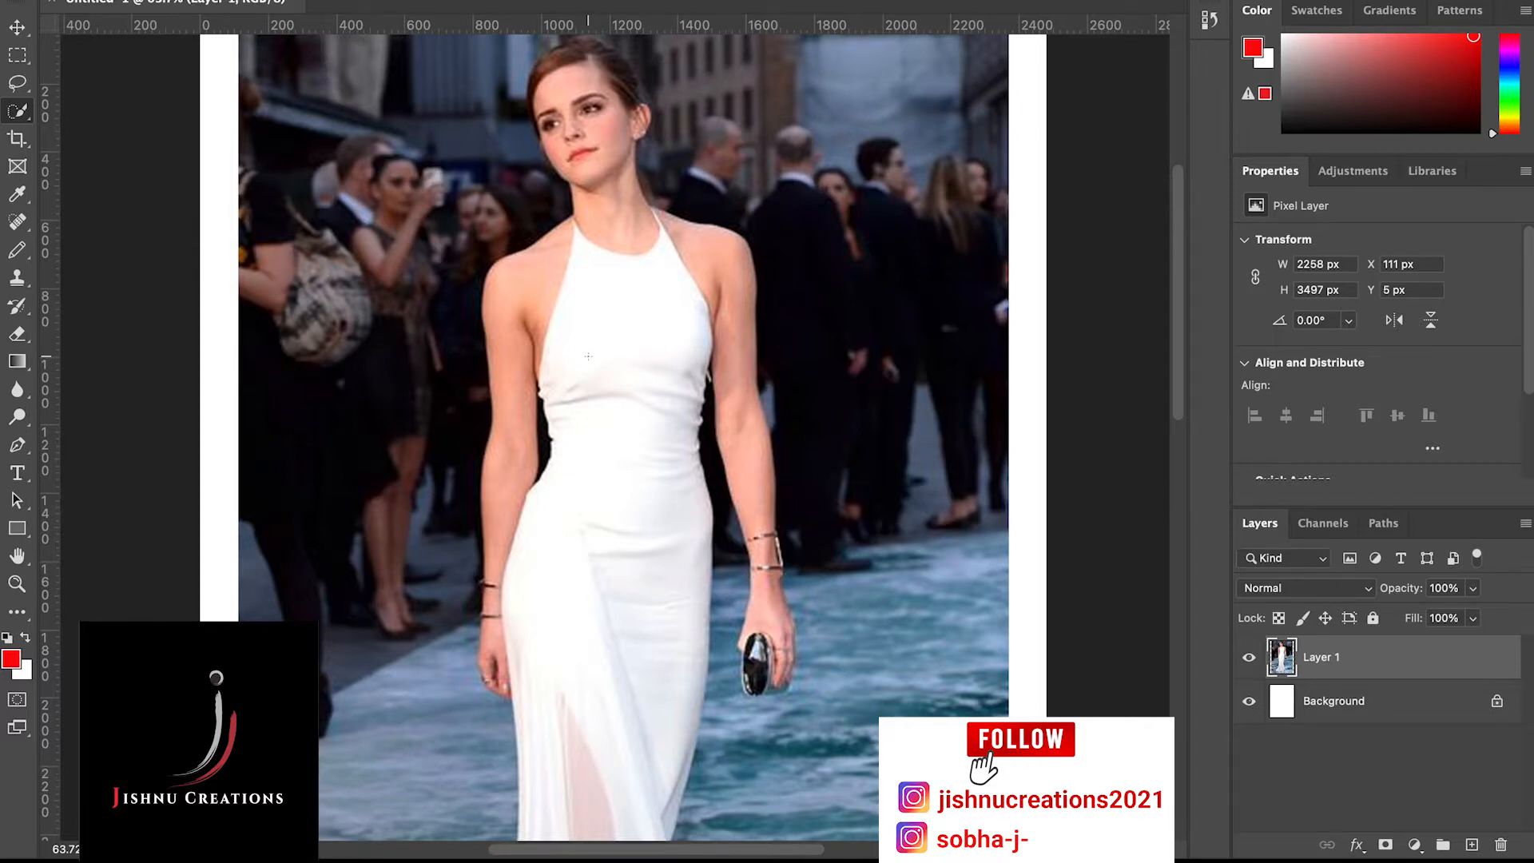
Activate the Quick Selection tool for selecting the white dress
{"action": "scroll", "coordinate": [588, 356], "scroll_direction": "up", "scroll_amount": 2}
{"action": "scroll", "coordinate": [588, 357], "scroll_direction": "down", "scroll_amount": 3}
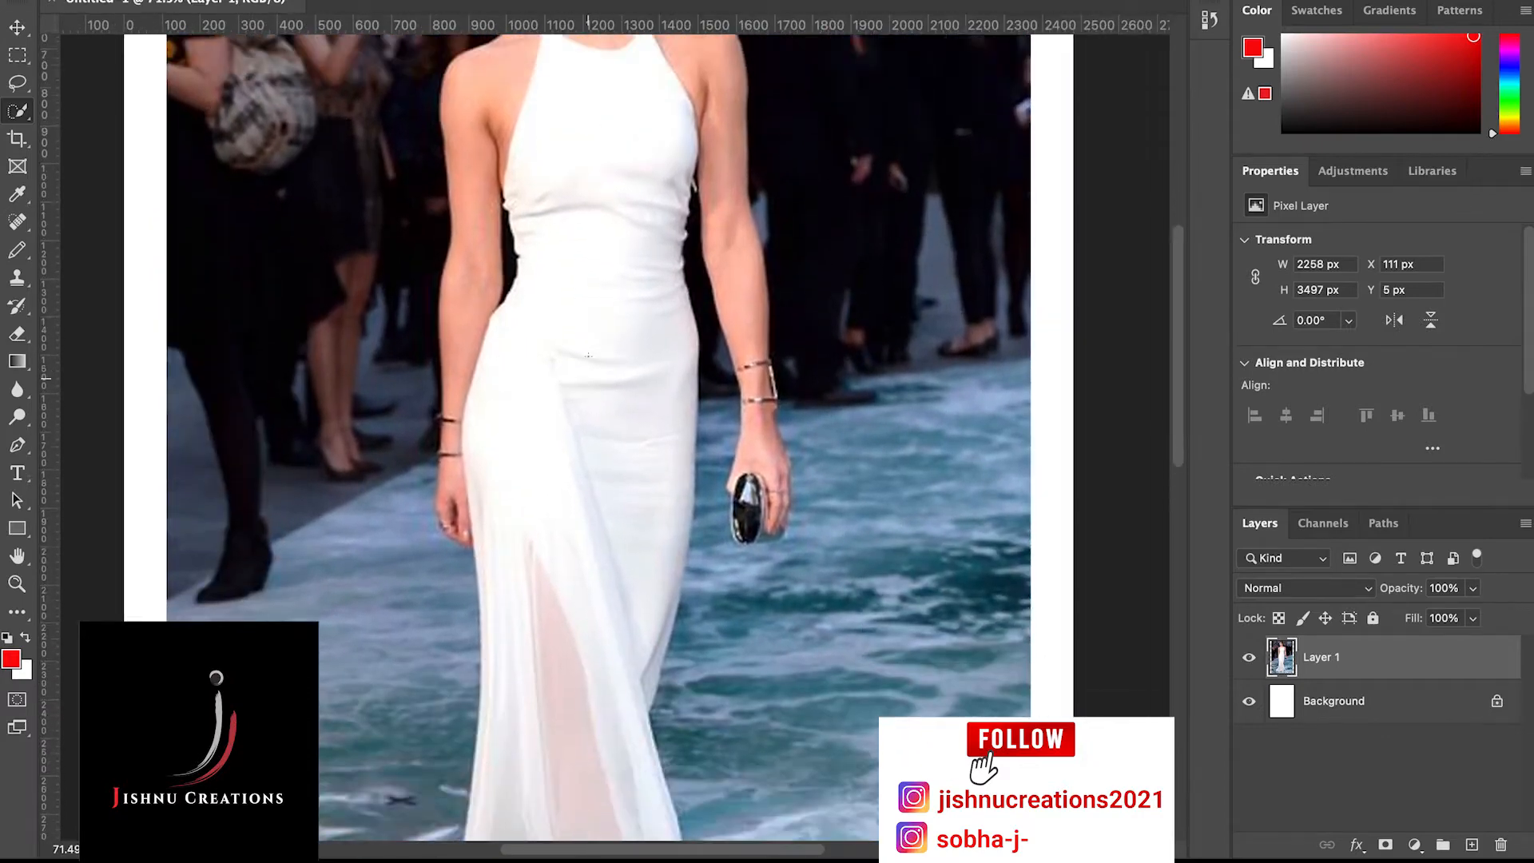
{"action": "scroll", "coordinate": [588, 356], "scroll_direction": "up", "scroll_amount": 2}
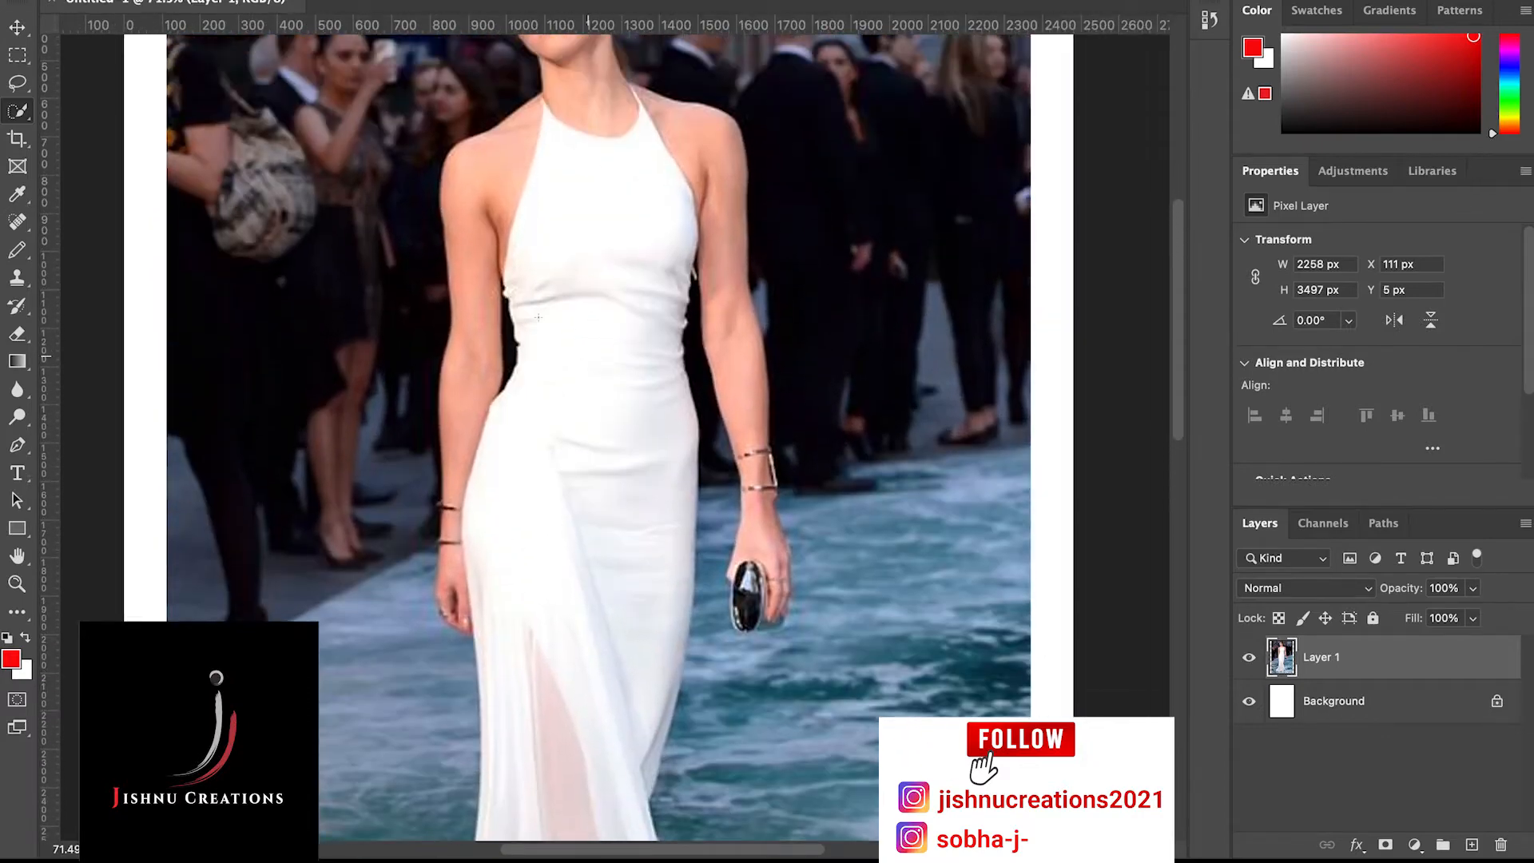
{"action": "left_click", "coordinate": [12, 120]}
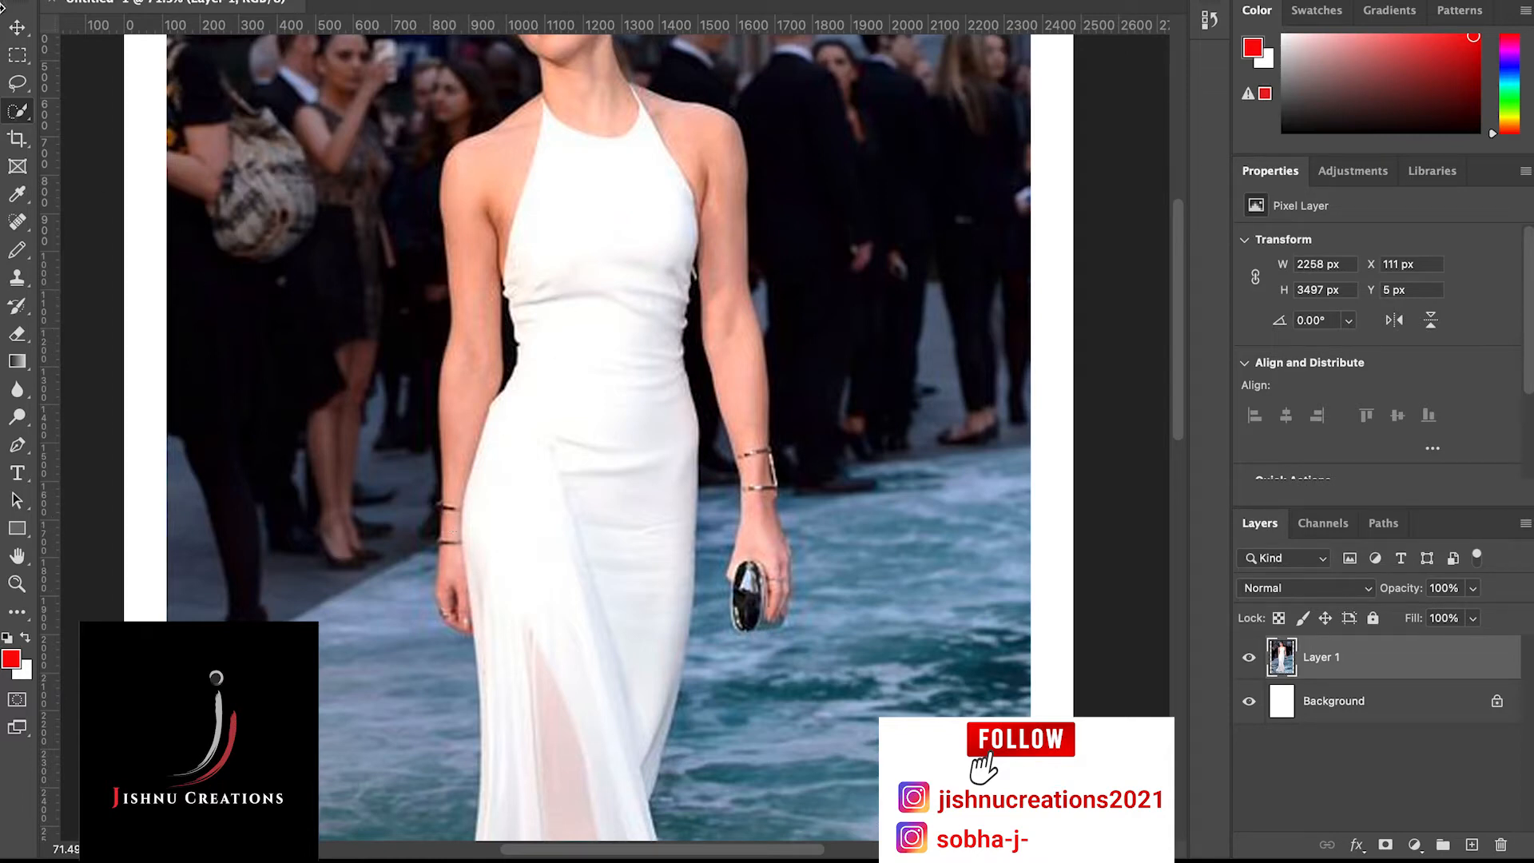
{"action": "right_click", "coordinate": [21, 113]}
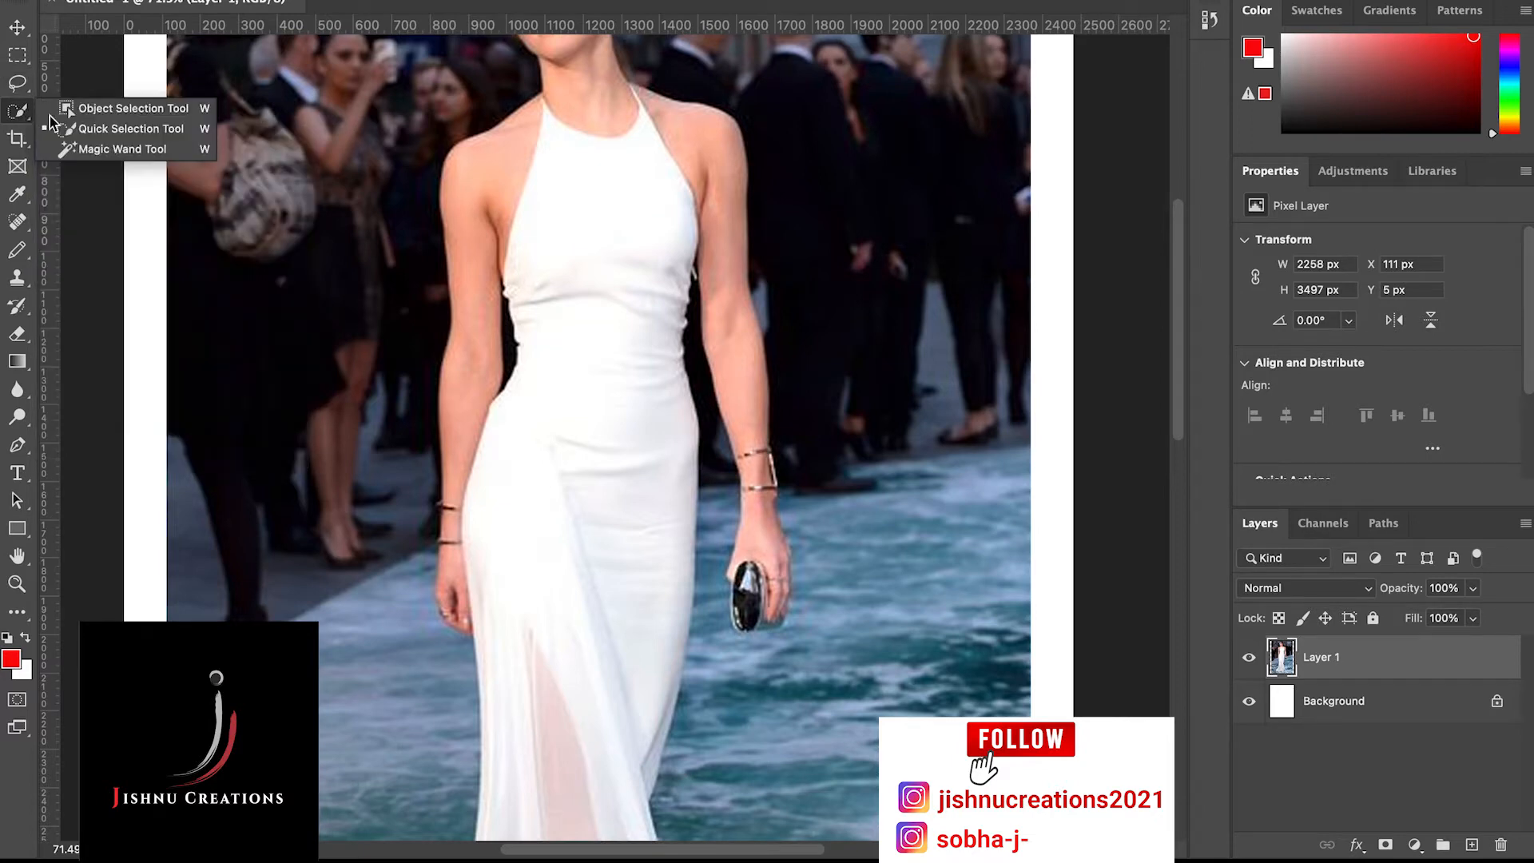
{"action": "left_click", "coordinate": [96, 131]}
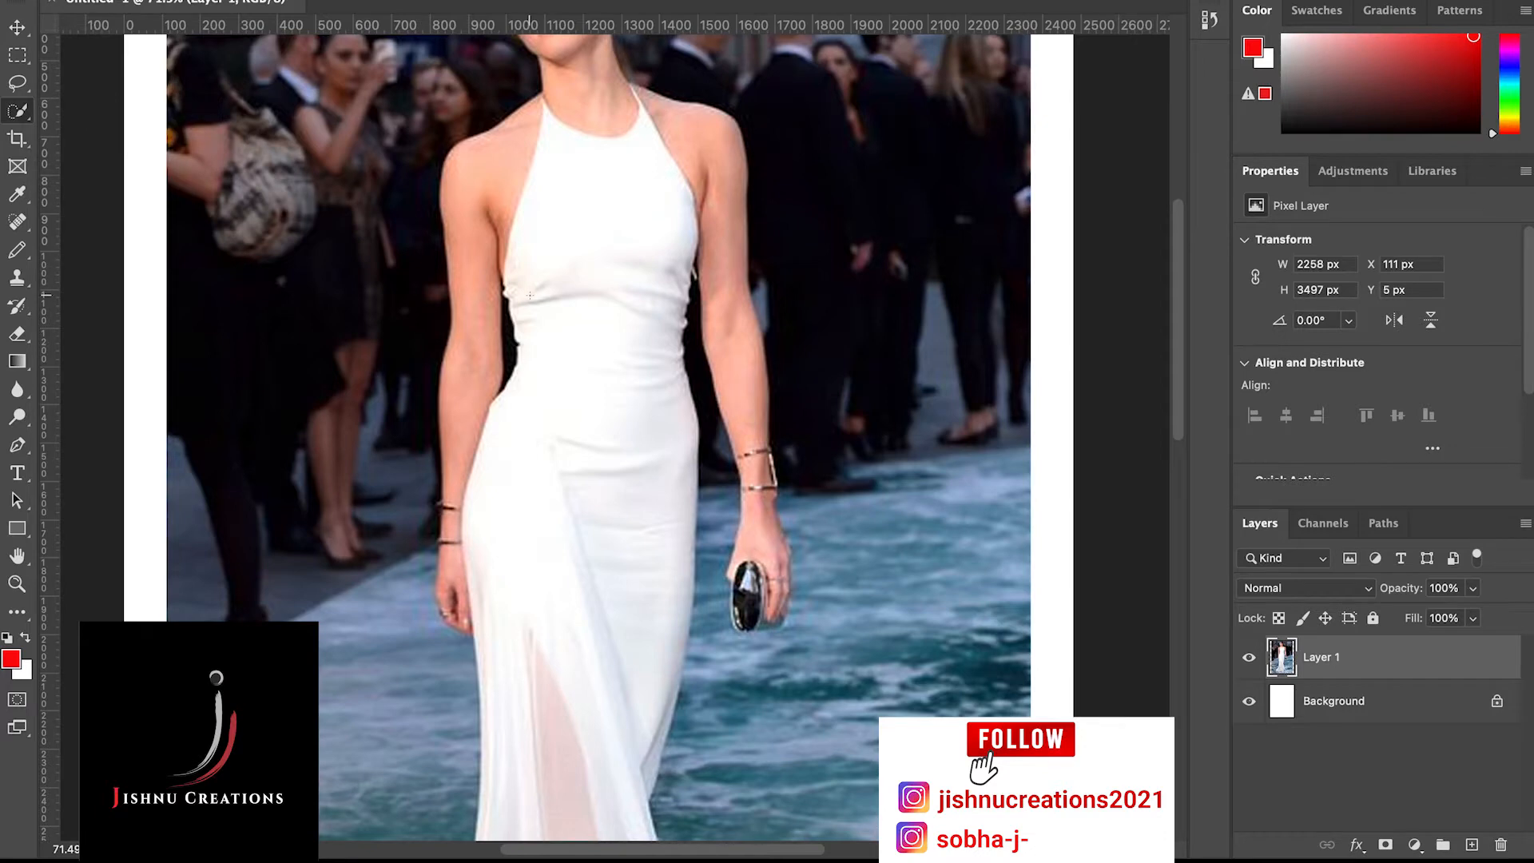
Enlarge the selection brush and select the bodice of the white dress on Layer 1
{"action": "scroll", "coordinate": [530, 296], "scroll_direction": "up", "scroll_amount": 3}
{"action": "scroll", "coordinate": [530, 295], "scroll_direction": "up", "scroll_amount": 5}
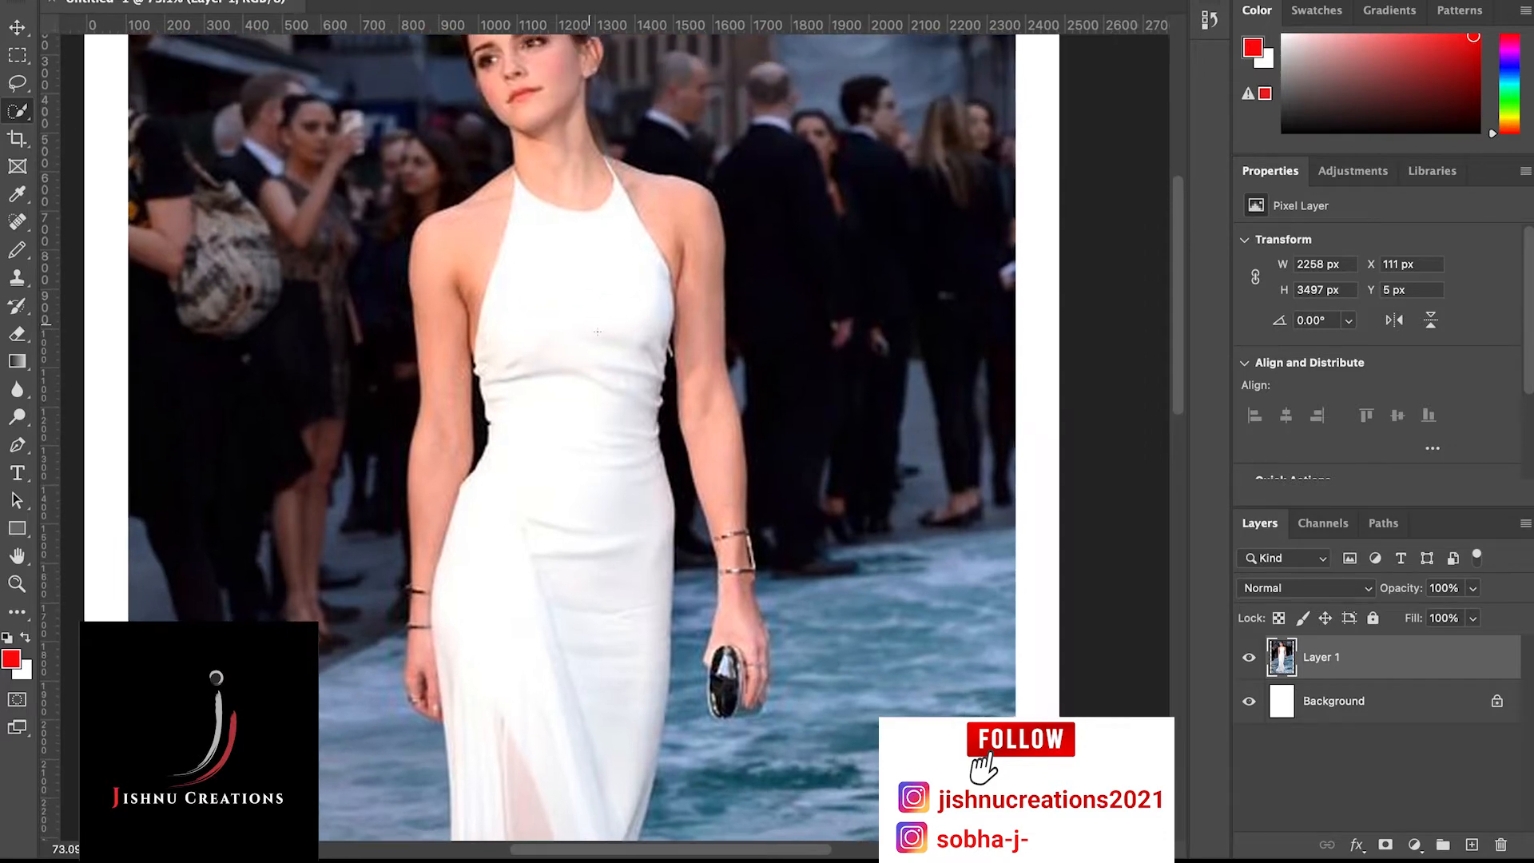
{"action": "scroll", "coordinate": [598, 331], "scroll_direction": "up", "scroll_amount": 2}
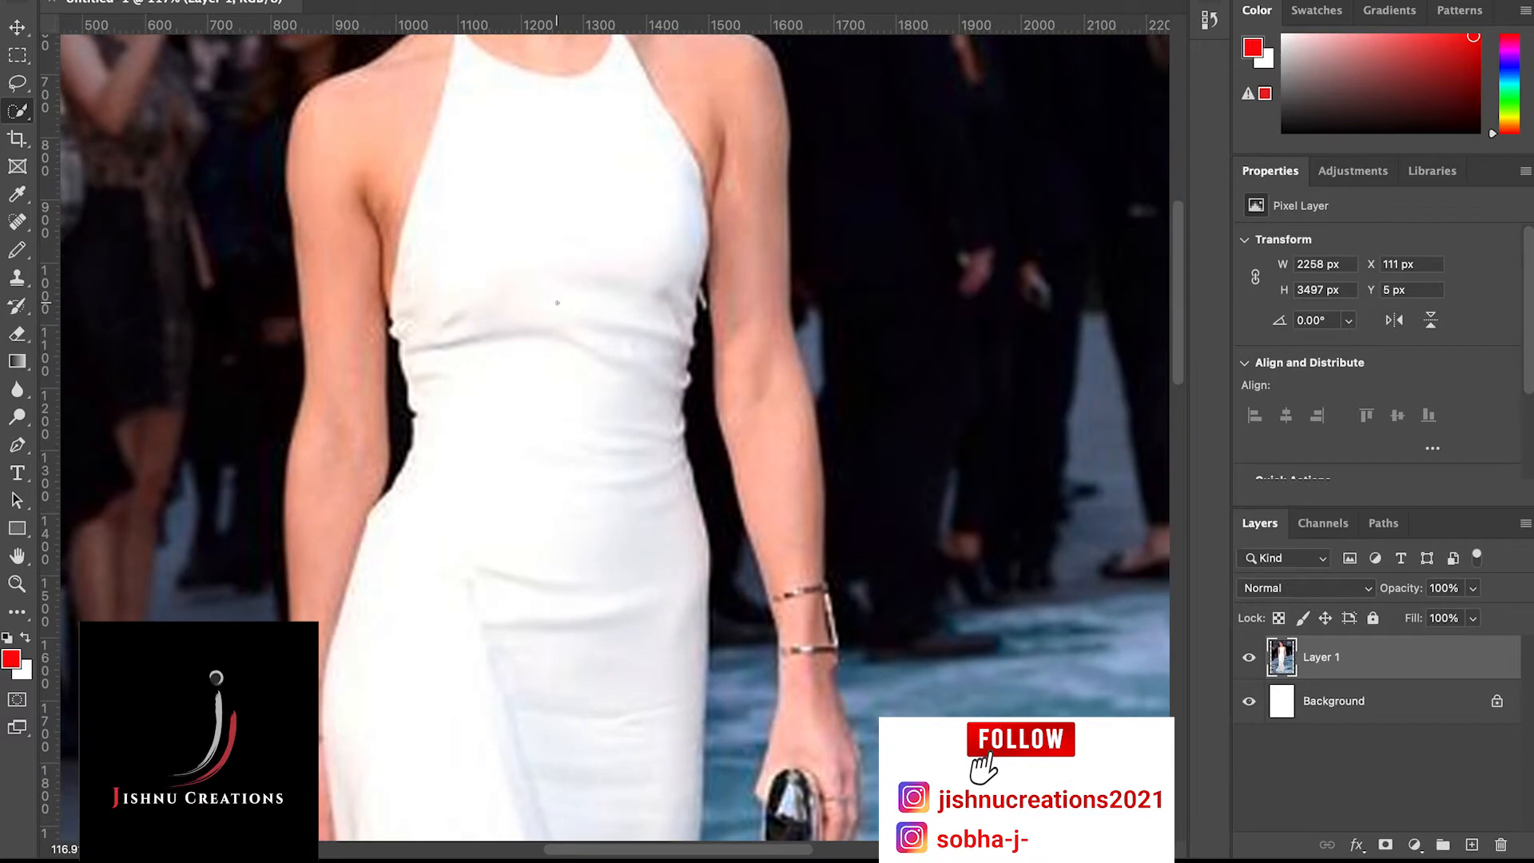
{"action": "key", "text": "bracketright"}
{"action": "key", "text": "bracketright"}
{"action": "key", "text": "bracketright"}
{"action": "key", "text": "bracketright"}
{"action": "key", "text": "bracketright"}
{"action": "key", "text": "bracketright"}
{"action": "key", "text": "bracketright"}
{"action": "key", "text": "bracketright"}
{"action": "key", "text": "bracketright"}
{"action": "left_click", "coordinate": [540, 287]}
{"action": "key", "text": "super+z"}
{"action": "left_click", "coordinate": [548, 284]}
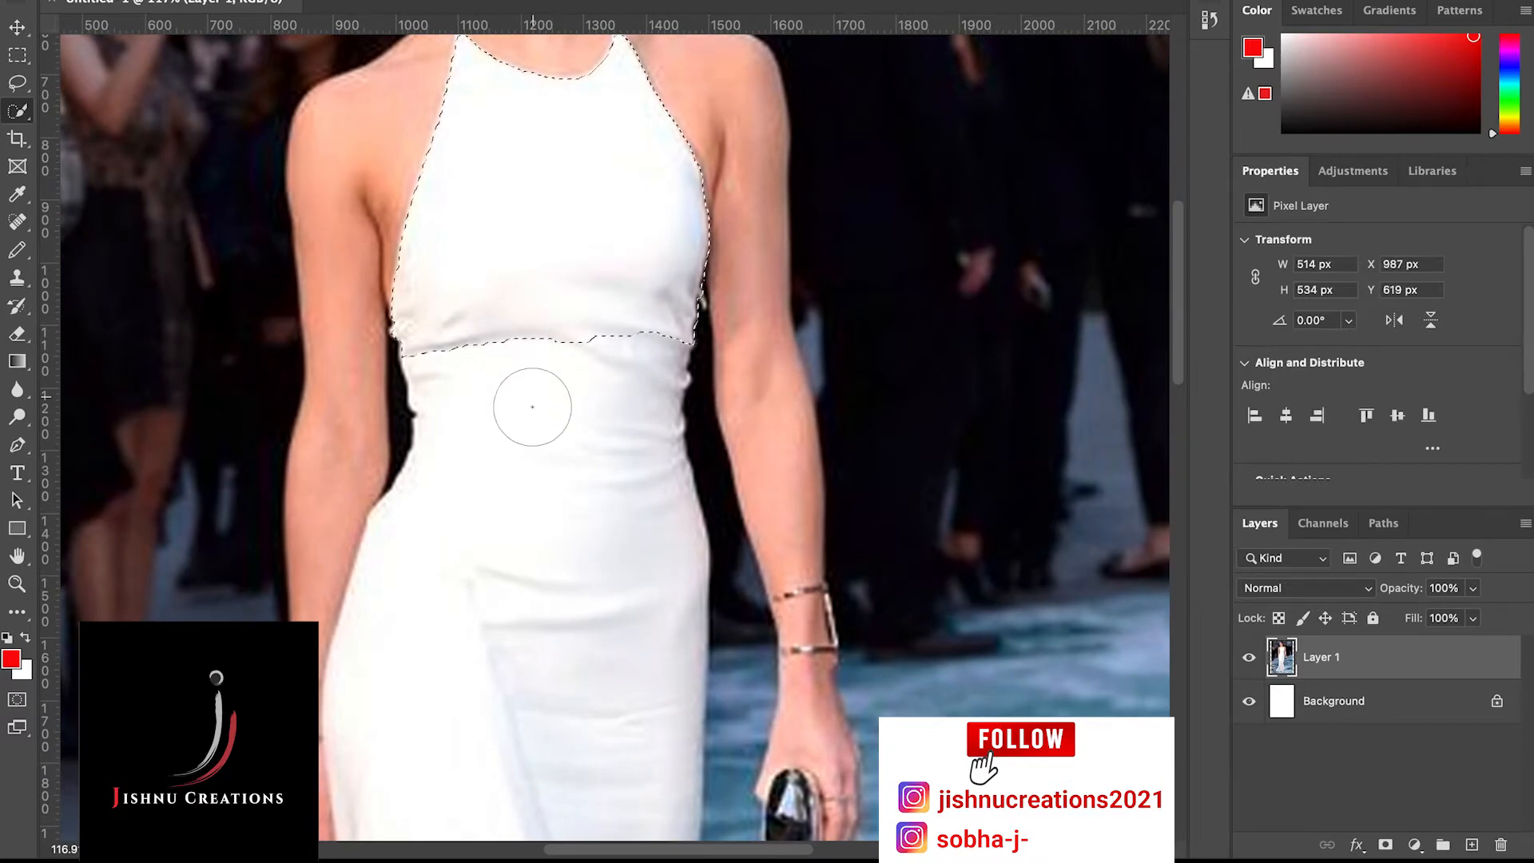
Extend the selection from the waist over the whole skirt down to the hem, including the sheer panel
{"action": "scroll", "coordinate": [532, 407], "scroll_direction": "down", "scroll_amount": 5}
{"action": "left_click", "coordinate": [532, 406]}
{"action": "scroll", "coordinate": [532, 406], "scroll_direction": "down", "scroll_amount": 7}
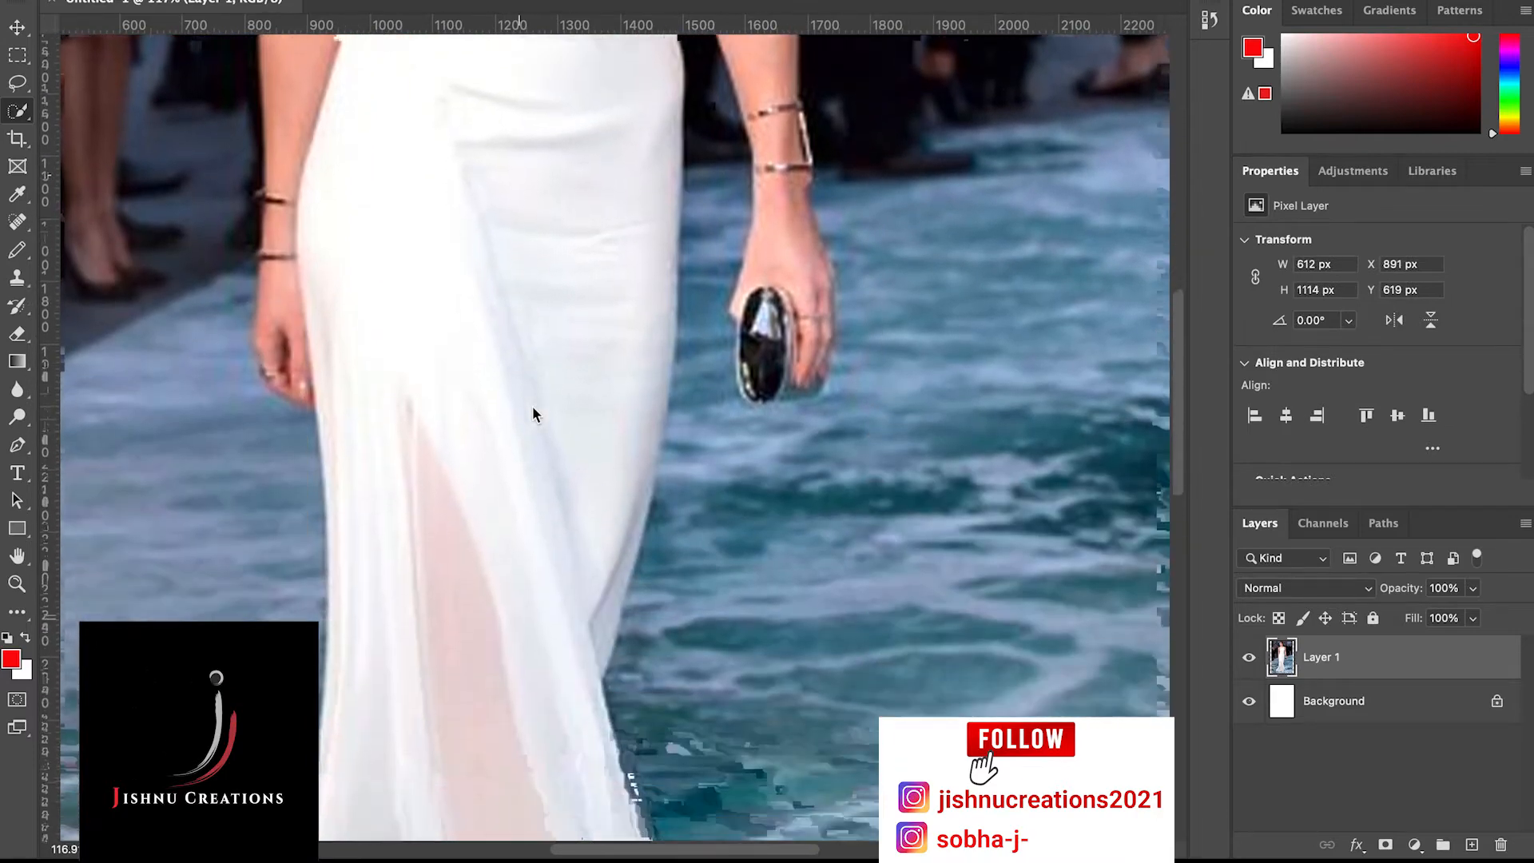
{"action": "left_click", "coordinate": [532, 407]}
{"action": "scroll", "coordinate": [532, 406], "scroll_direction": "down", "scroll_amount": 6}
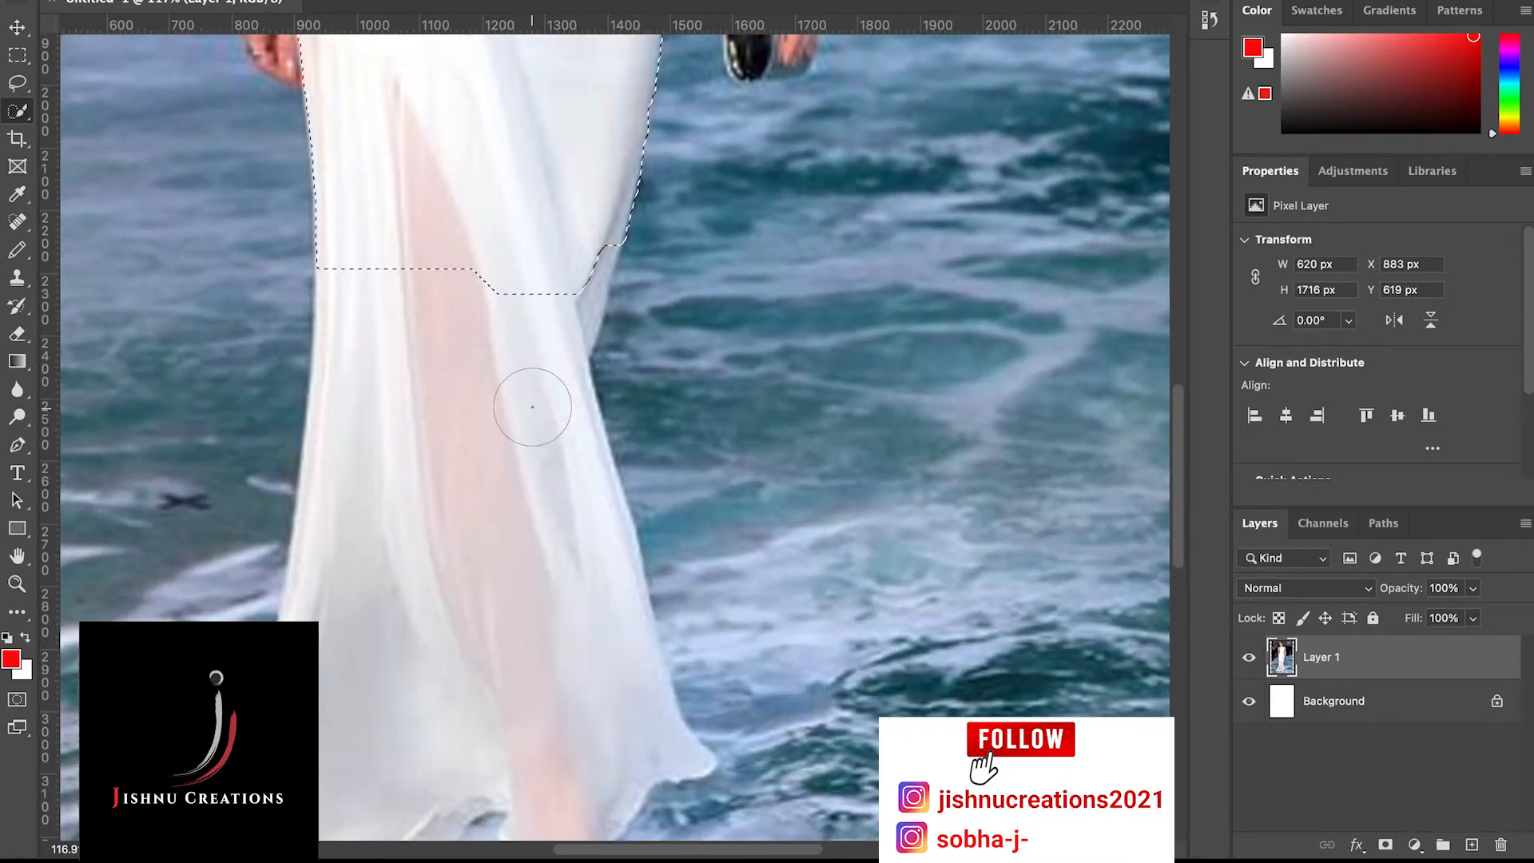
{"action": "left_click", "coordinate": [461, 408]}
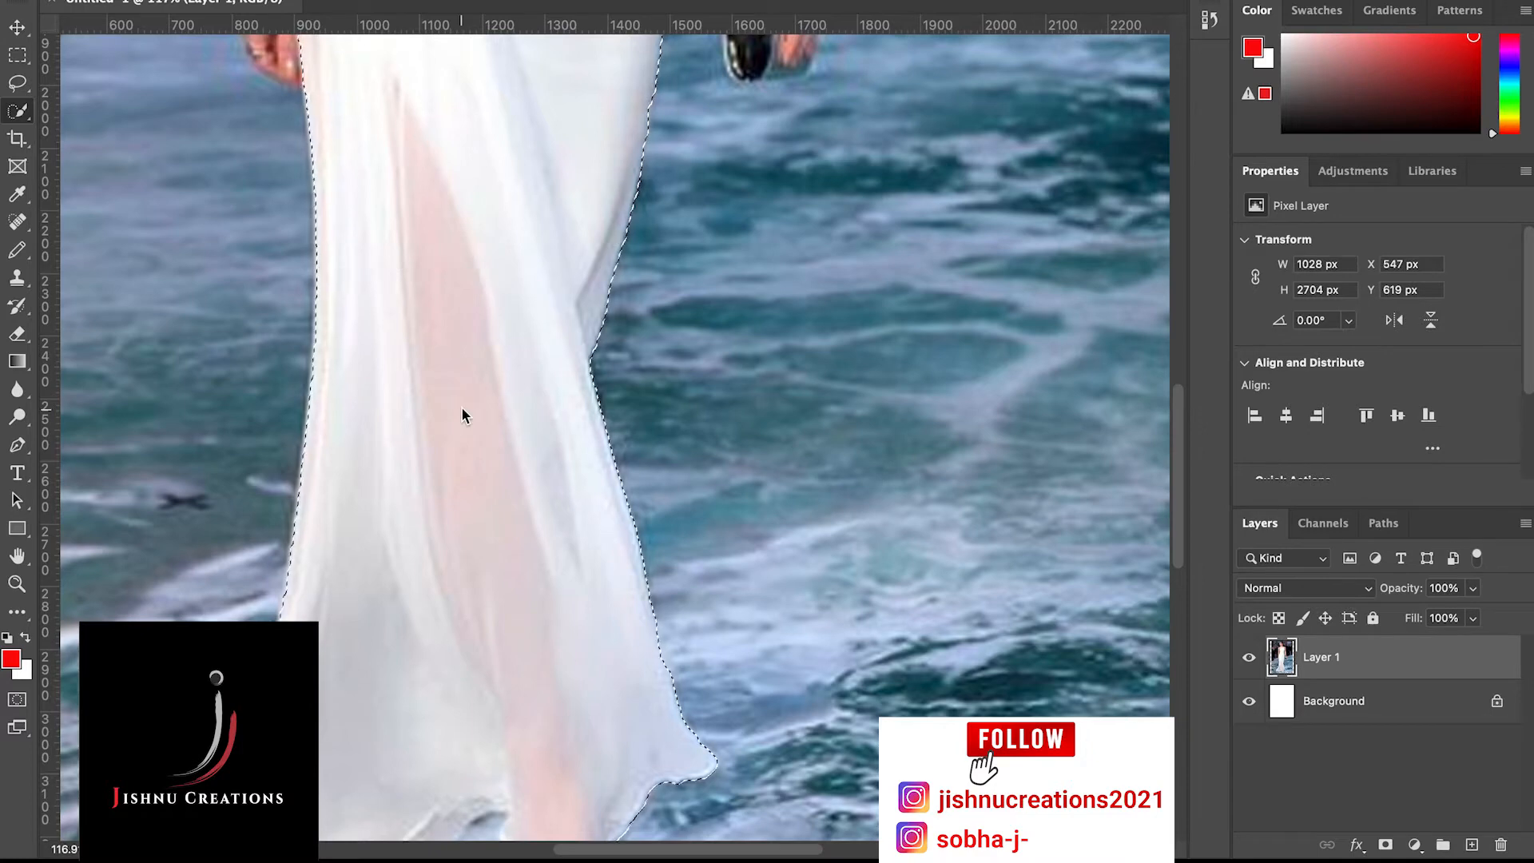
Shrink the selection brush and remove the water gap between the hem and the ankle from the dress selection
{"action": "scroll", "coordinate": [462, 408], "scroll_direction": "down", "scroll_amount": 6}
{"action": "scroll", "coordinate": [462, 408], "scroll_direction": "down", "scroll_amount": 1}
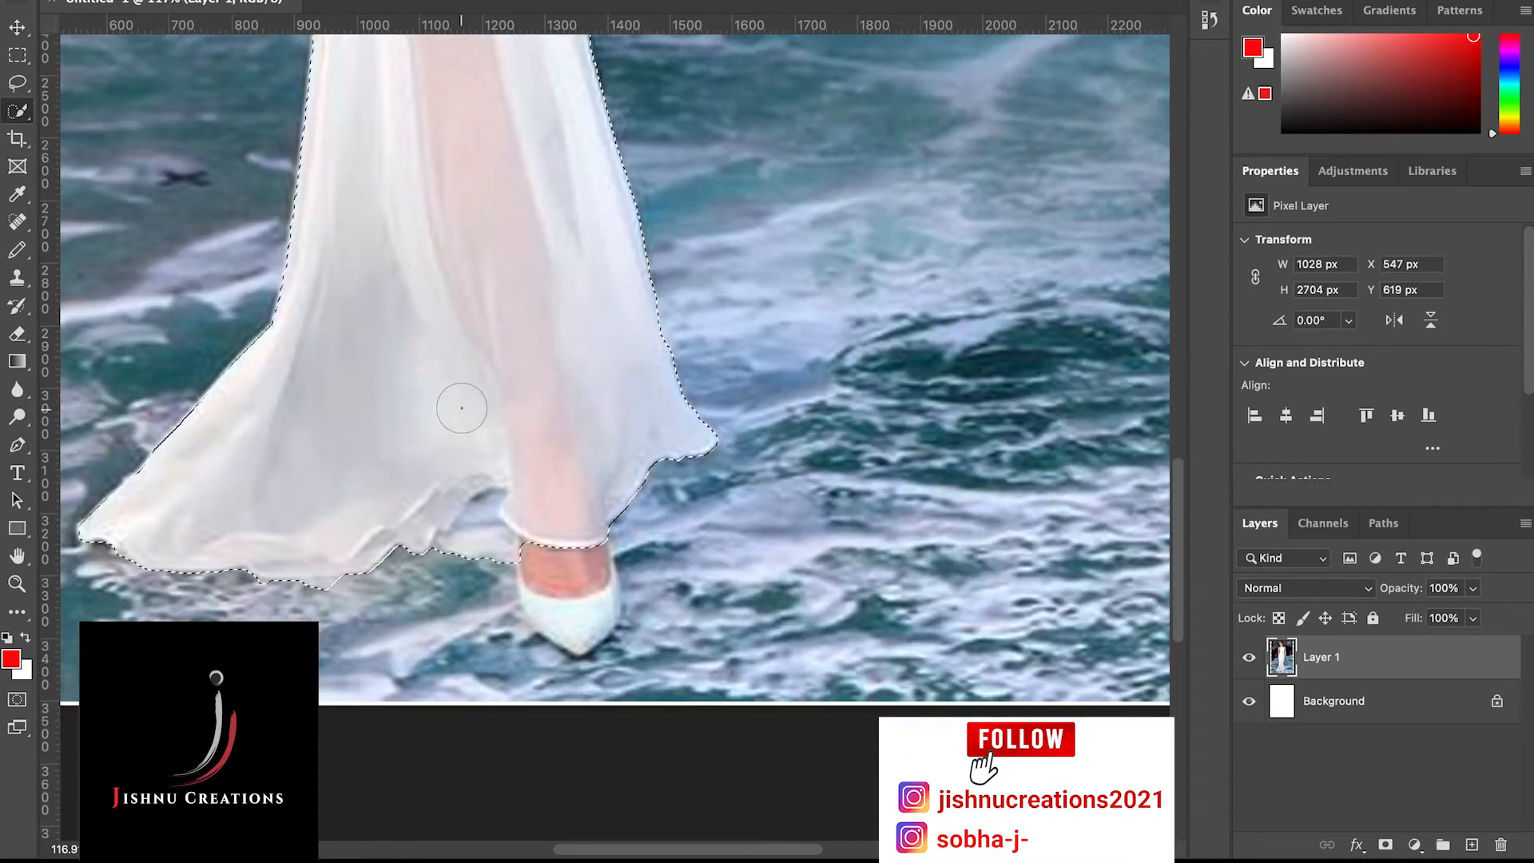
{"action": "scroll", "coordinate": [462, 408], "scroll_direction": "up", "scroll_amount": 1}
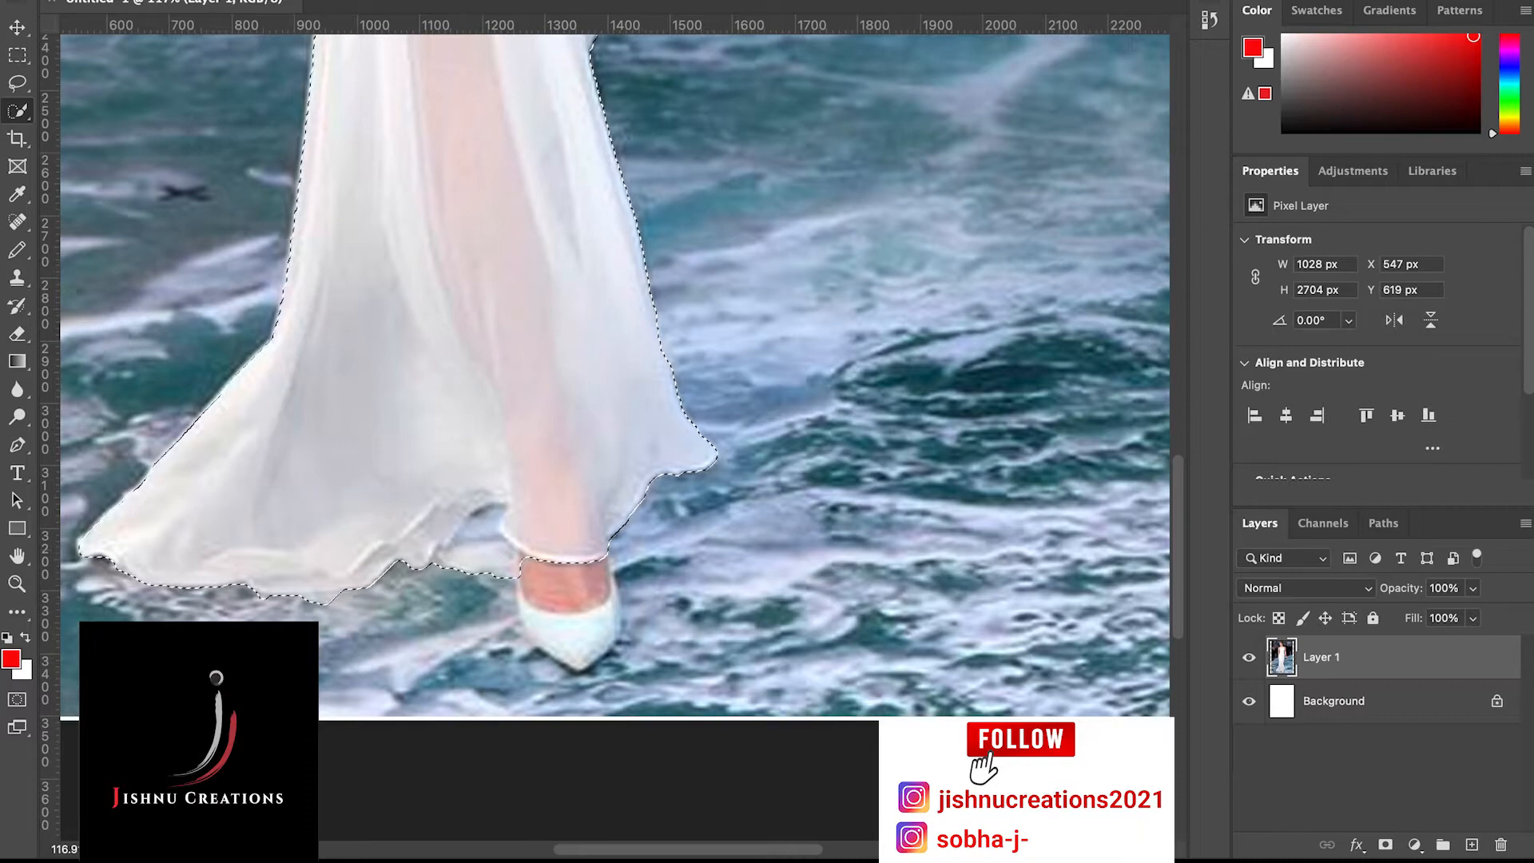
{"action": "left_click", "coordinate": [473, 553], "text": "alt"}
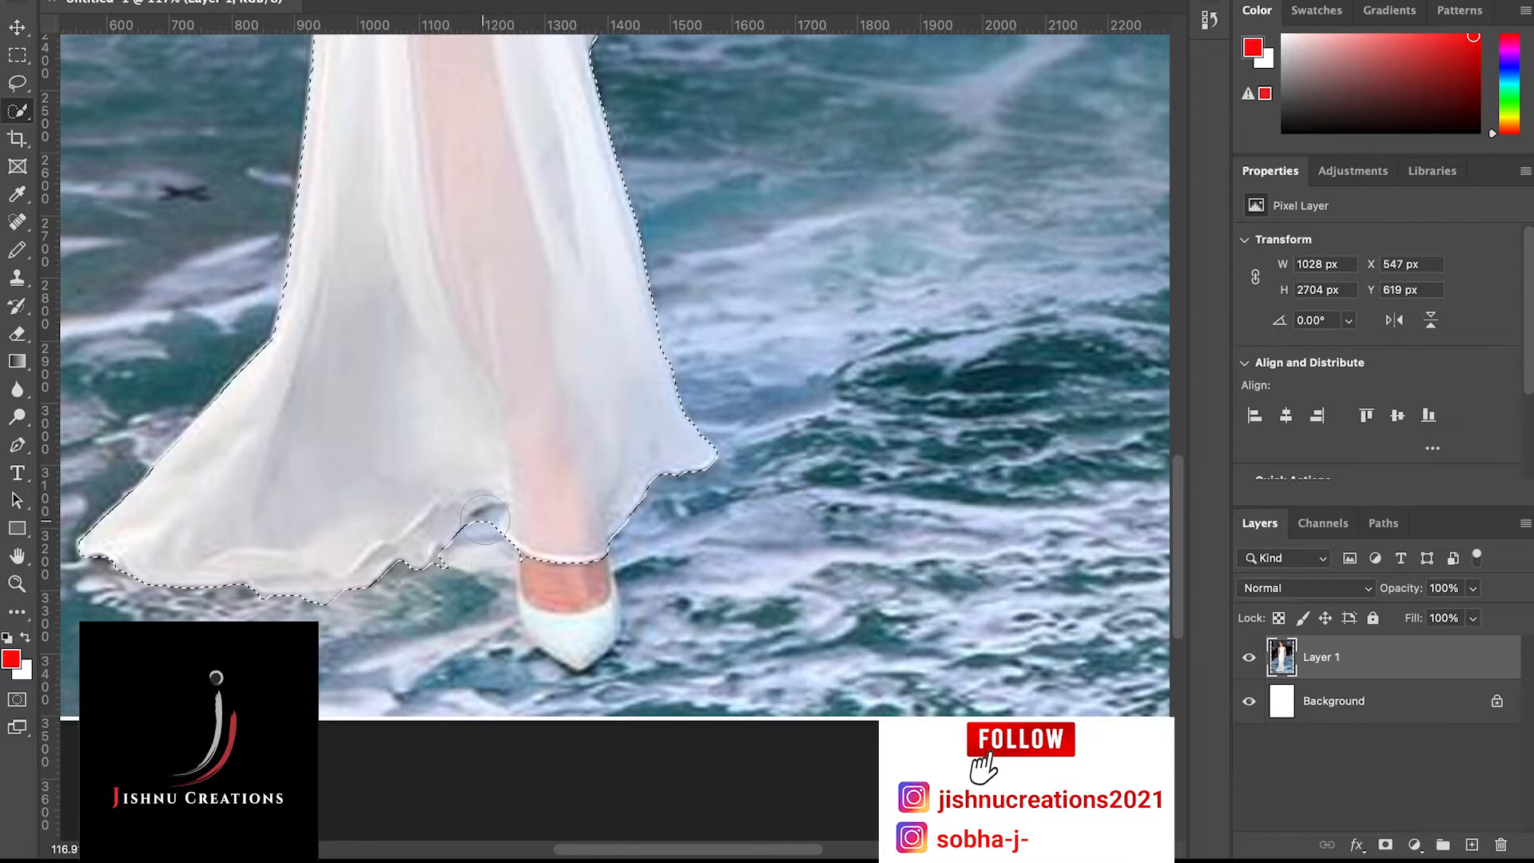
{"action": "key", "text": "super+z"}
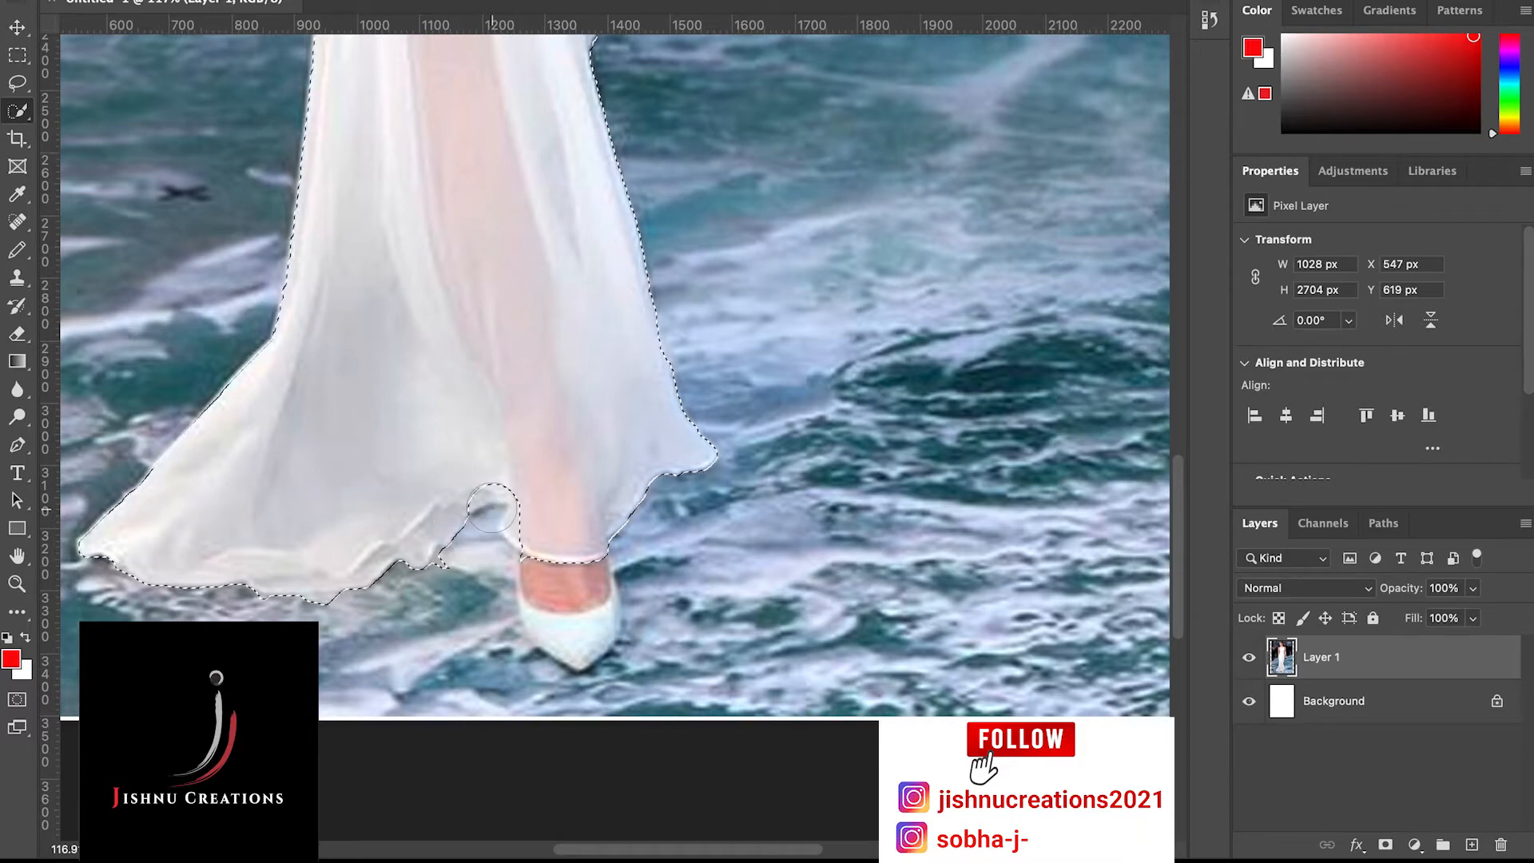
{"action": "key", "text": "bracketleft"}
{"action": "key", "text": "bracketleft"}
{"action": "key", "text": "bracketleft"}
{"action": "key", "text": "bracketleft"}
{"action": "key", "text": "bracketleft"}
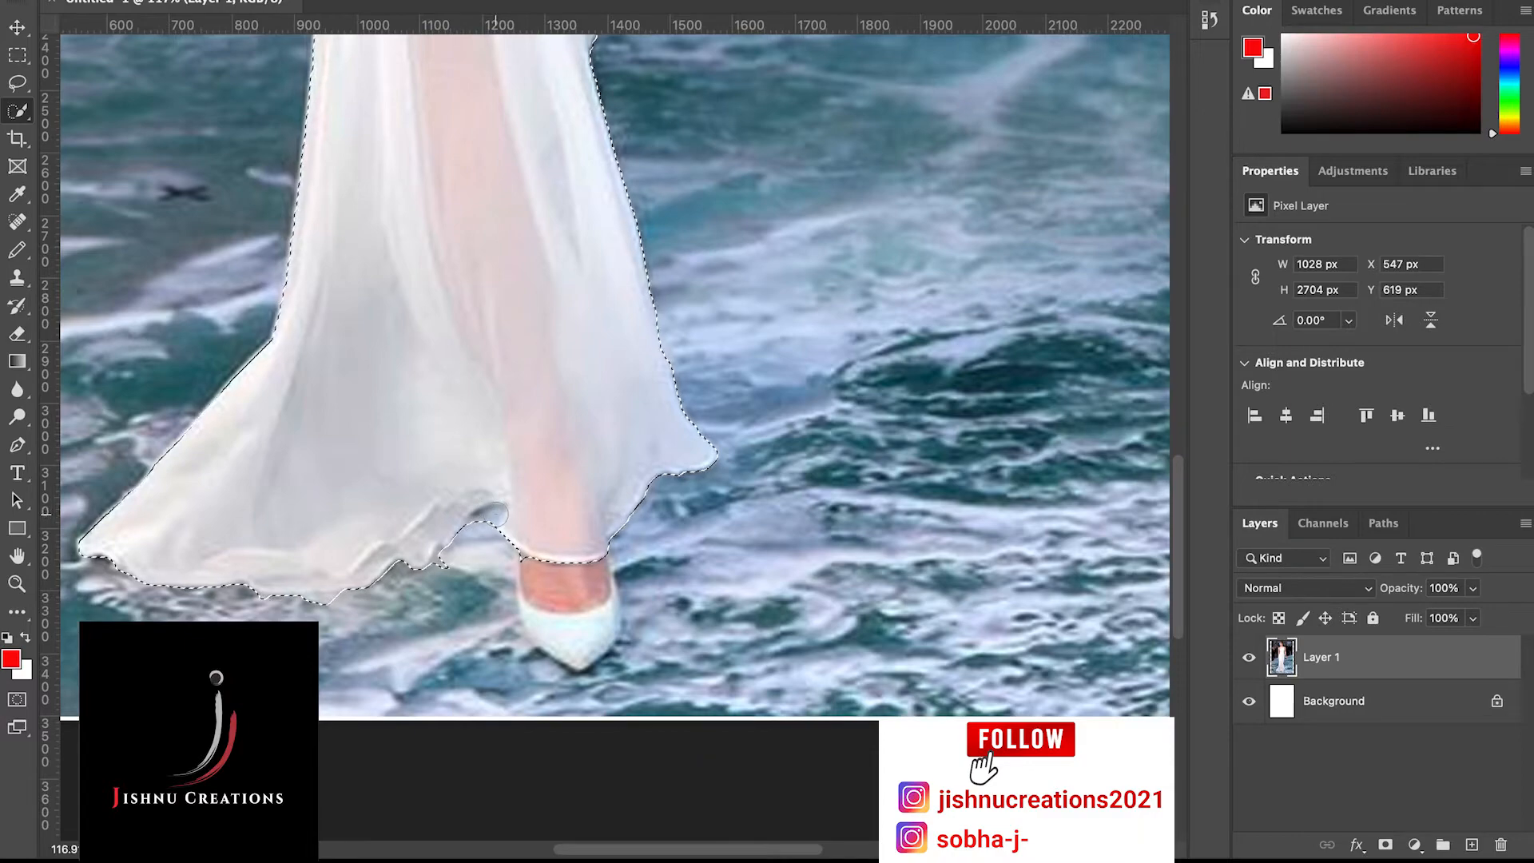
{"action": "left_click", "coordinate": [495, 516]}
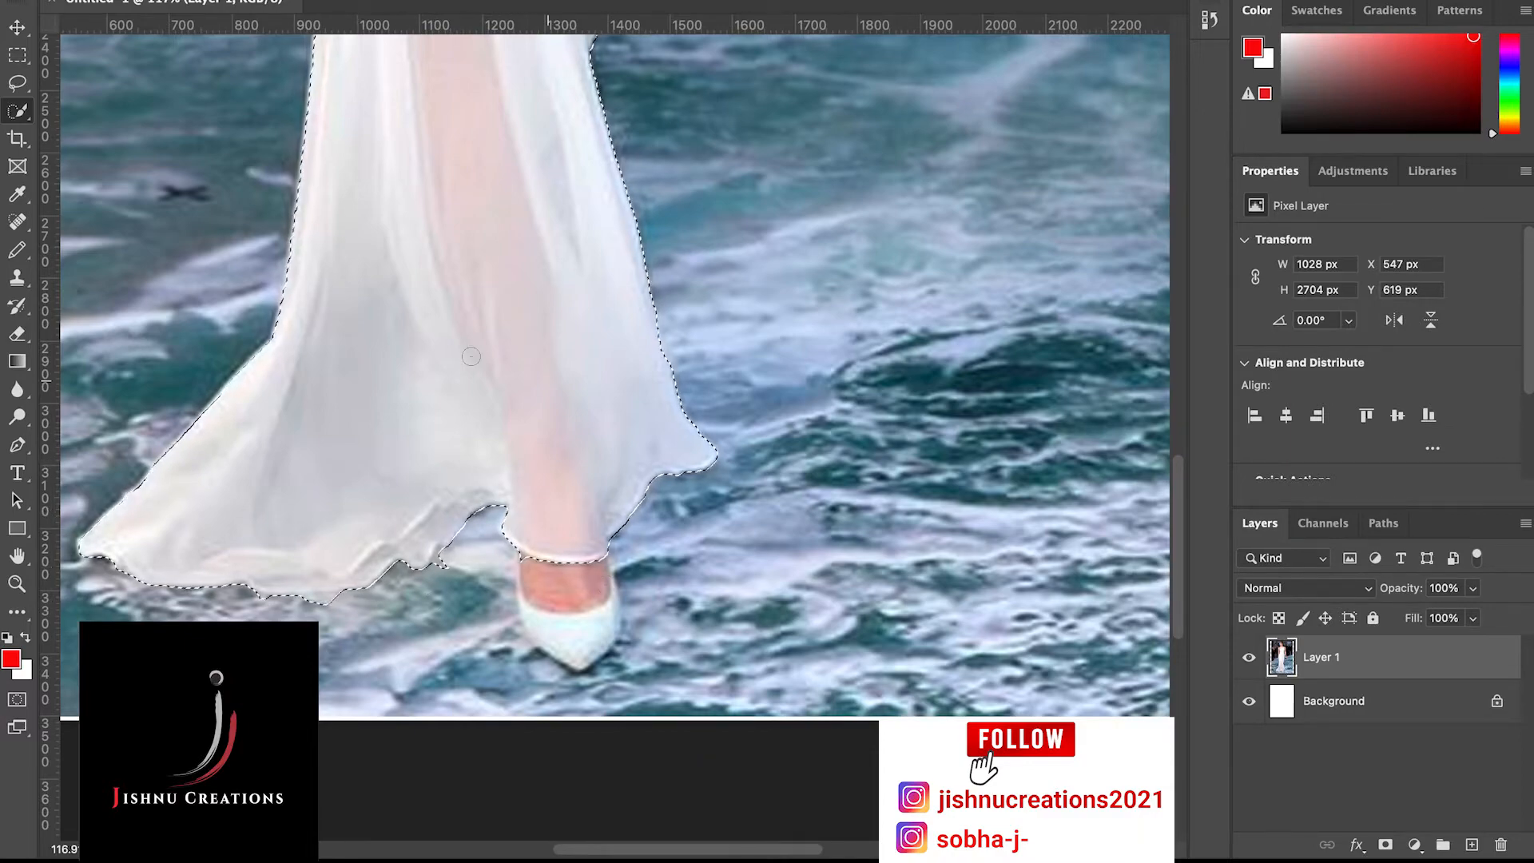
Add the halter strap on the image's left side of the neck to the selection, up to its tip
{"action": "scroll", "coordinate": [552, 637], "scroll_direction": "up", "scroll_amount": 1}
{"action": "scroll", "coordinate": [552, 637], "scroll_direction": "up", "scroll_amount": 10}
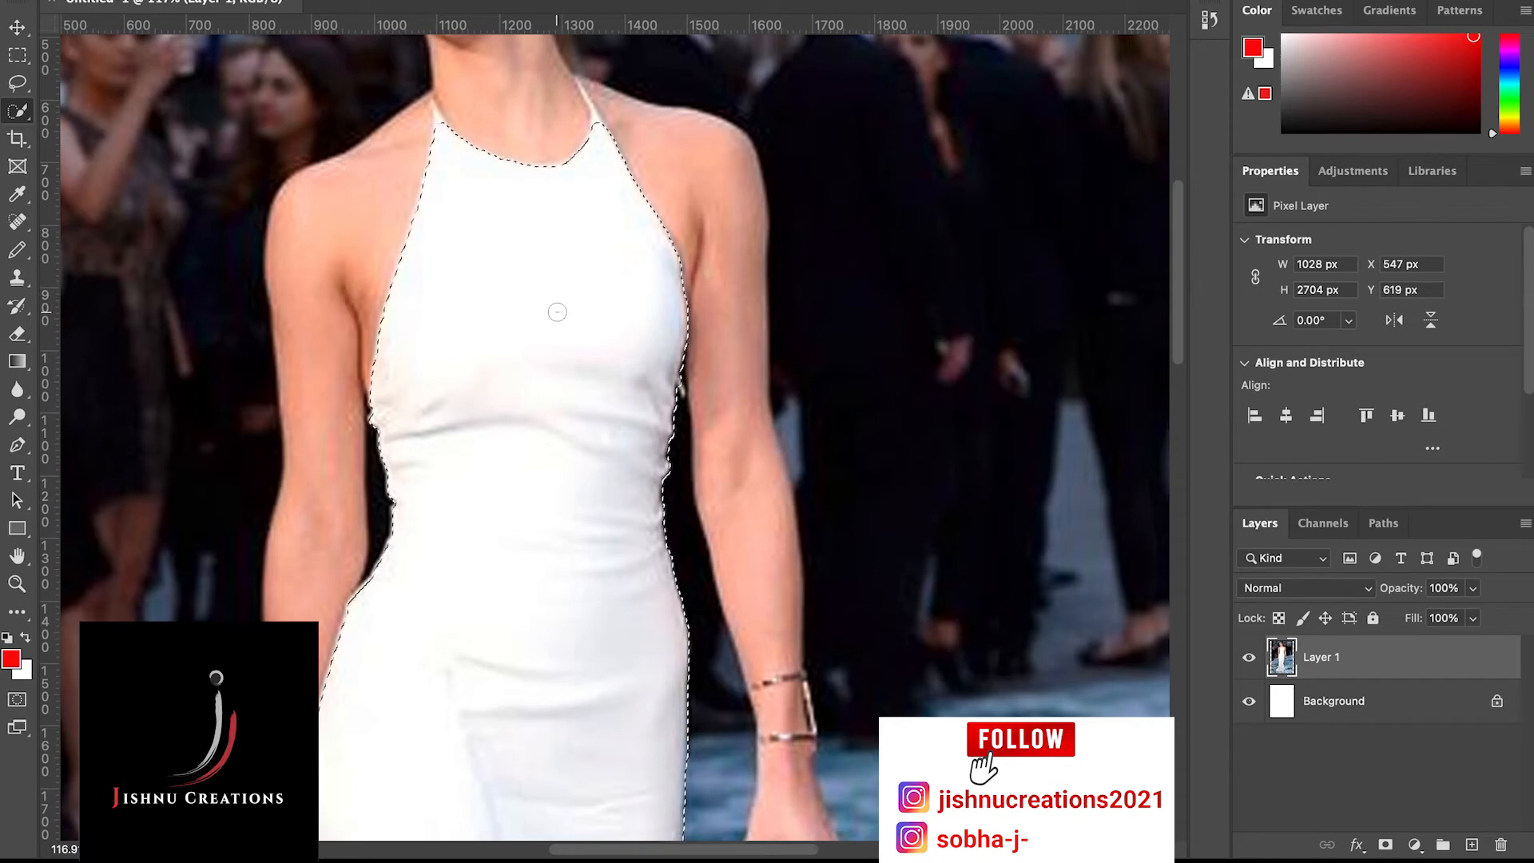
{"action": "scroll", "coordinate": [511, 216], "scroll_direction": "right", "scroll_amount": 2}
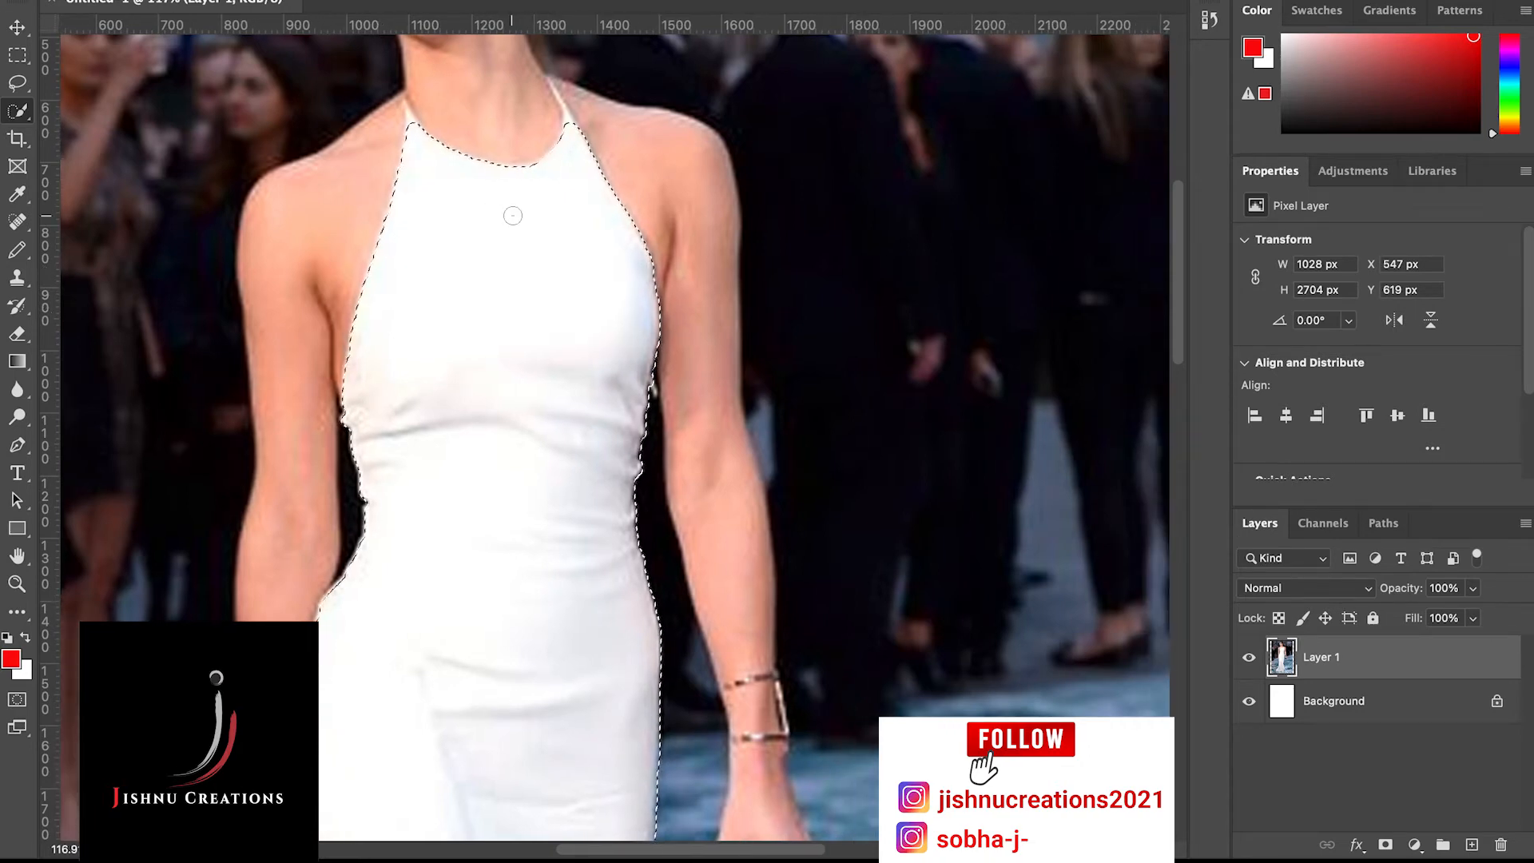
{"action": "scroll", "coordinate": [513, 216], "scroll_direction": "up", "scroll_amount": 5}
{"action": "scroll", "coordinate": [513, 216], "scroll_direction": "left", "scroll_amount": 2}
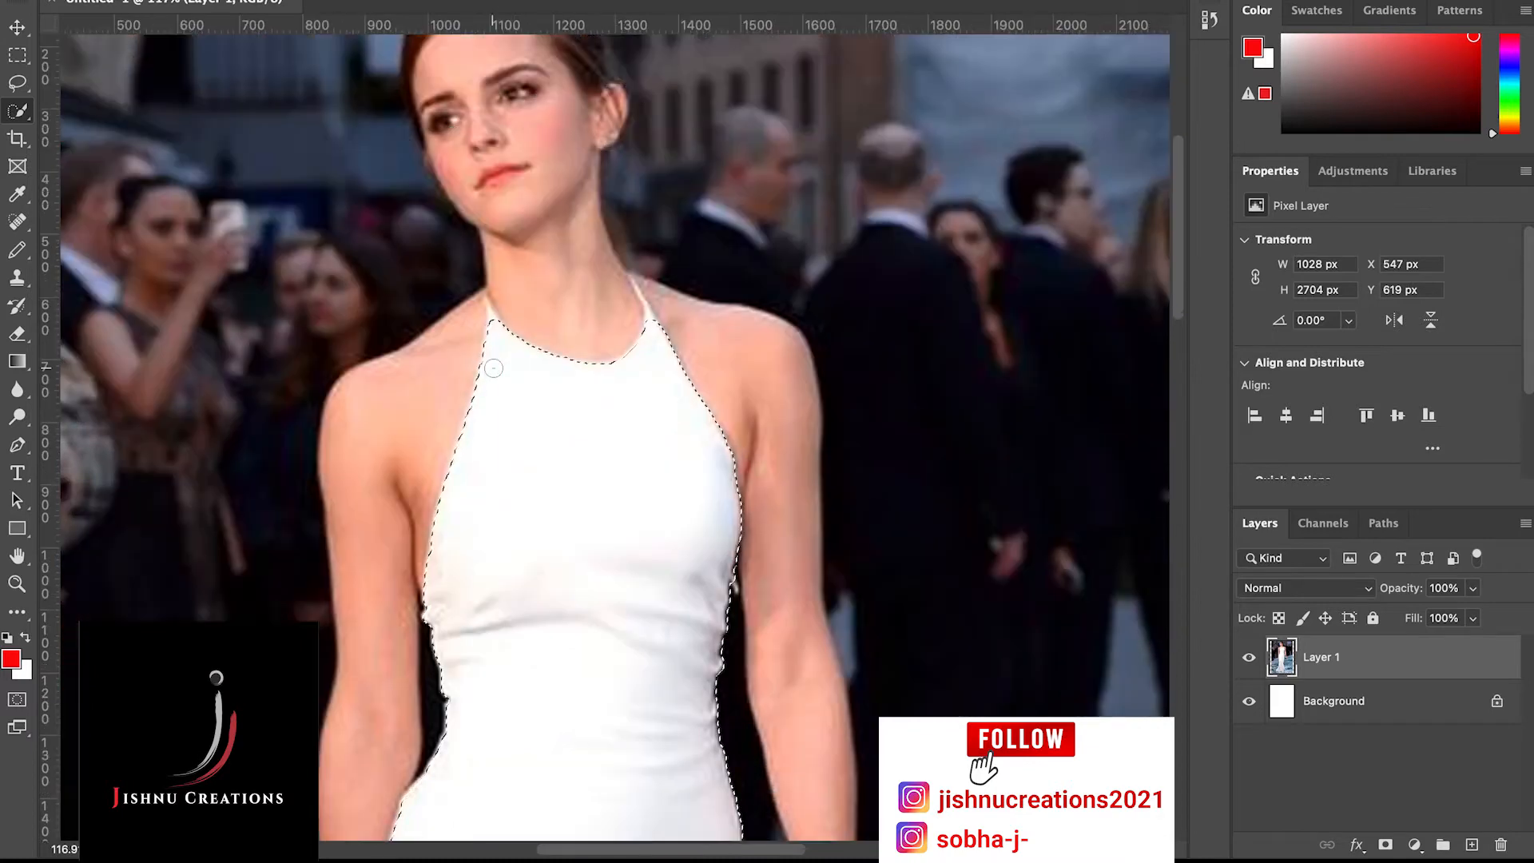
{"action": "scroll", "coordinate": [493, 368], "scroll_direction": "up", "scroll_amount": 5}
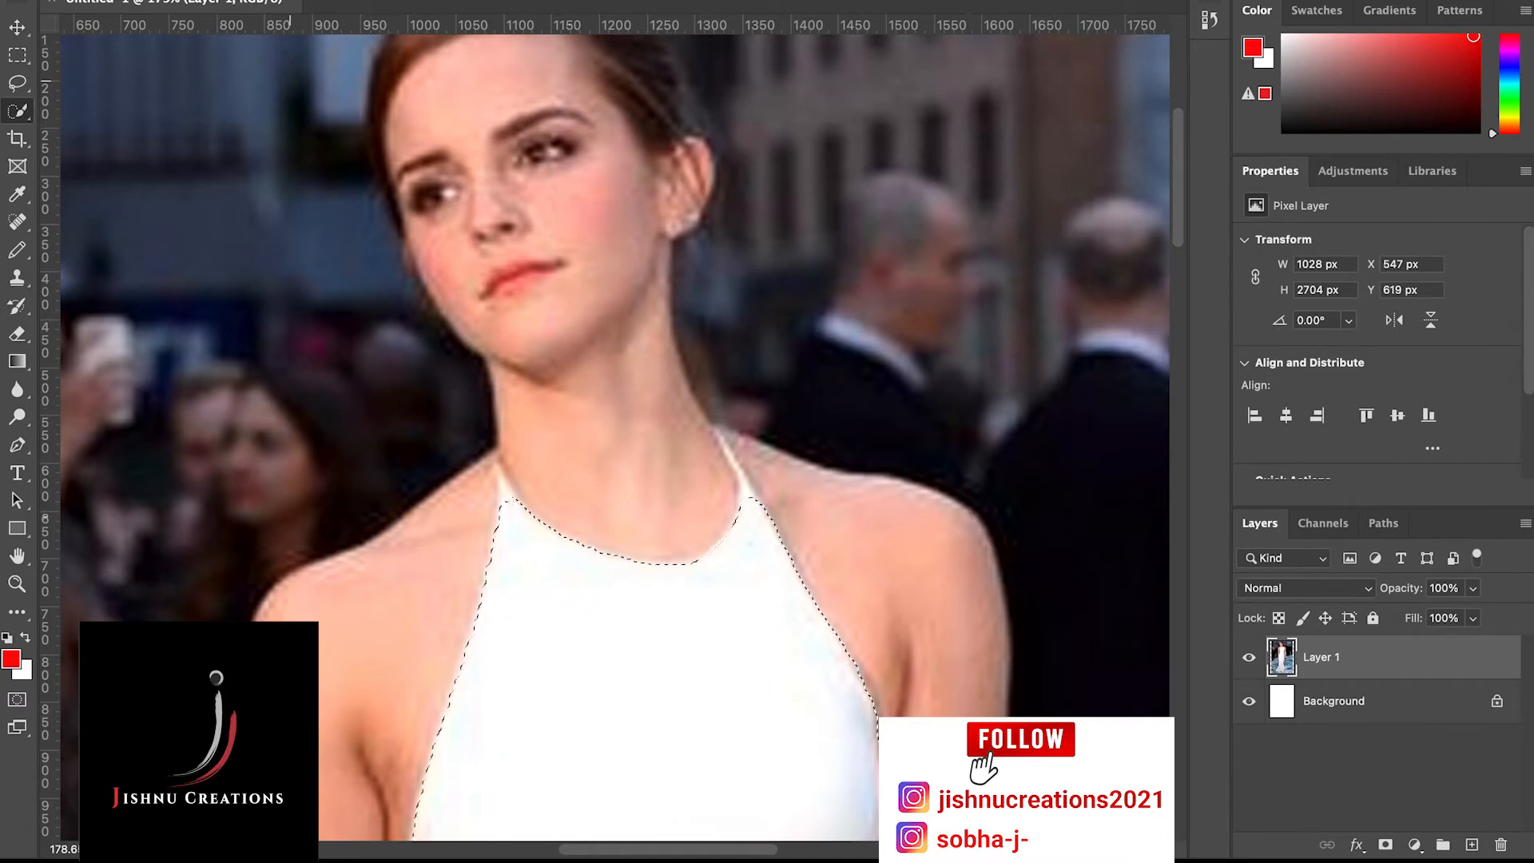
{"action": "left_click", "coordinate": [508, 500], "text": "alt"}
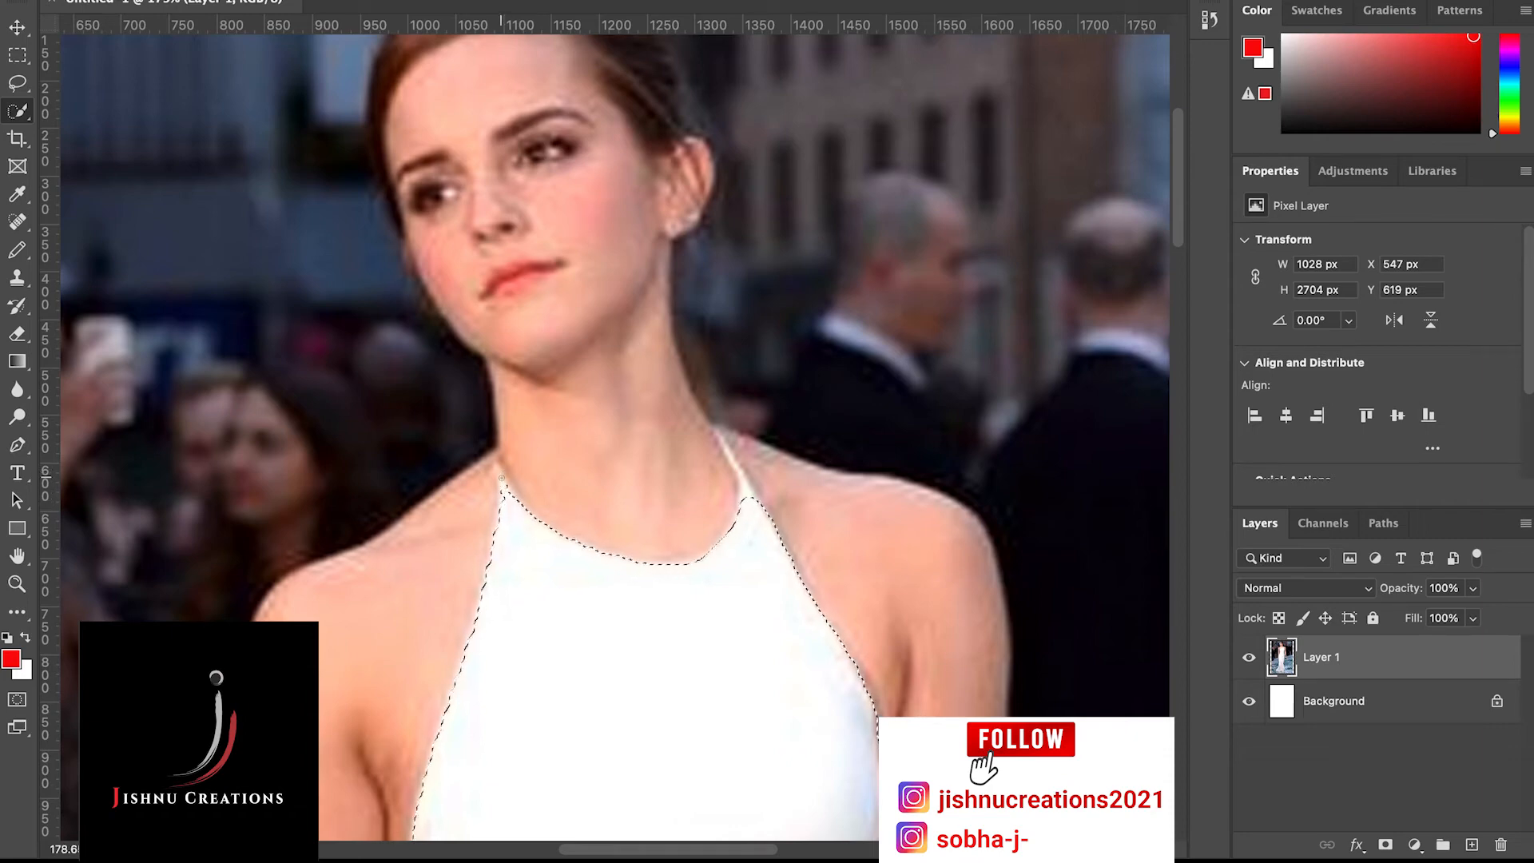
{"action": "scroll", "coordinate": [501, 471], "scroll_direction": "up", "scroll_amount": 2}
{"action": "scroll", "coordinate": [504, 485], "scroll_direction": "up", "scroll_amount": 4}
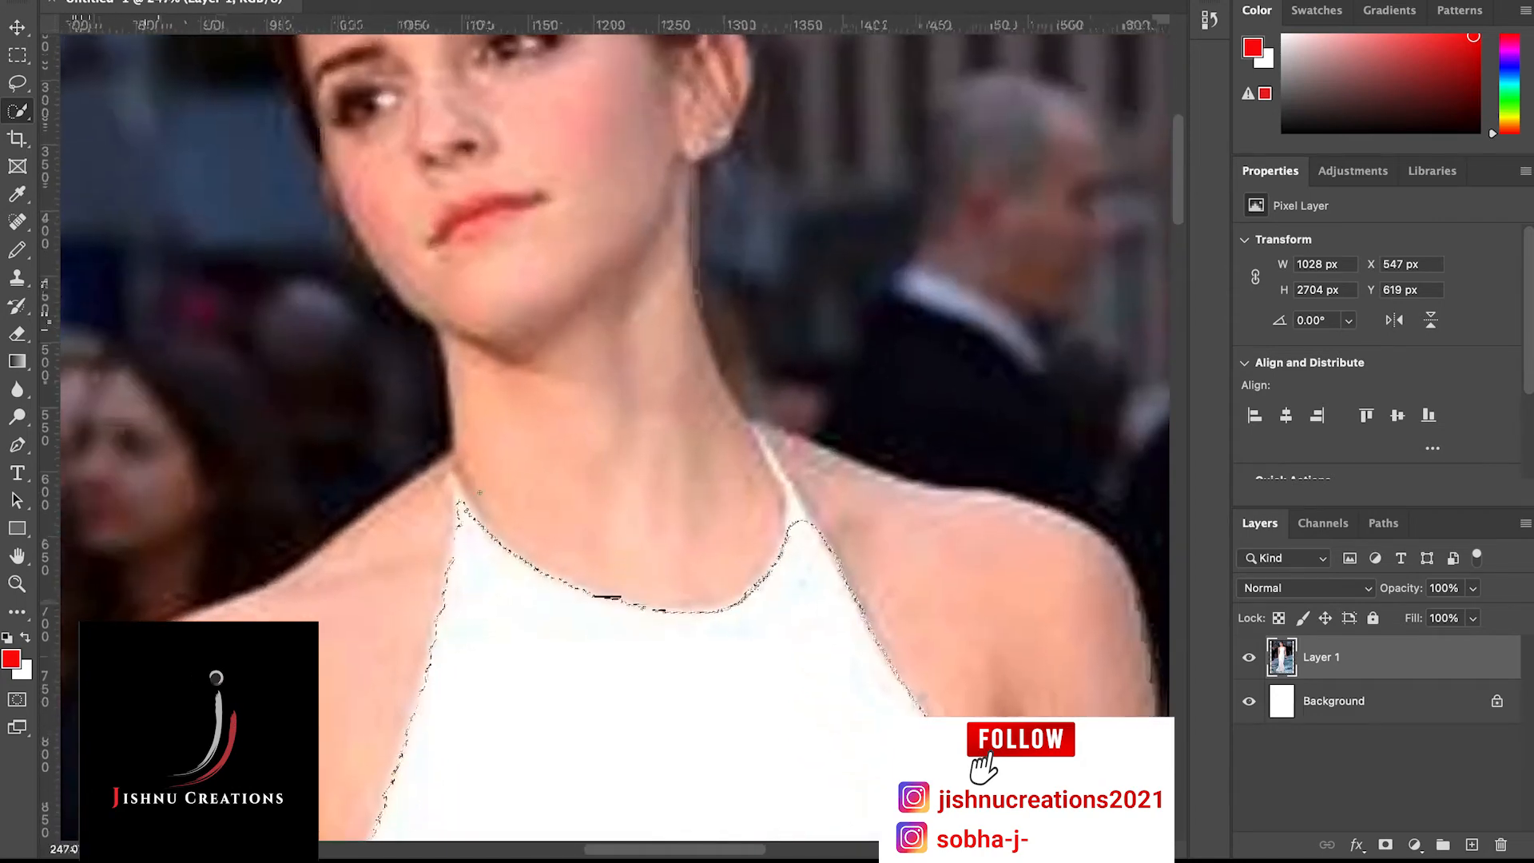
{"action": "scroll", "coordinate": [435, 539], "scroll_direction": "up", "scroll_amount": 1}
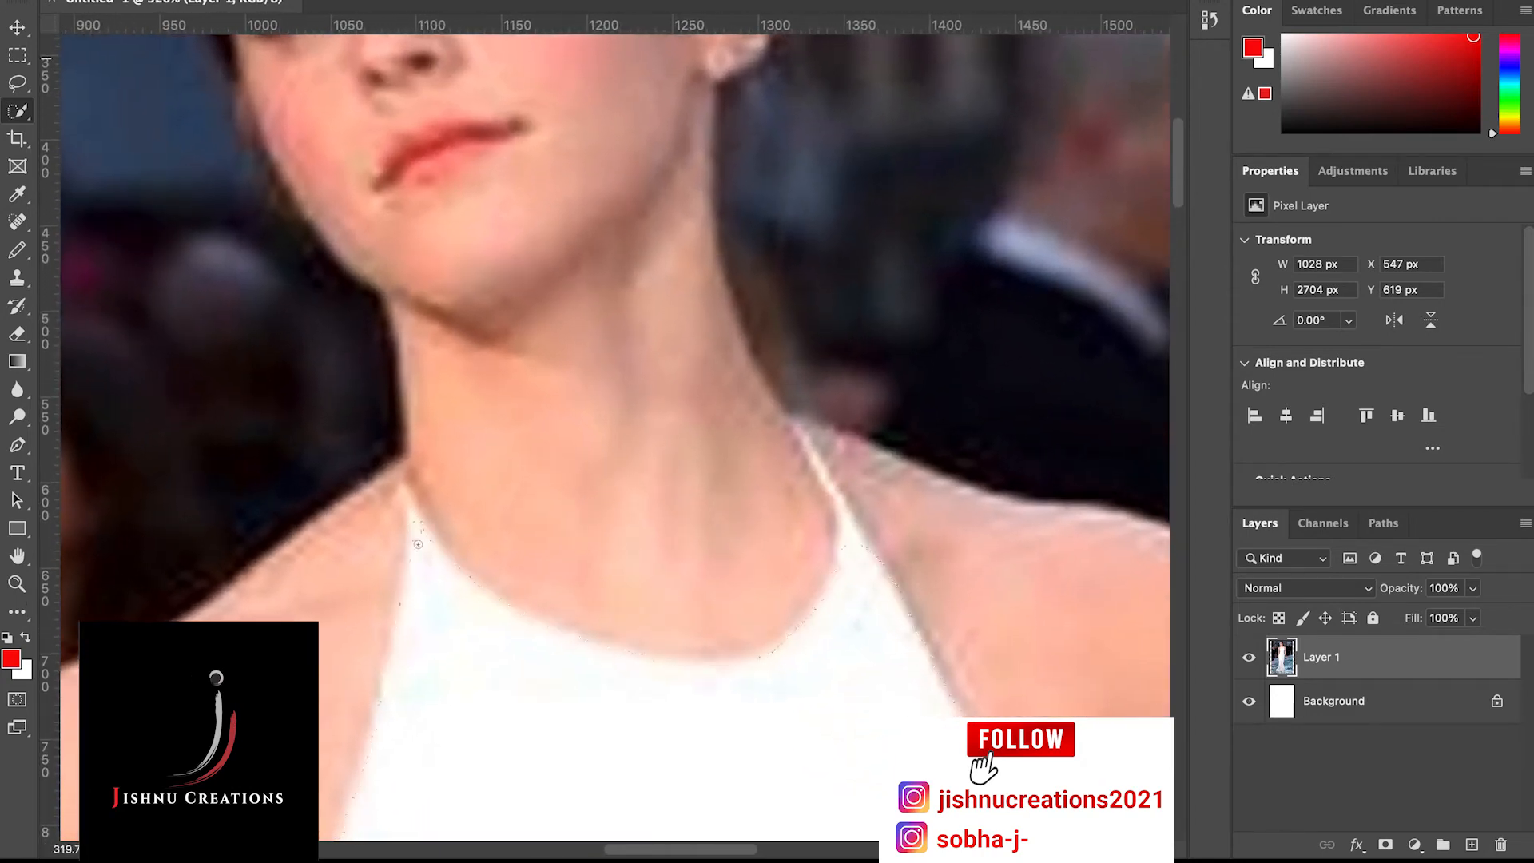
{"action": "left_click", "coordinate": [410, 508]}
{"action": "left_click", "coordinate": [409, 501]}
{"action": "left_click", "coordinate": [404, 490]}
{"action": "left_click", "coordinate": [404, 487]}
Add the thin halter strap on the image's right side of the neck to the selection, up to its tip
{"action": "left_click", "coordinate": [847, 535]}
{"action": "left_click", "coordinate": [844, 519]}
{"action": "key", "text": "bracketright"}
{"action": "key", "text": "bracketright"}
{"action": "key", "text": "bracketright"}
{"action": "key", "text": "bracketright"}
{"action": "left_click", "coordinate": [848, 528]}
{"action": "key", "text": "bracketleft"}
{"action": "key", "text": "bracketleft"}
{"action": "key", "text": "bracketleft"}
{"action": "left_click", "coordinate": [842, 513]}
{"action": "left_click", "coordinate": [827, 484]}
{"action": "left_click", "coordinate": [815, 464]}
{"action": "left_click", "coordinate": [800, 434]}
{"action": "left_click", "coordinate": [800, 438]}
{"action": "scroll", "coordinate": [857, 626], "scroll_direction": "down", "scroll_amount": 5}
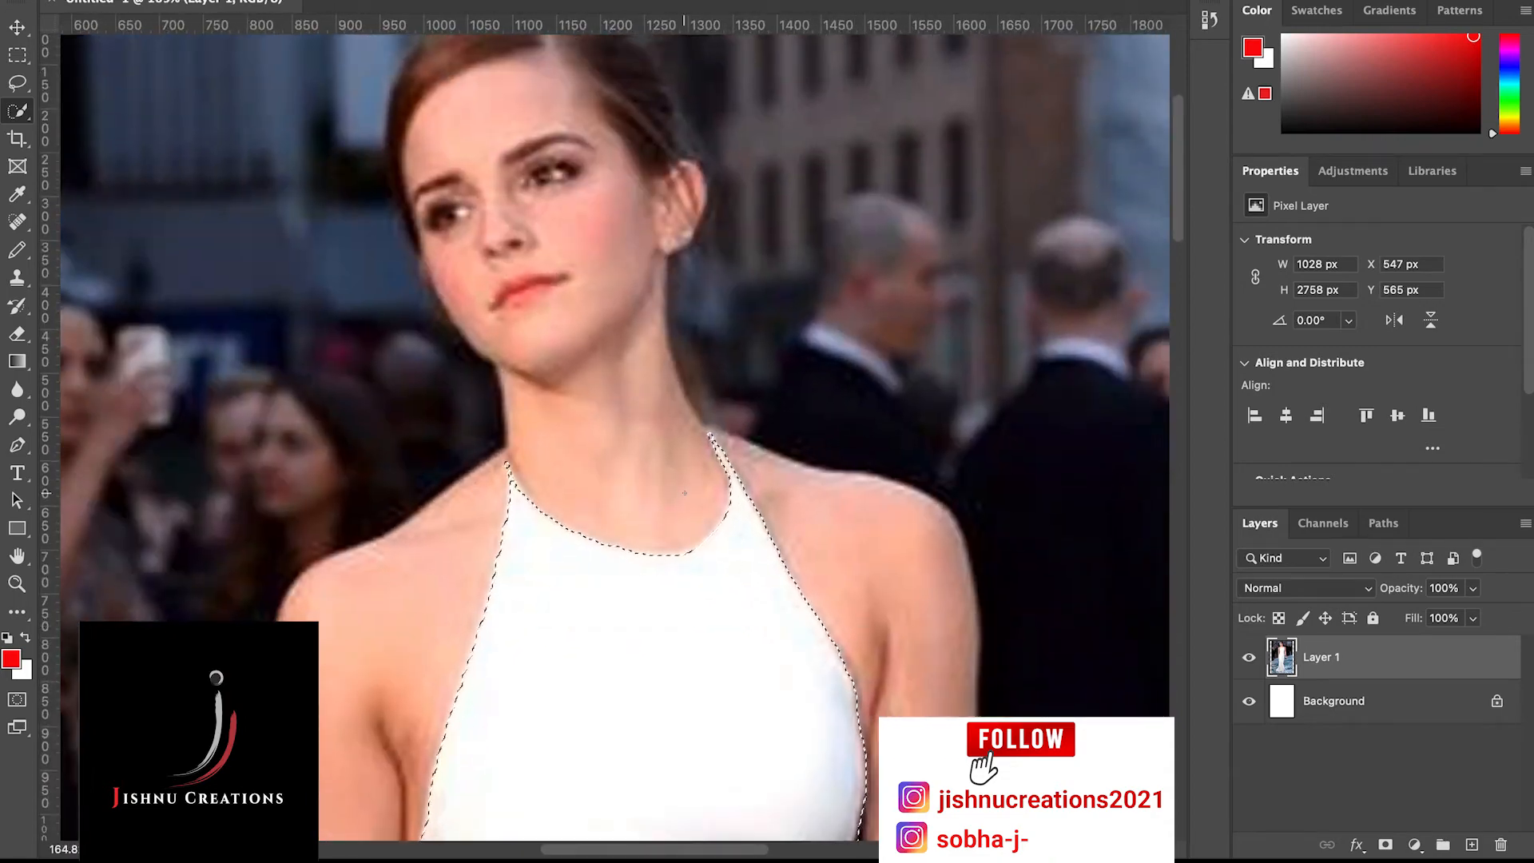
{"action": "scroll", "coordinate": [684, 493], "scroll_direction": "down", "scroll_amount": 3}
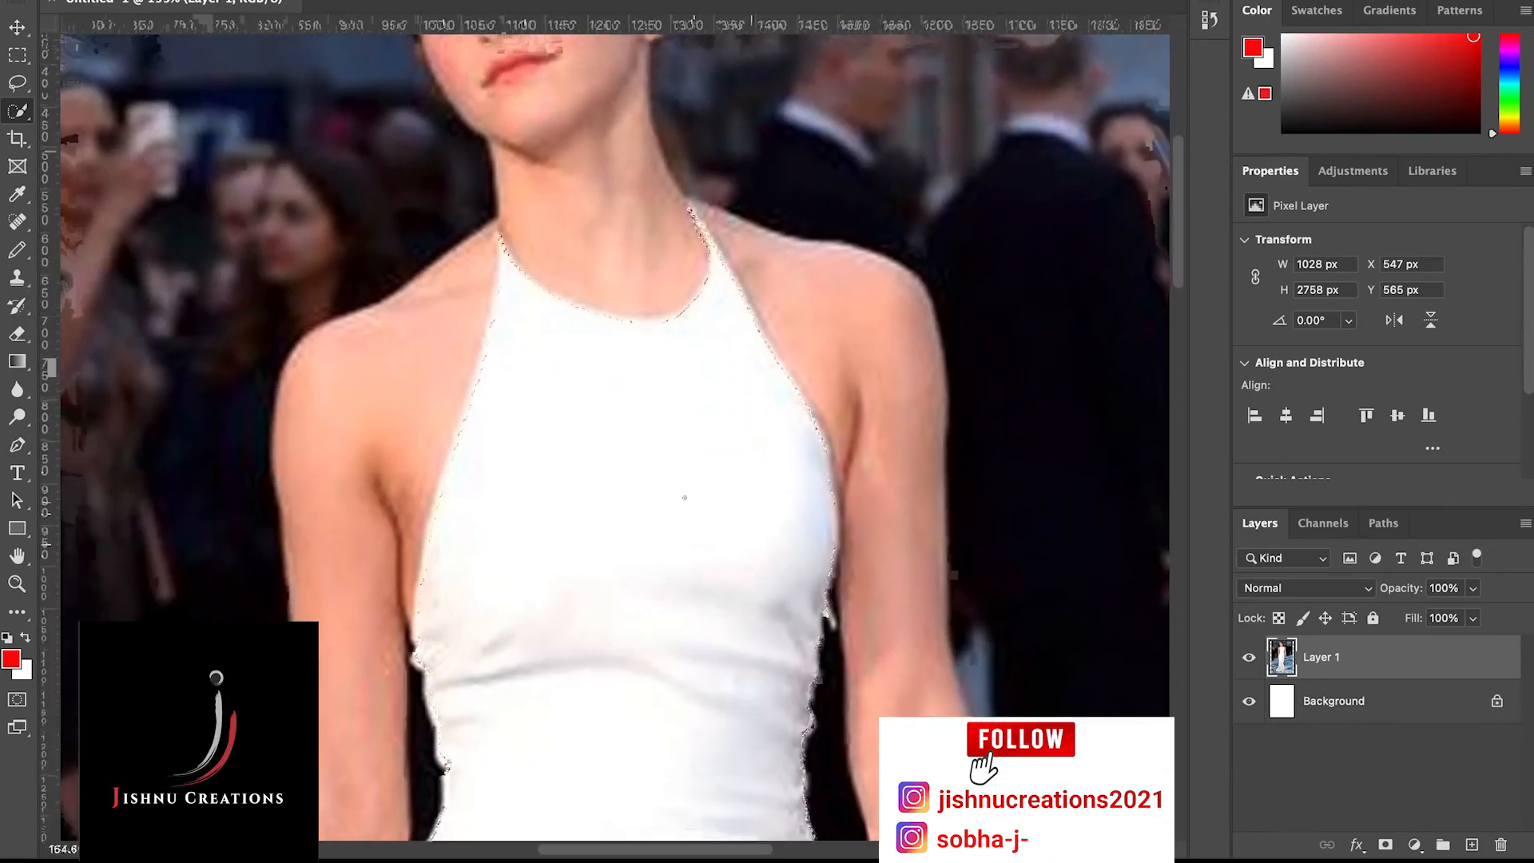
{"action": "scroll", "coordinate": [685, 493], "scroll_direction": "down", "scroll_amount": 4}
{"action": "scroll", "coordinate": [685, 497], "scroll_direction": "down", "scroll_amount": 3}
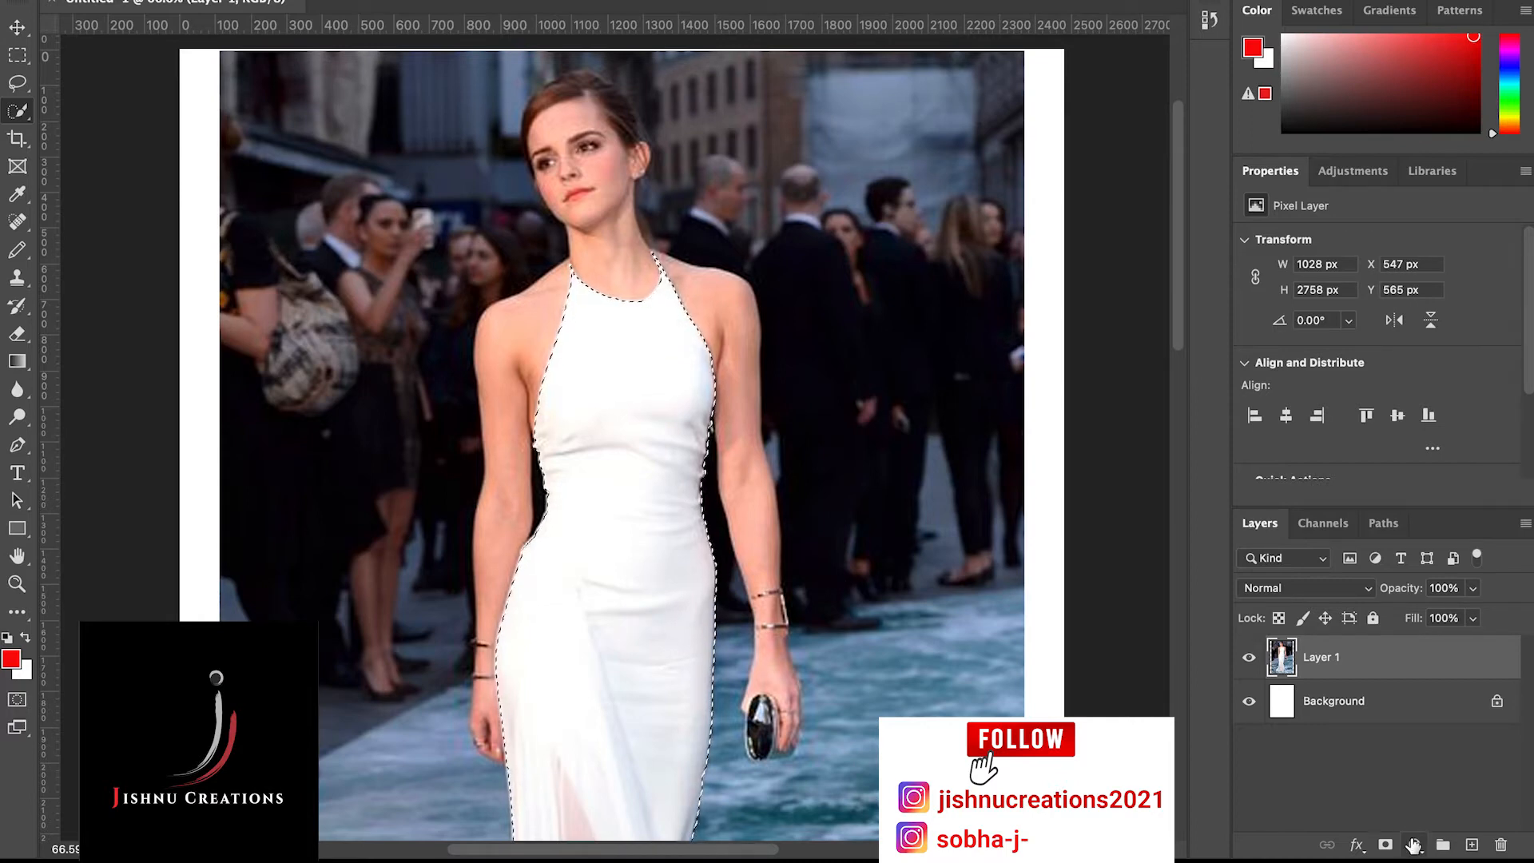
{"action": "left_click", "coordinate": [1413, 845]}
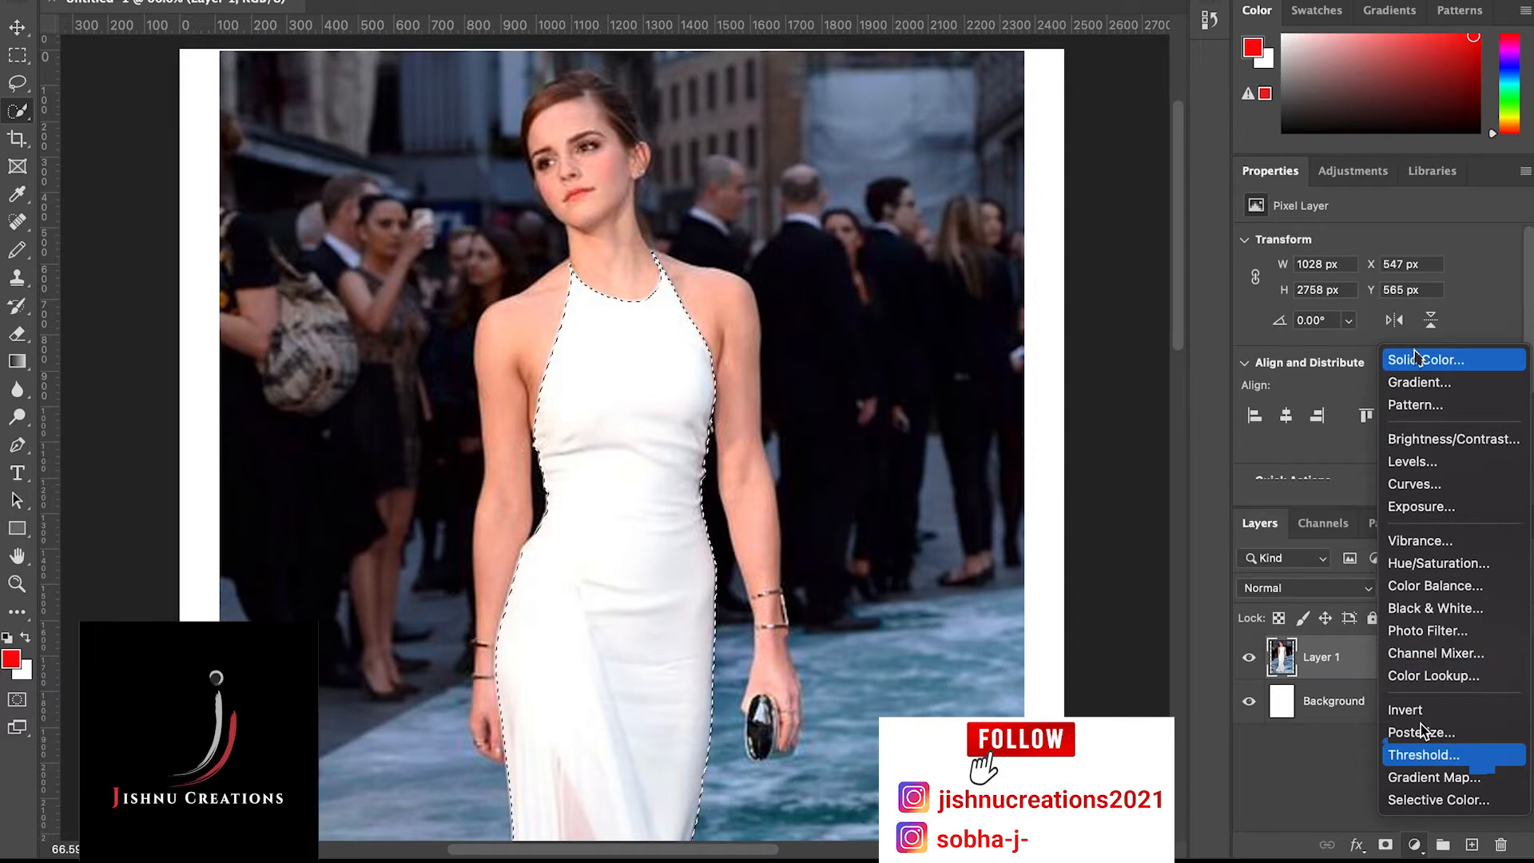
{"action": "left_click", "coordinate": [1419, 849]}
{"action": "left_click", "coordinate": [1416, 844]}
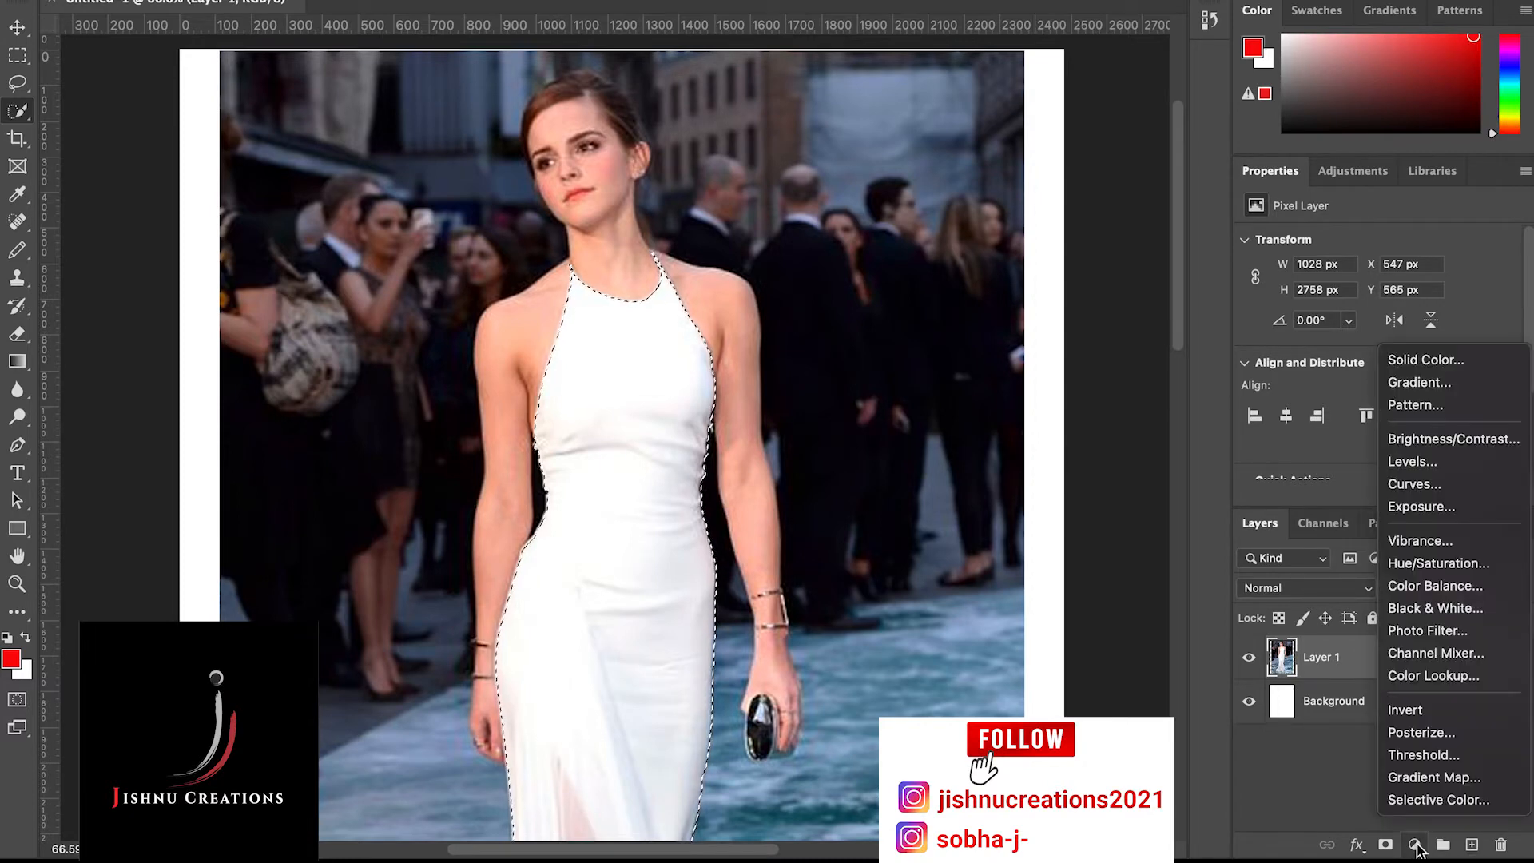
{"action": "left_click", "coordinate": [1416, 845]}
{"action": "left_click", "coordinate": [1415, 846]}
{"action": "left_click", "coordinate": [1418, 845]}
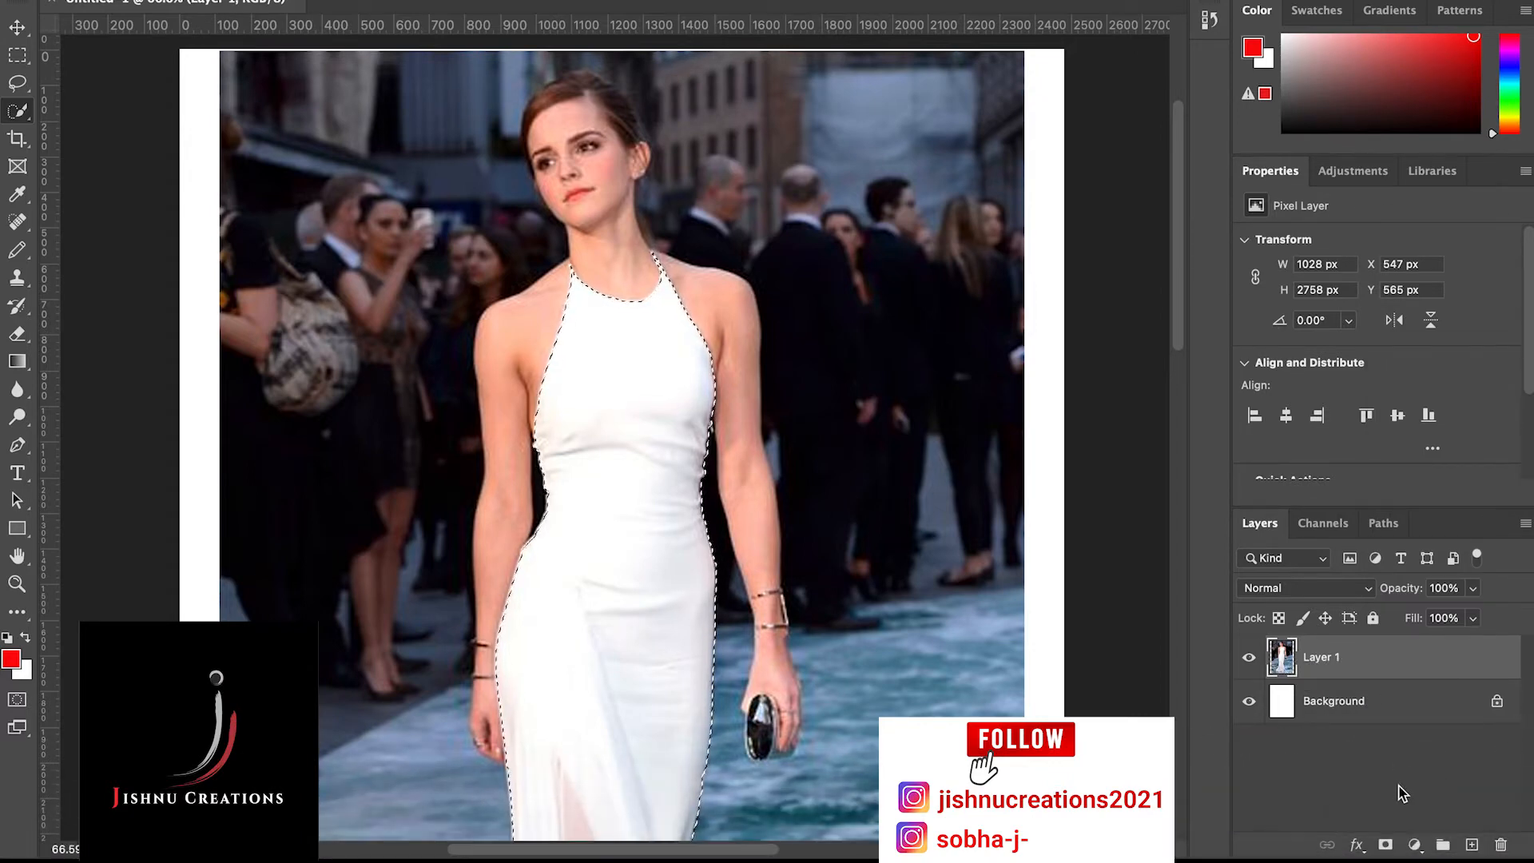
Add a Solid Color fill layer in red fb0909 over the selected dress and set its blend mode to Multiply
{"action": "left_click", "coordinate": [1411, 847]}
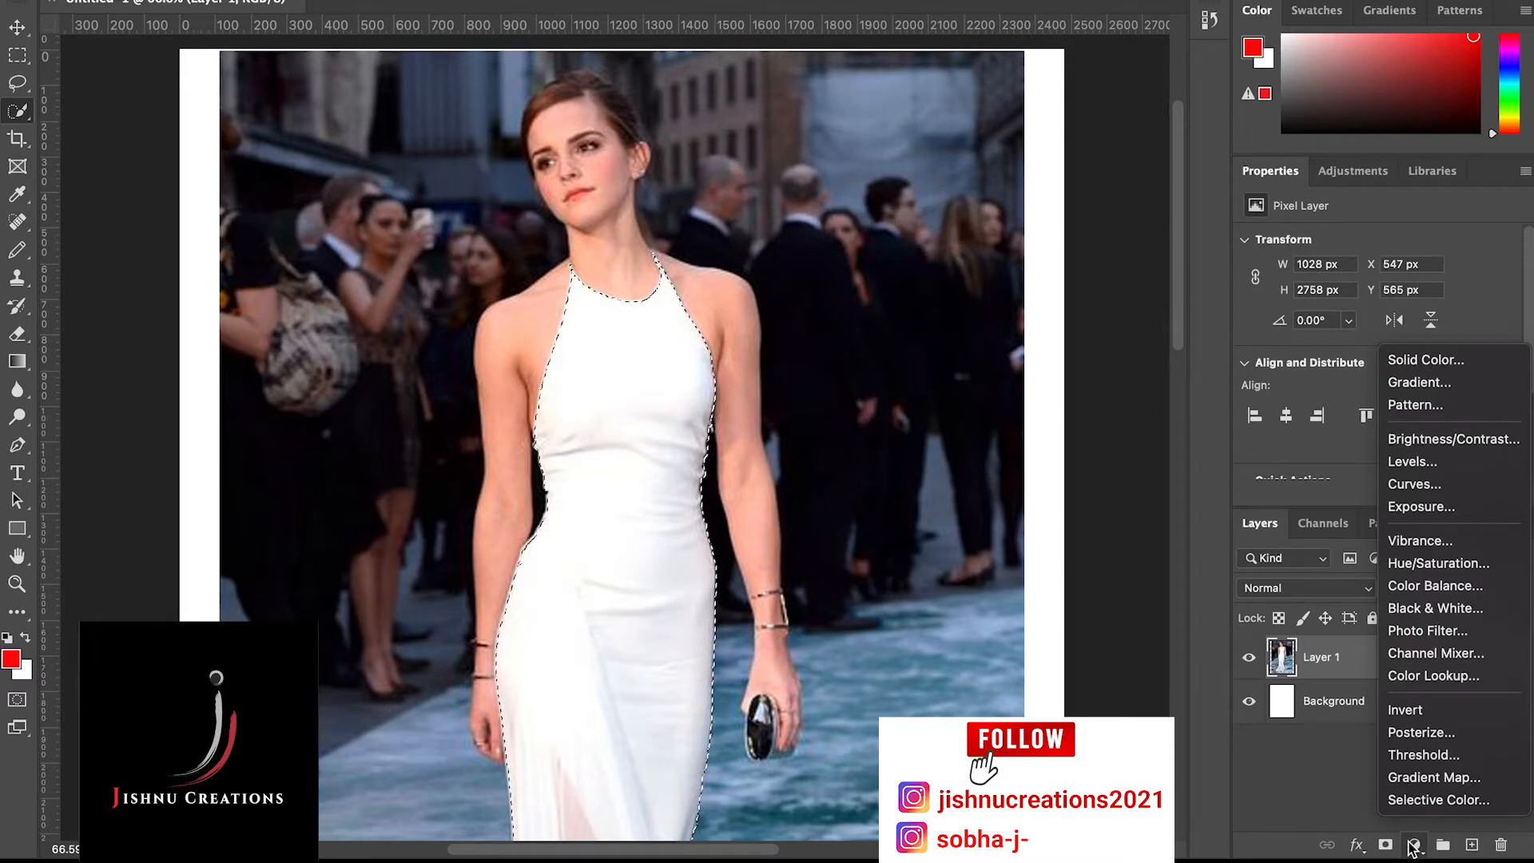
{"action": "left_click", "coordinate": [1397, 361]}
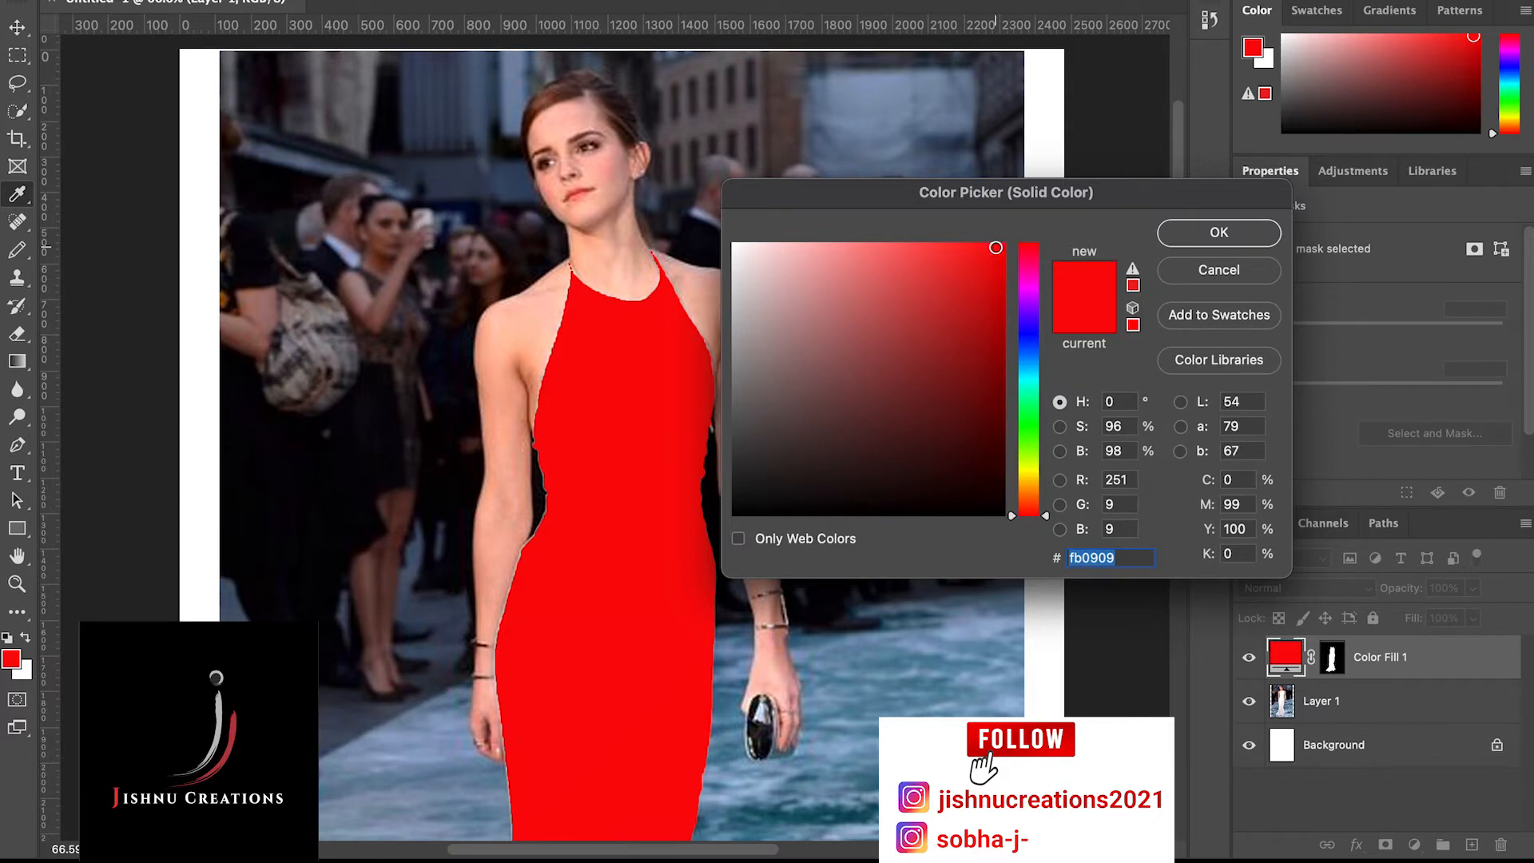
{"action": "left_click", "coordinate": [994, 247]}
{"action": "left_click", "coordinate": [1190, 240]}
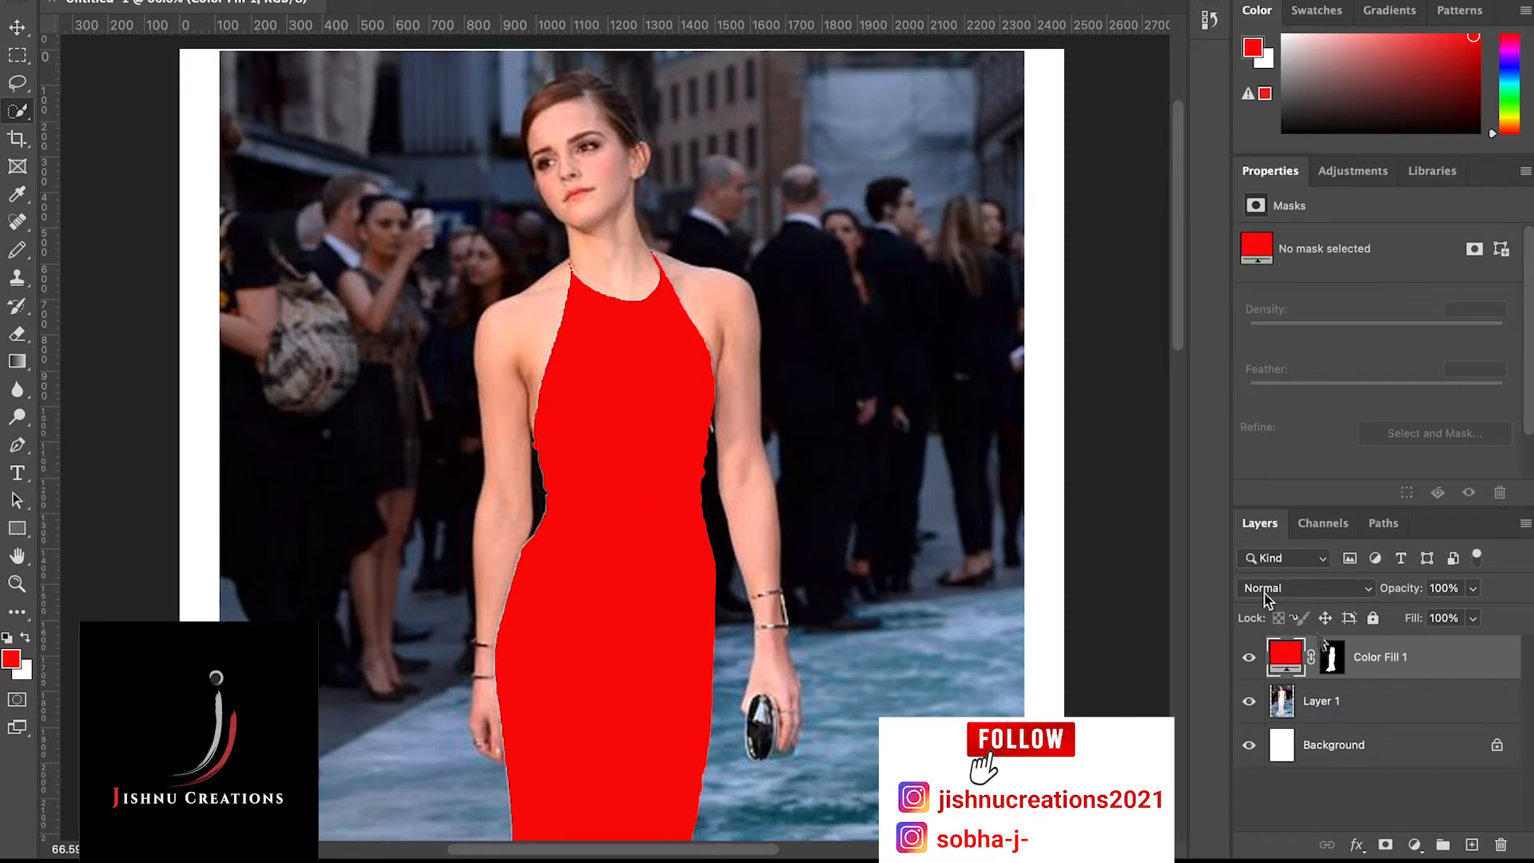
{"action": "left_click", "coordinate": [1282, 595]}
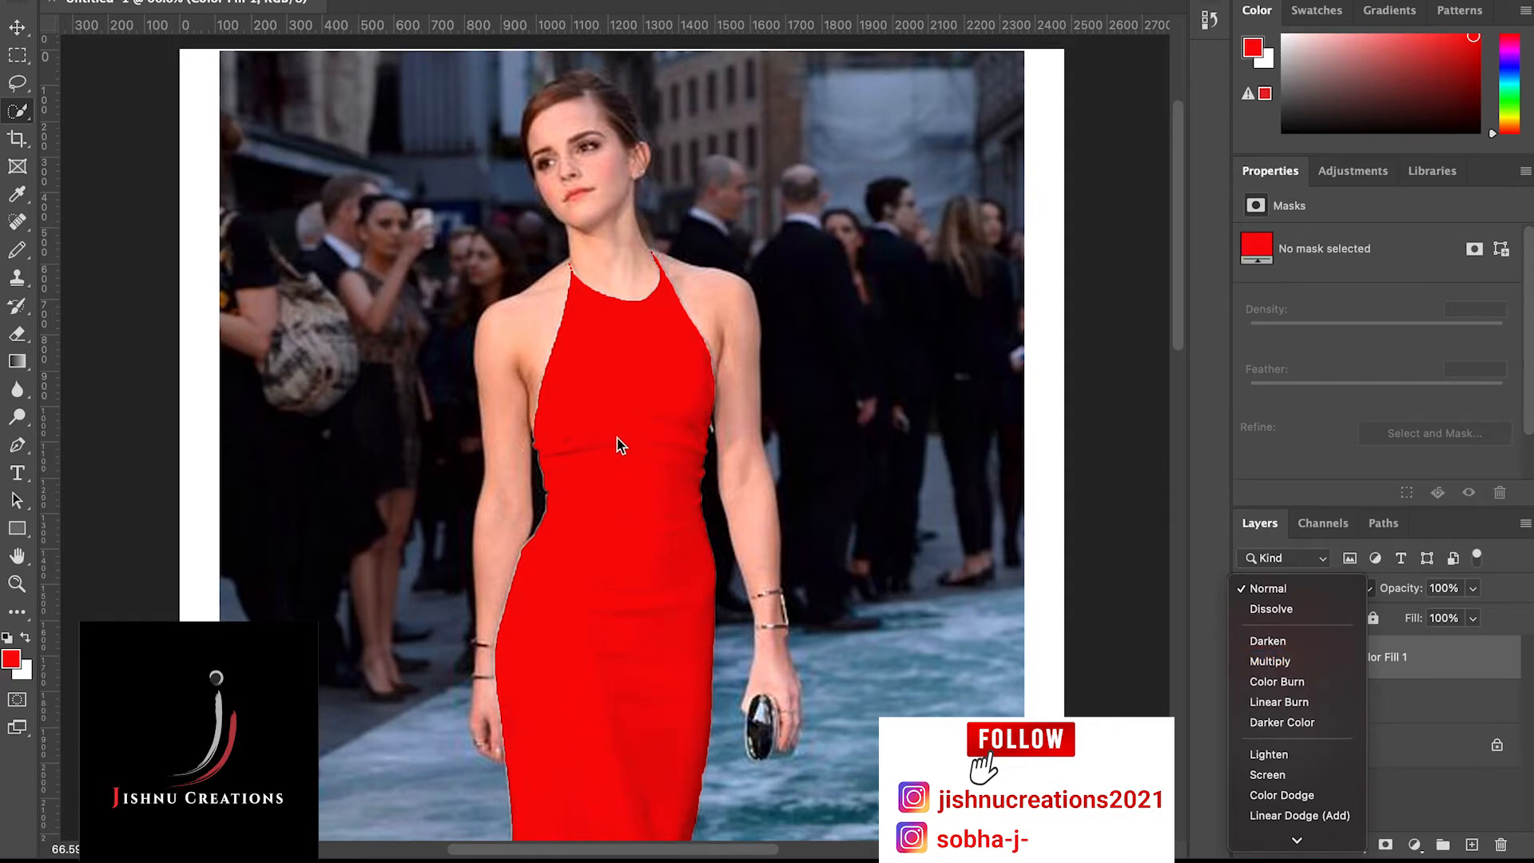
{"action": "left_click", "coordinate": [1281, 661]}
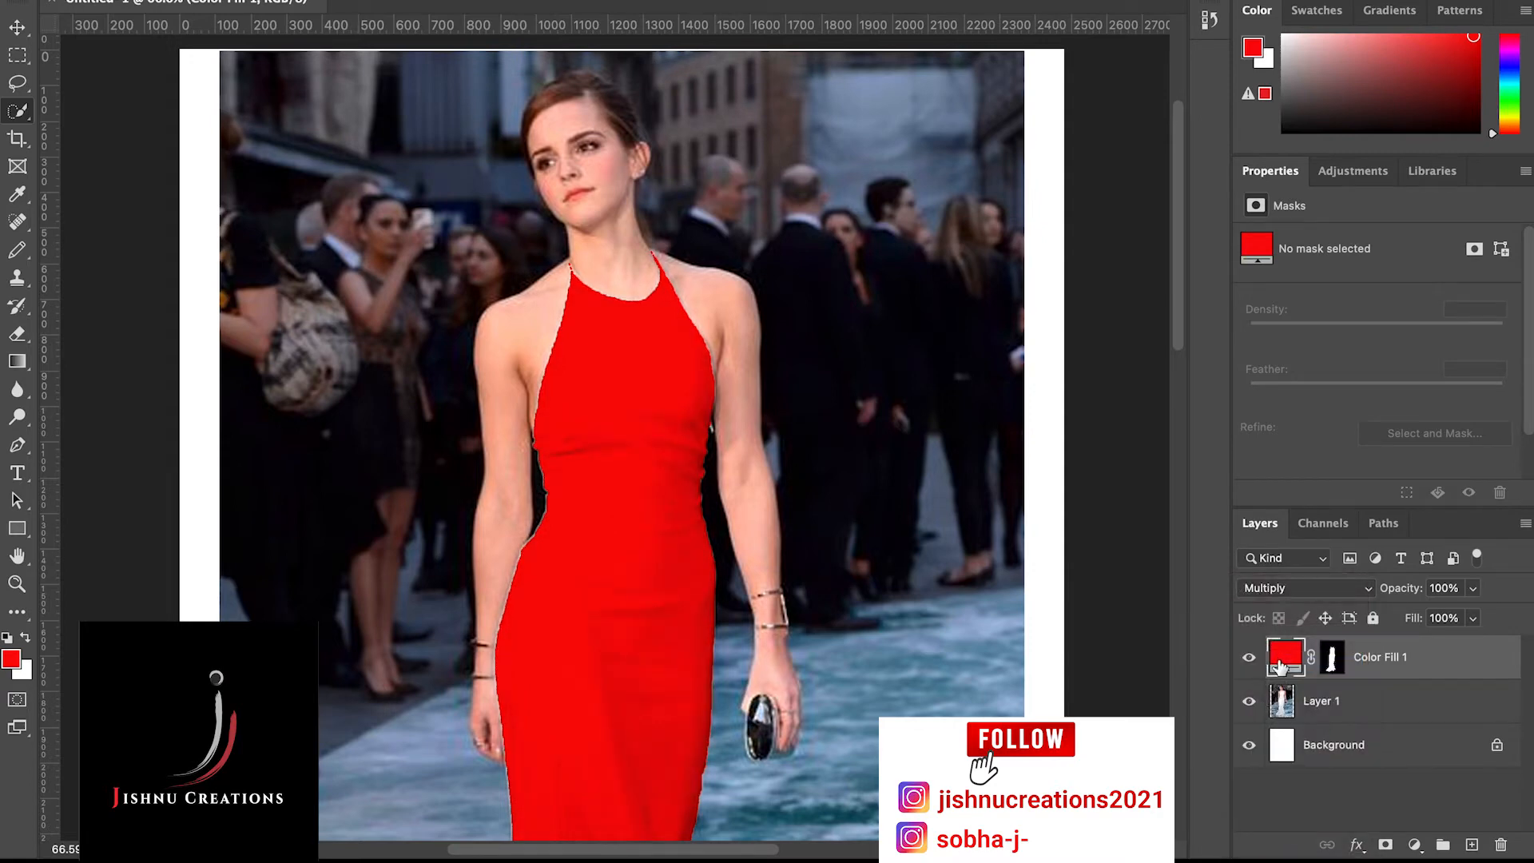
Examine the recoloured dress from neckline to hem, checking its folds and edges against the full figure
{"action": "scroll", "coordinate": [607, 486], "scroll_direction": "down", "scroll_amount": 2}
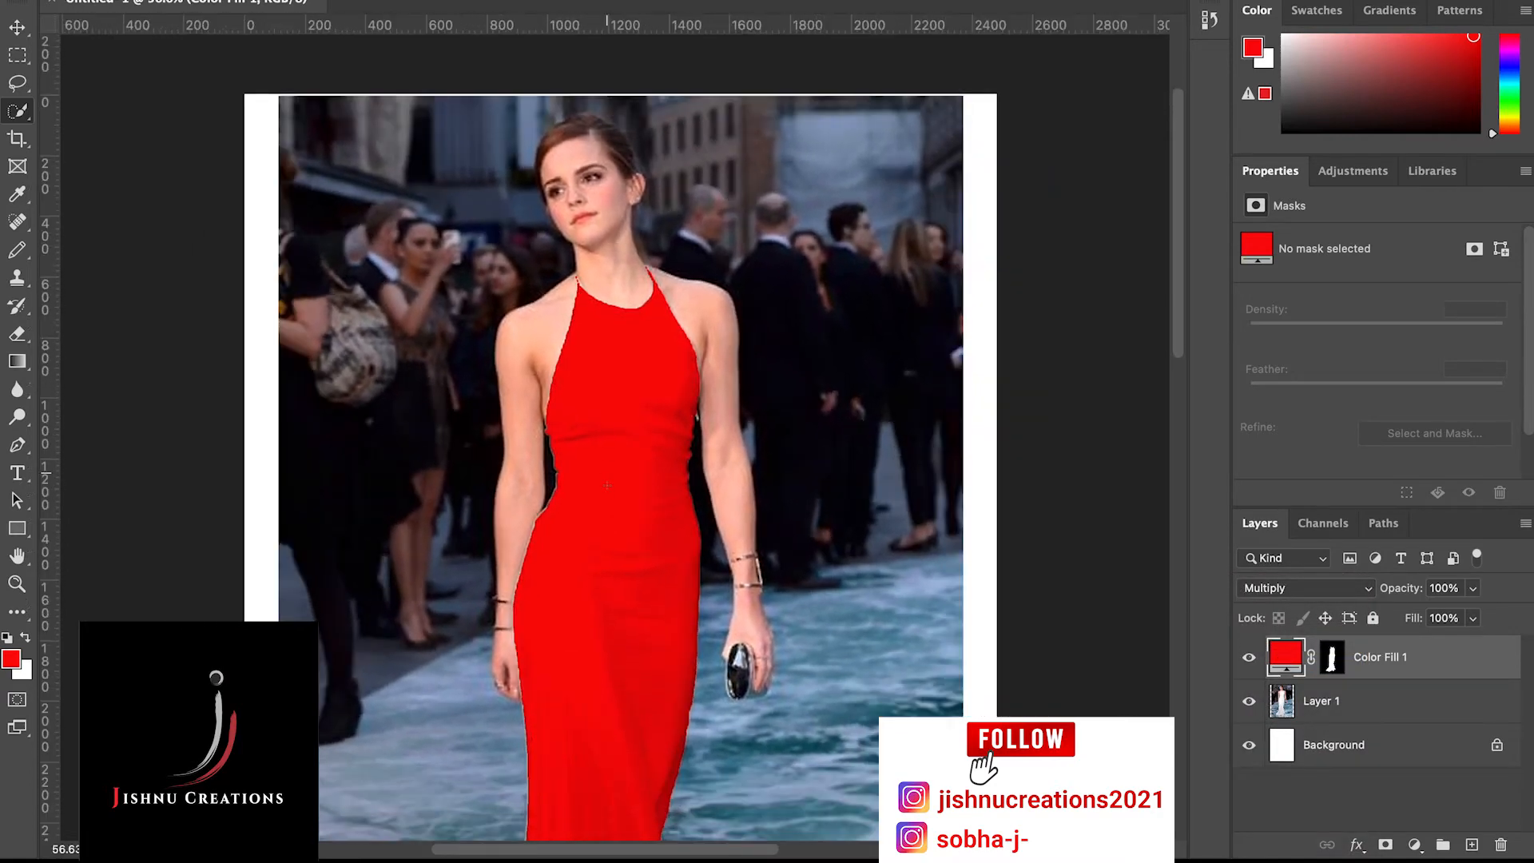
{"action": "scroll", "coordinate": [607, 486], "scroll_direction": "down", "scroll_amount": 4}
{"action": "scroll", "coordinate": [606, 486], "scroll_direction": "down", "scroll_amount": 4}
{"action": "scroll", "coordinate": [606, 485], "scroll_direction": "up", "scroll_amount": 4}
{"action": "scroll", "coordinate": [606, 486], "scroll_direction": "down", "scroll_amount": 4}
{"action": "scroll", "coordinate": [591, 485], "scroll_direction": "up", "scroll_amount": 1}
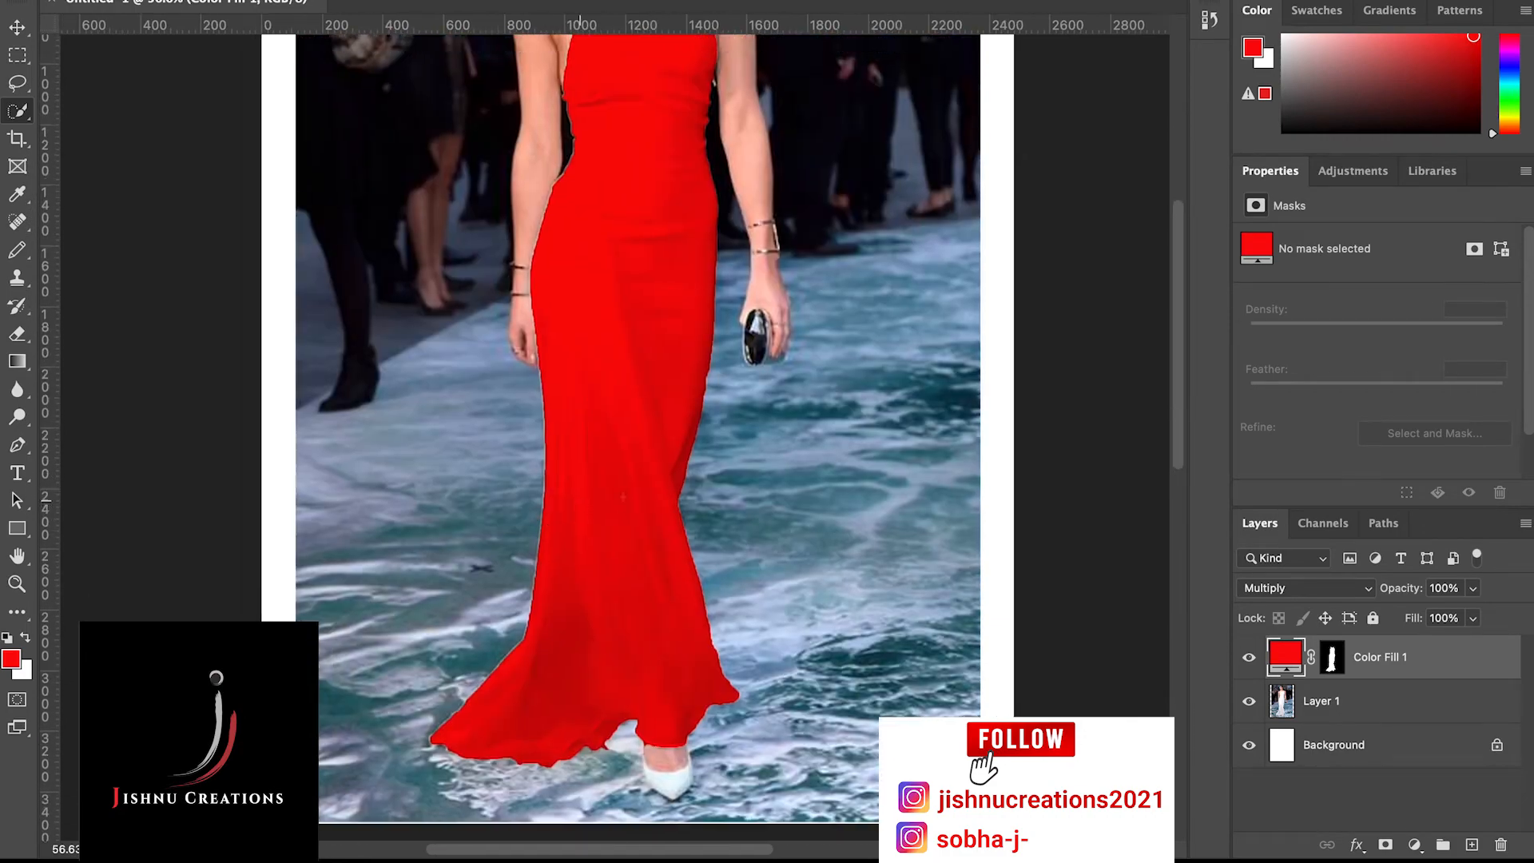
{"action": "scroll", "coordinate": [547, 505], "scroll_direction": "up", "scroll_amount": 5}
{"action": "scroll", "coordinate": [641, 492], "scroll_direction": "up", "scroll_amount": 3}
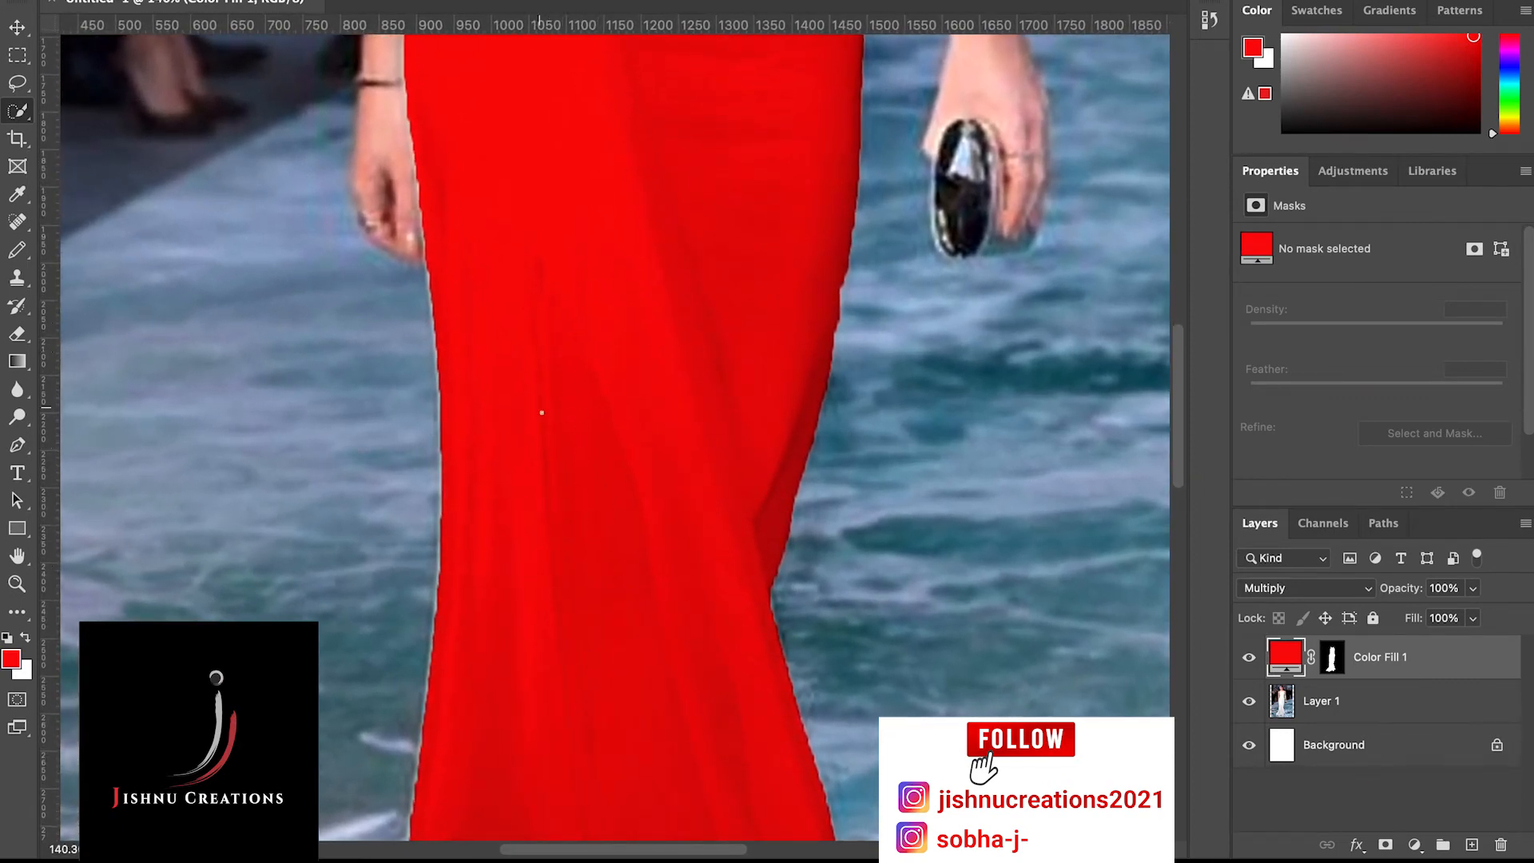
{"action": "scroll", "coordinate": [566, 410], "scroll_direction": "down", "scroll_amount": 3}
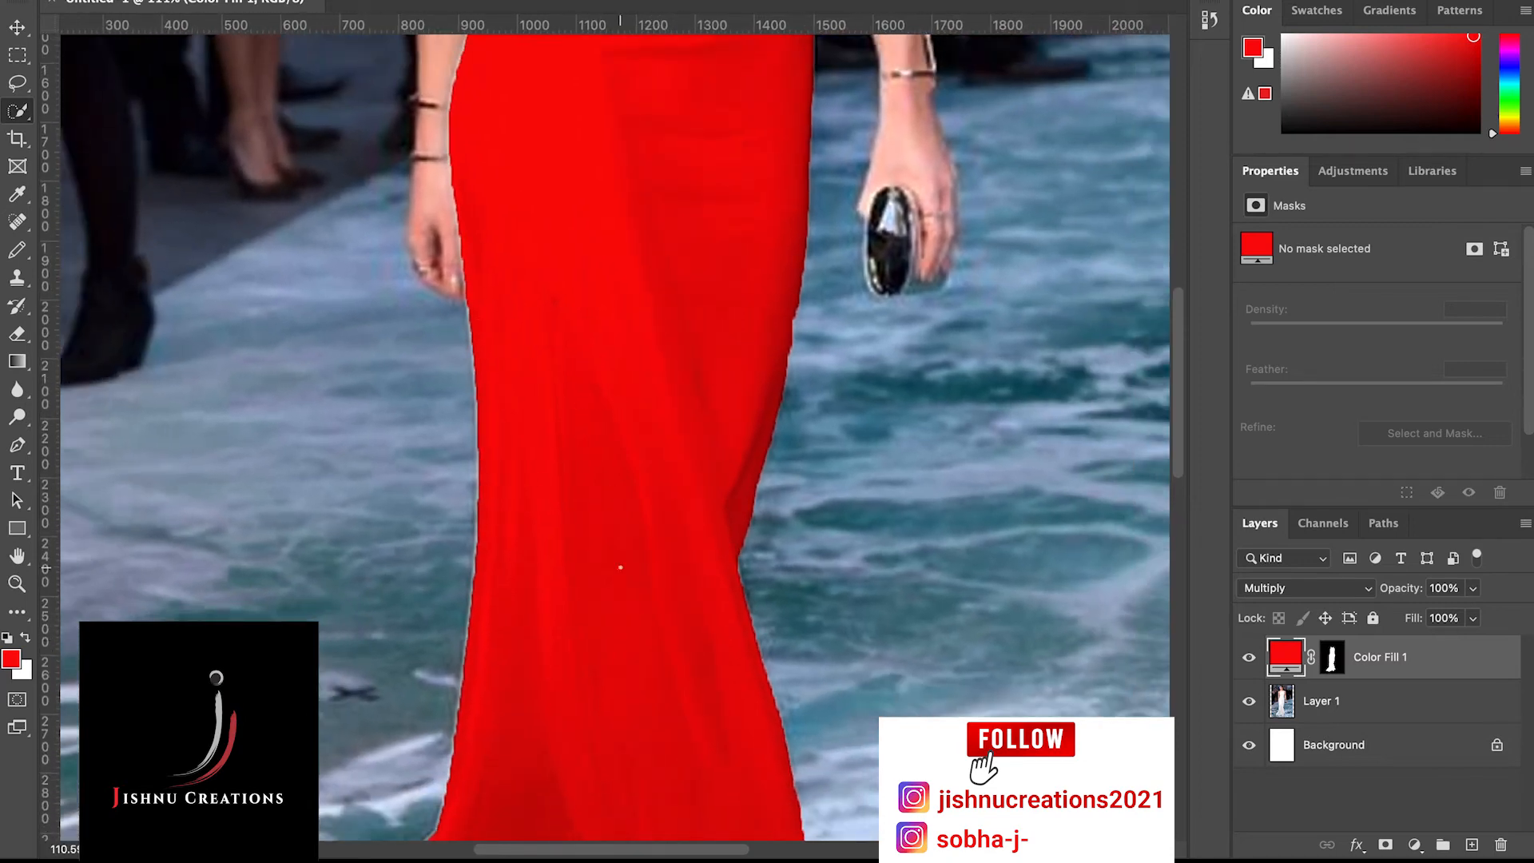
{"action": "scroll", "coordinate": [519, 465], "scroll_direction": "down", "scroll_amount": 3}
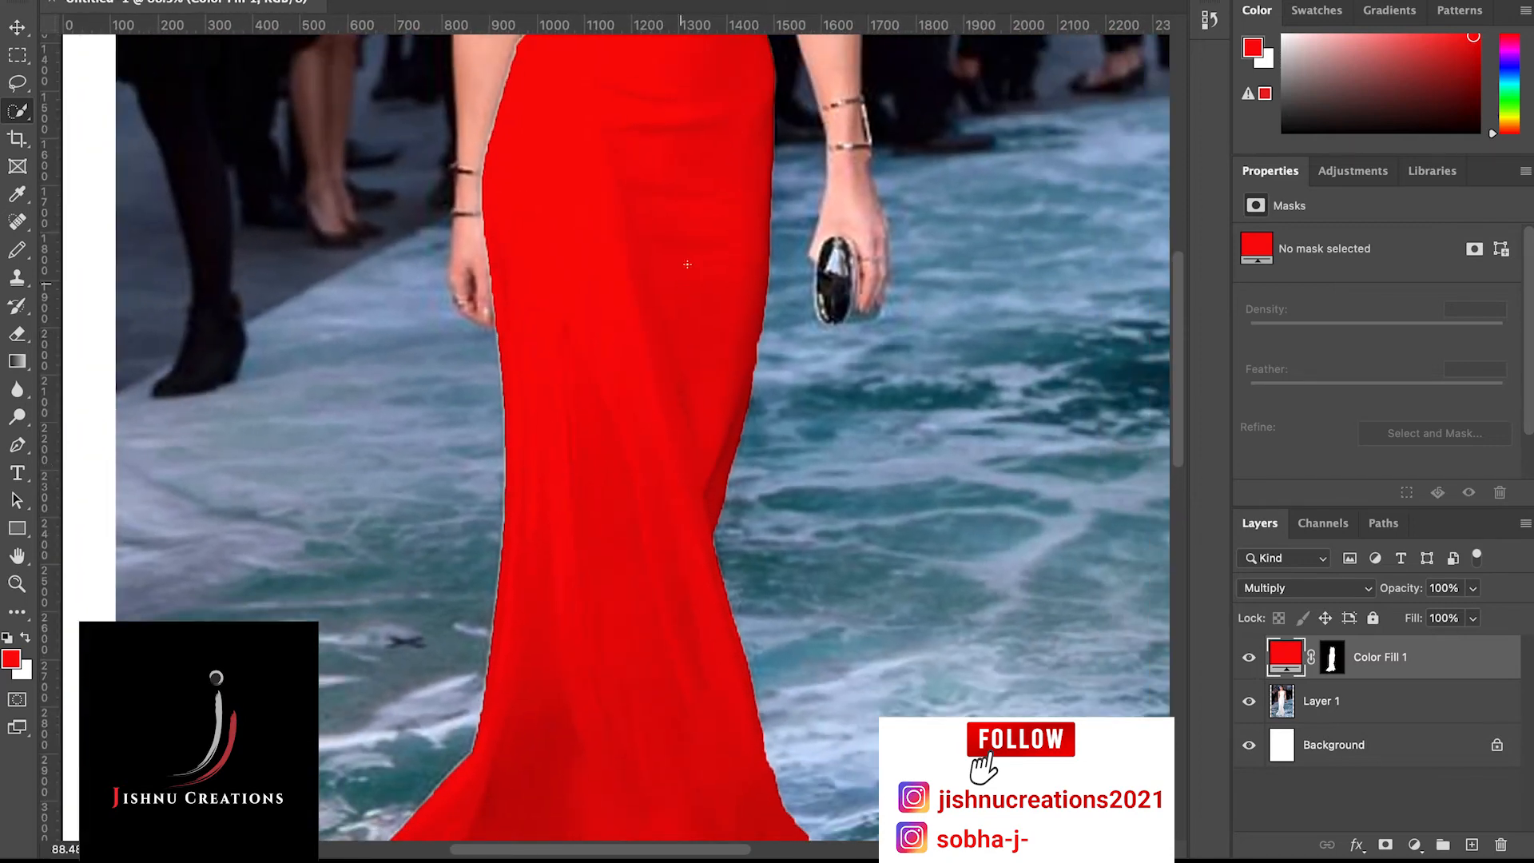
{"action": "scroll", "coordinate": [699, 384], "scroll_direction": "down", "scroll_amount": 3}
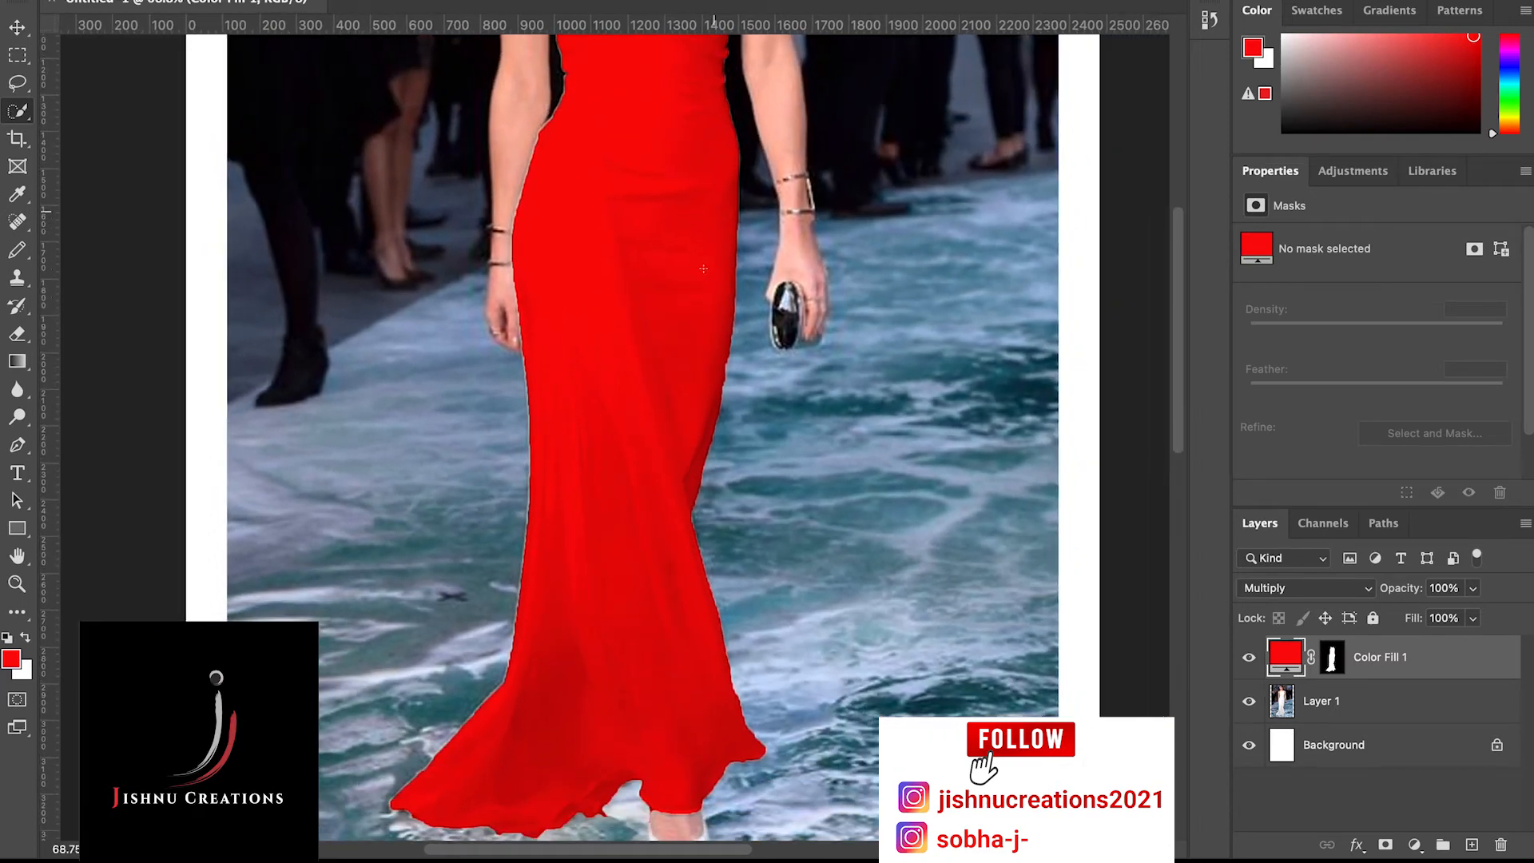
{"action": "scroll", "coordinate": [703, 269], "scroll_direction": "up", "scroll_amount": 2}
{"action": "scroll", "coordinate": [703, 269], "scroll_direction": "right", "scroll_amount": 1}
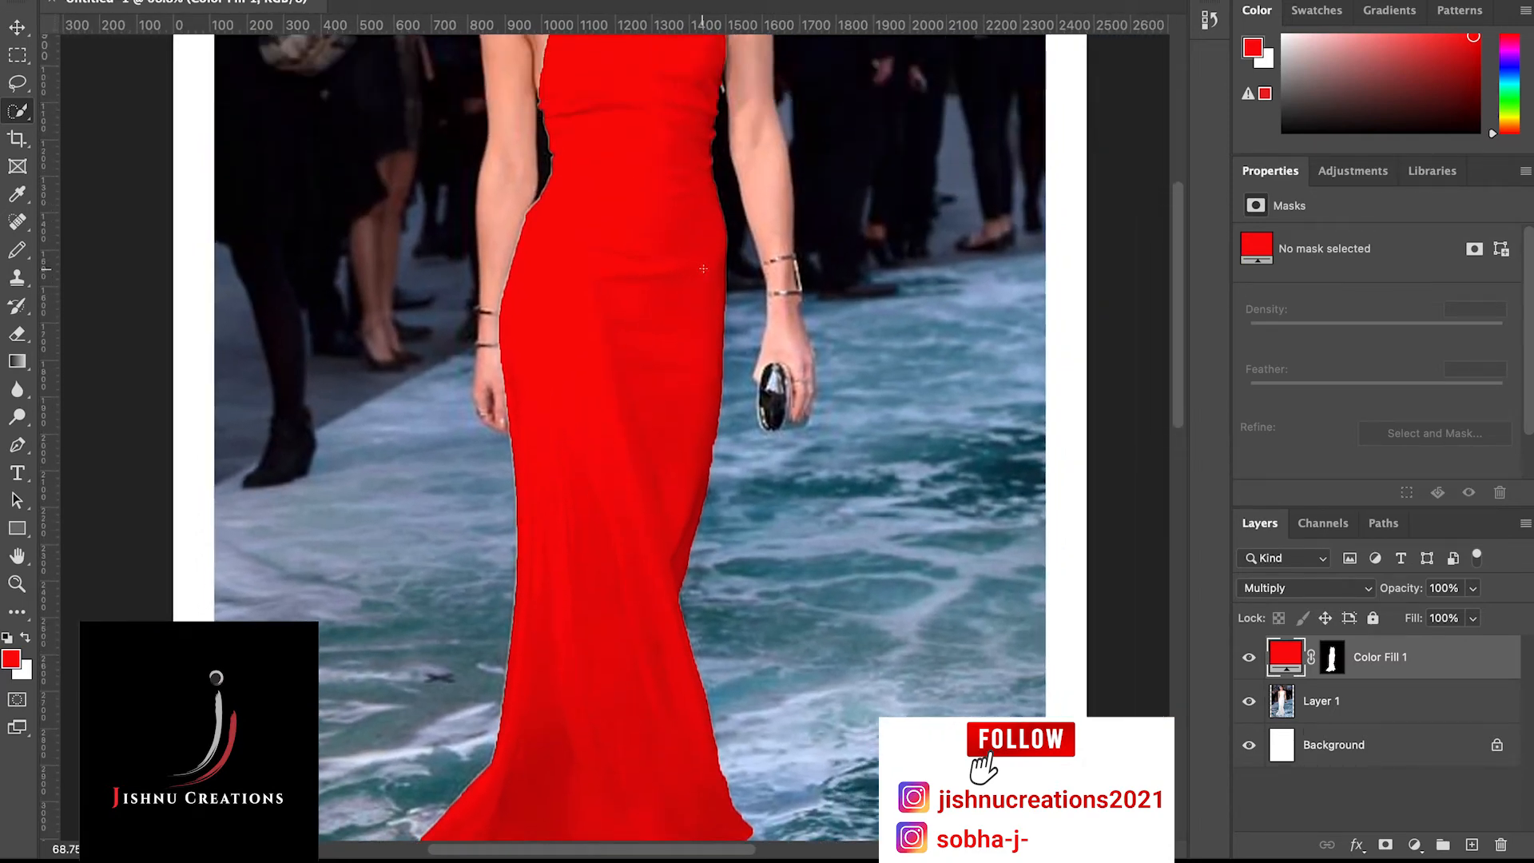
{"action": "scroll", "coordinate": [703, 269], "scroll_direction": "down", "scroll_amount": 2}
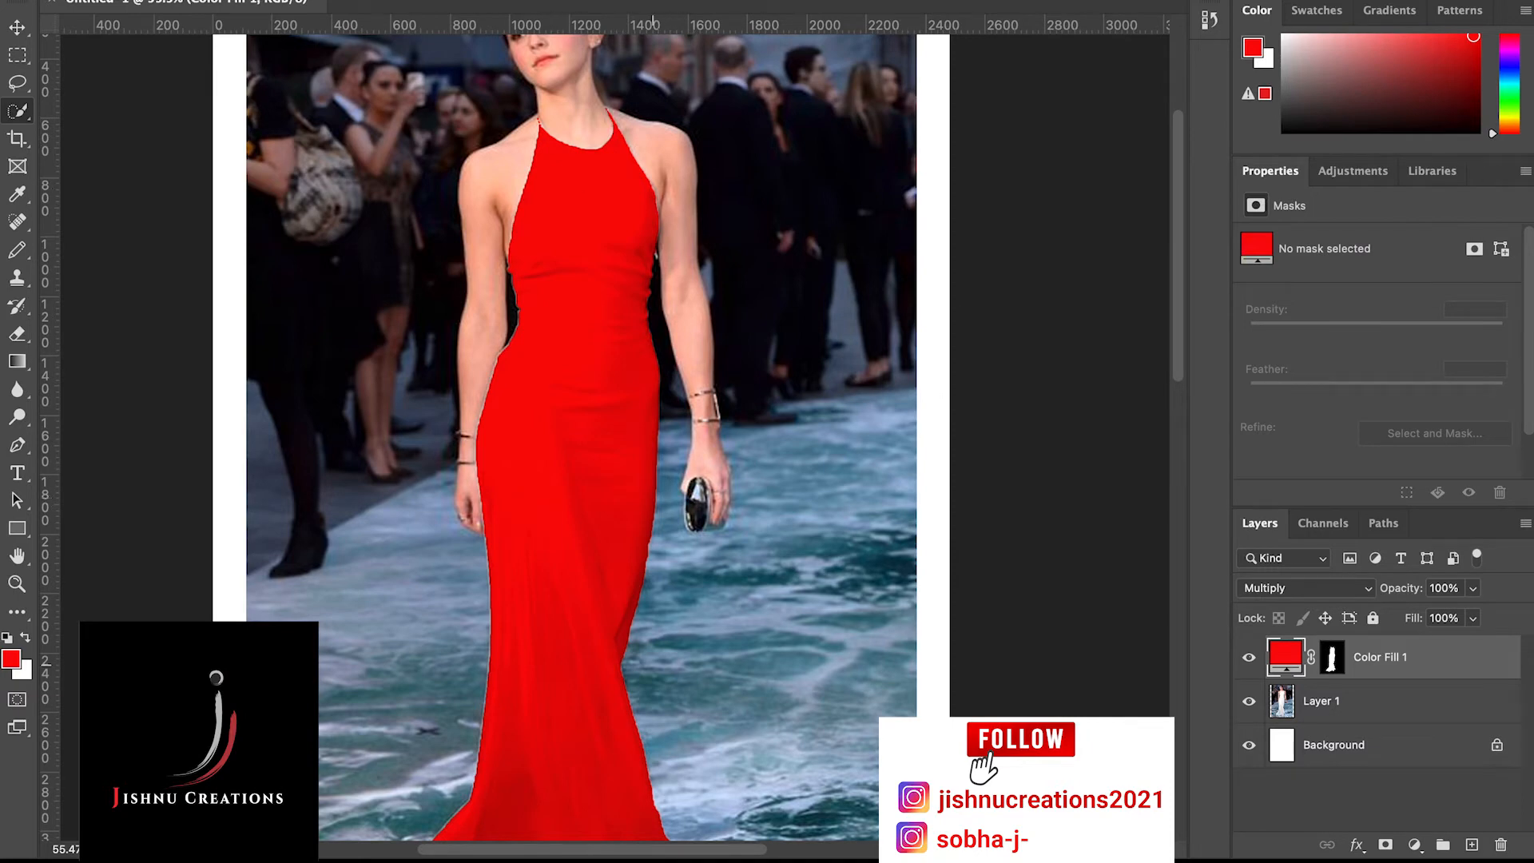
{"action": "scroll", "coordinate": [749, 600], "scroll_direction": "down", "scroll_amount": 4}
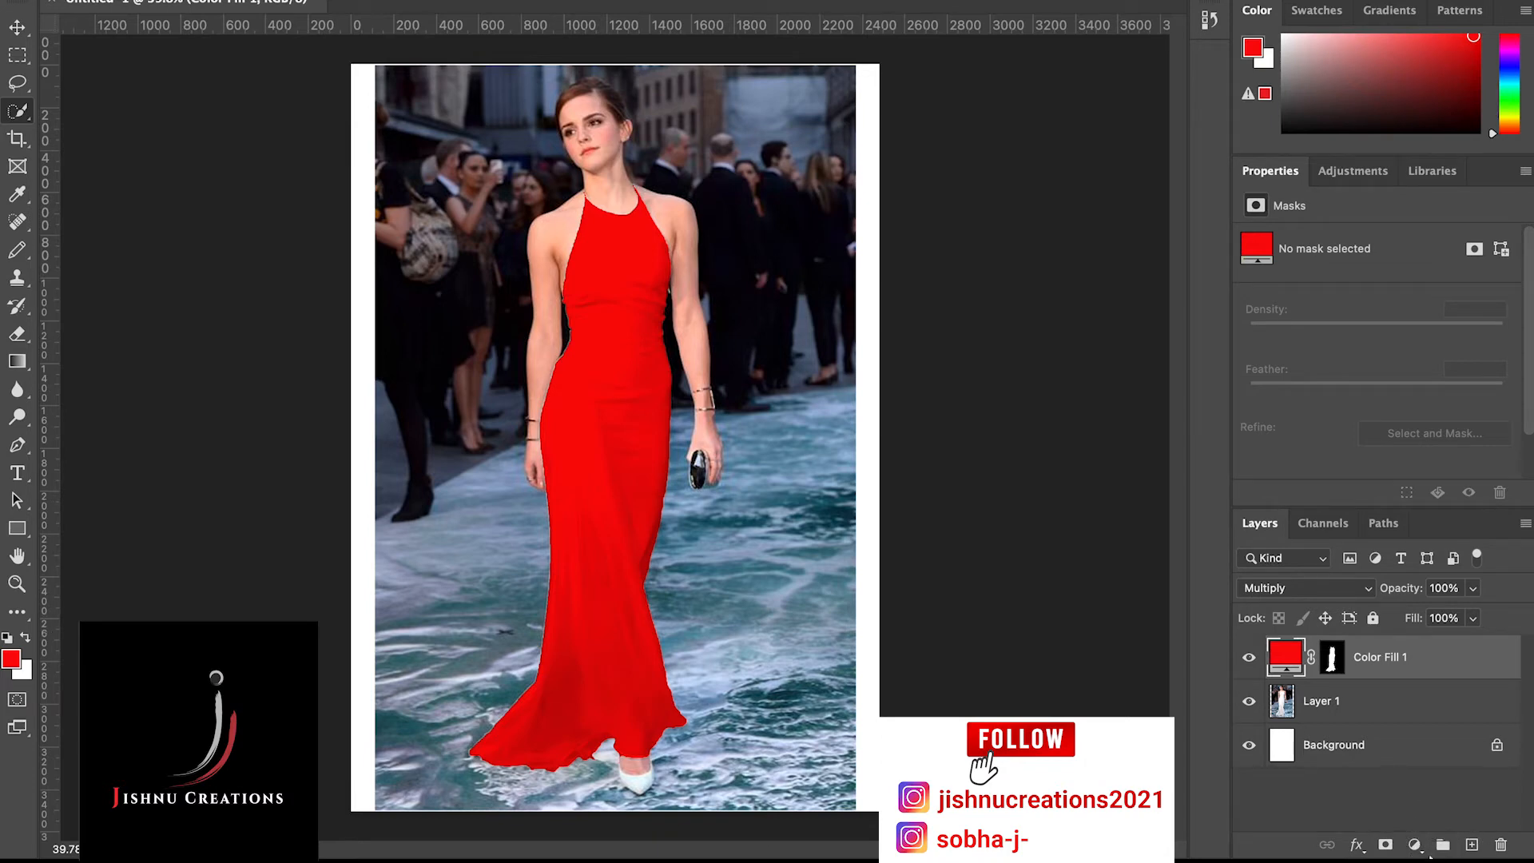
Add a Curves adjustment layer above the red fill layer and detach its properties beside the photo
{"action": "mouse_move", "coordinate": [1421, 854]}
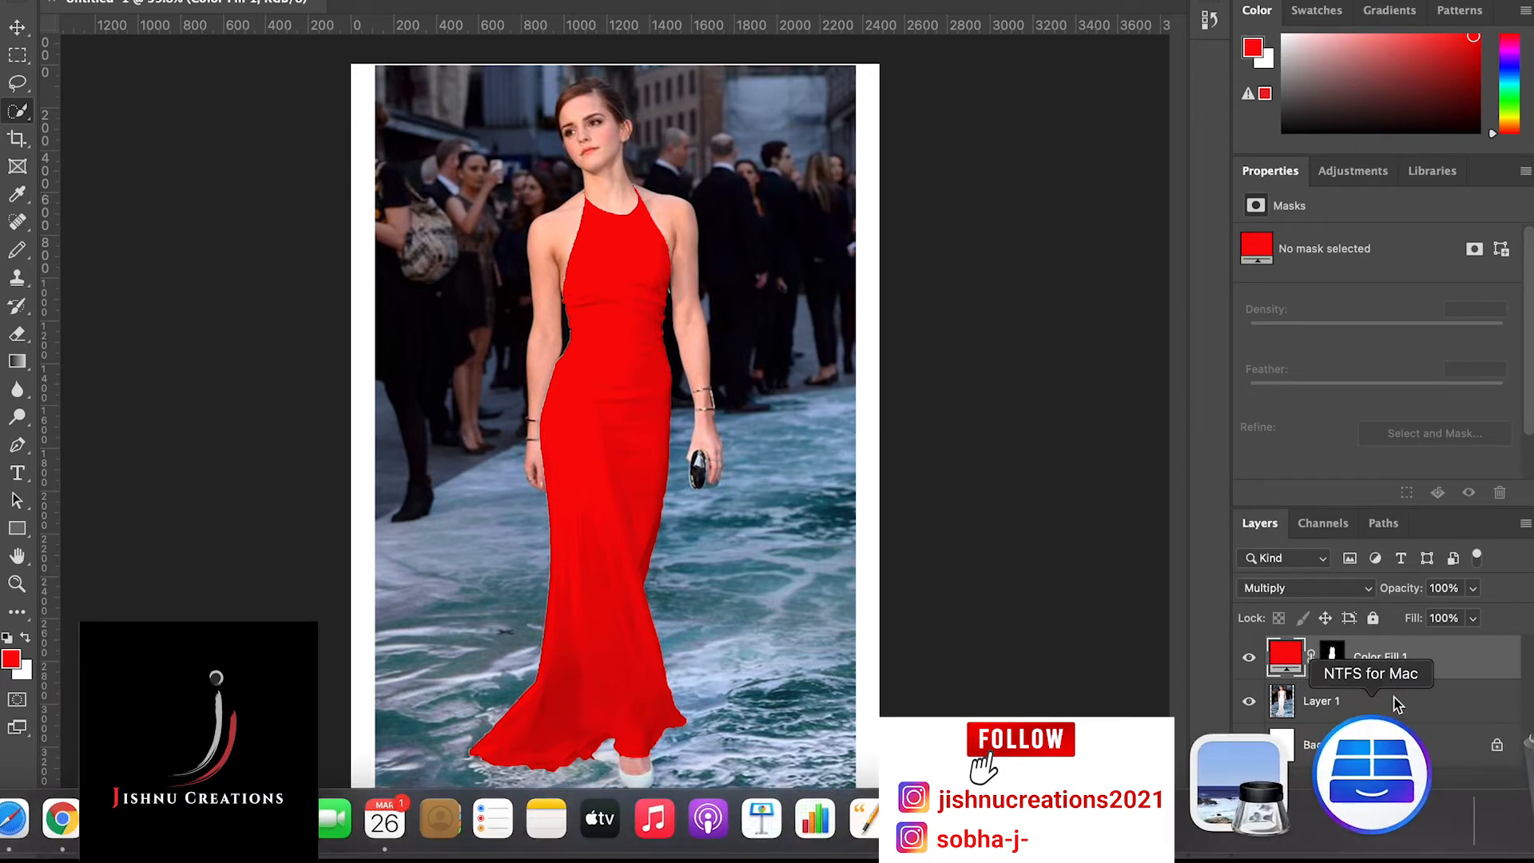
{"action": "left_click", "coordinate": [1415, 844]}
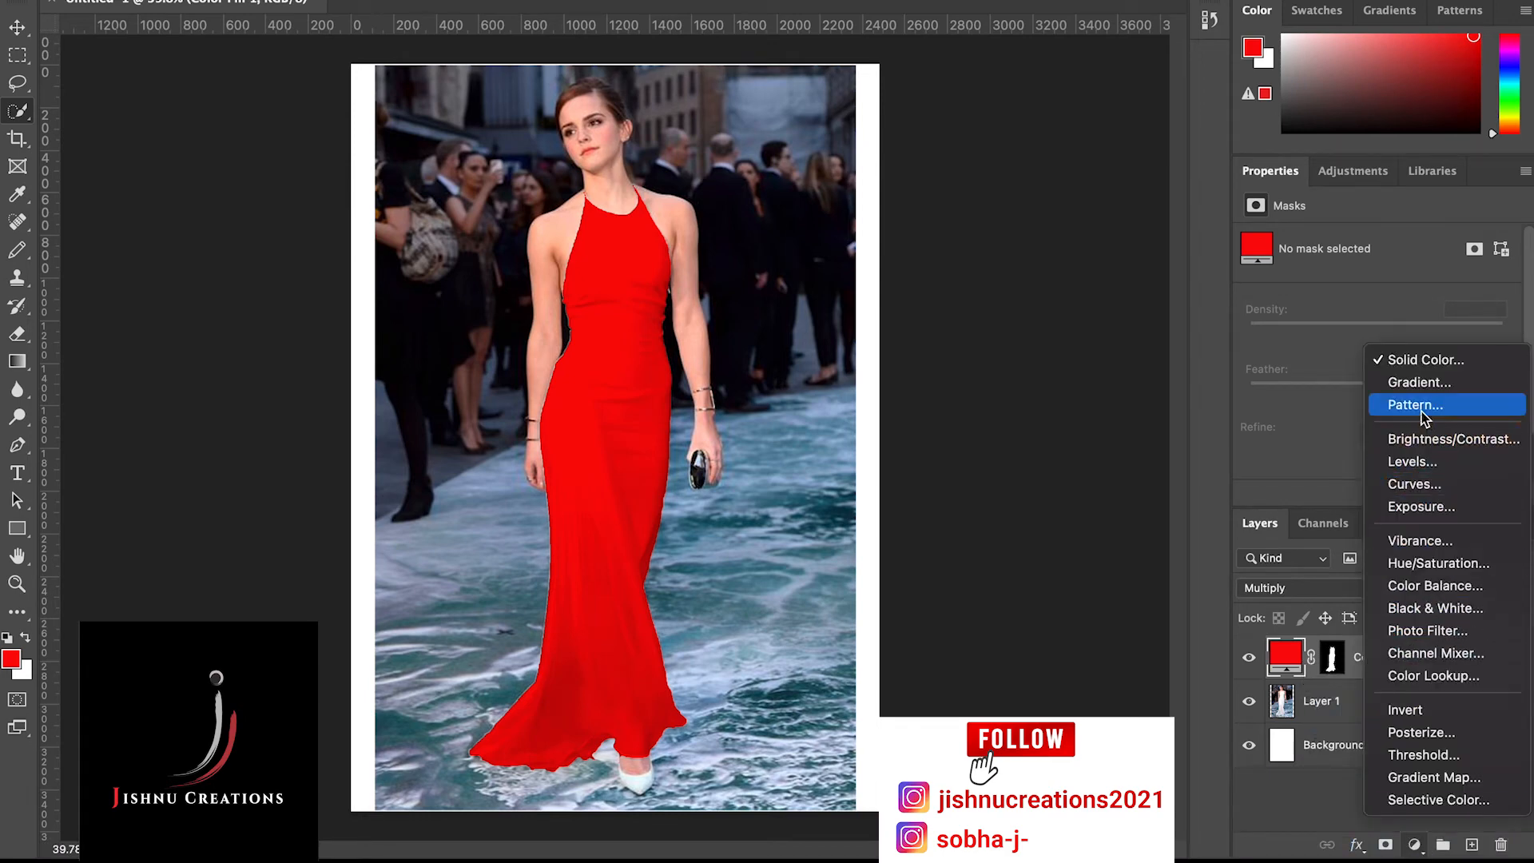
{"action": "left_click", "coordinate": [1420, 490]}
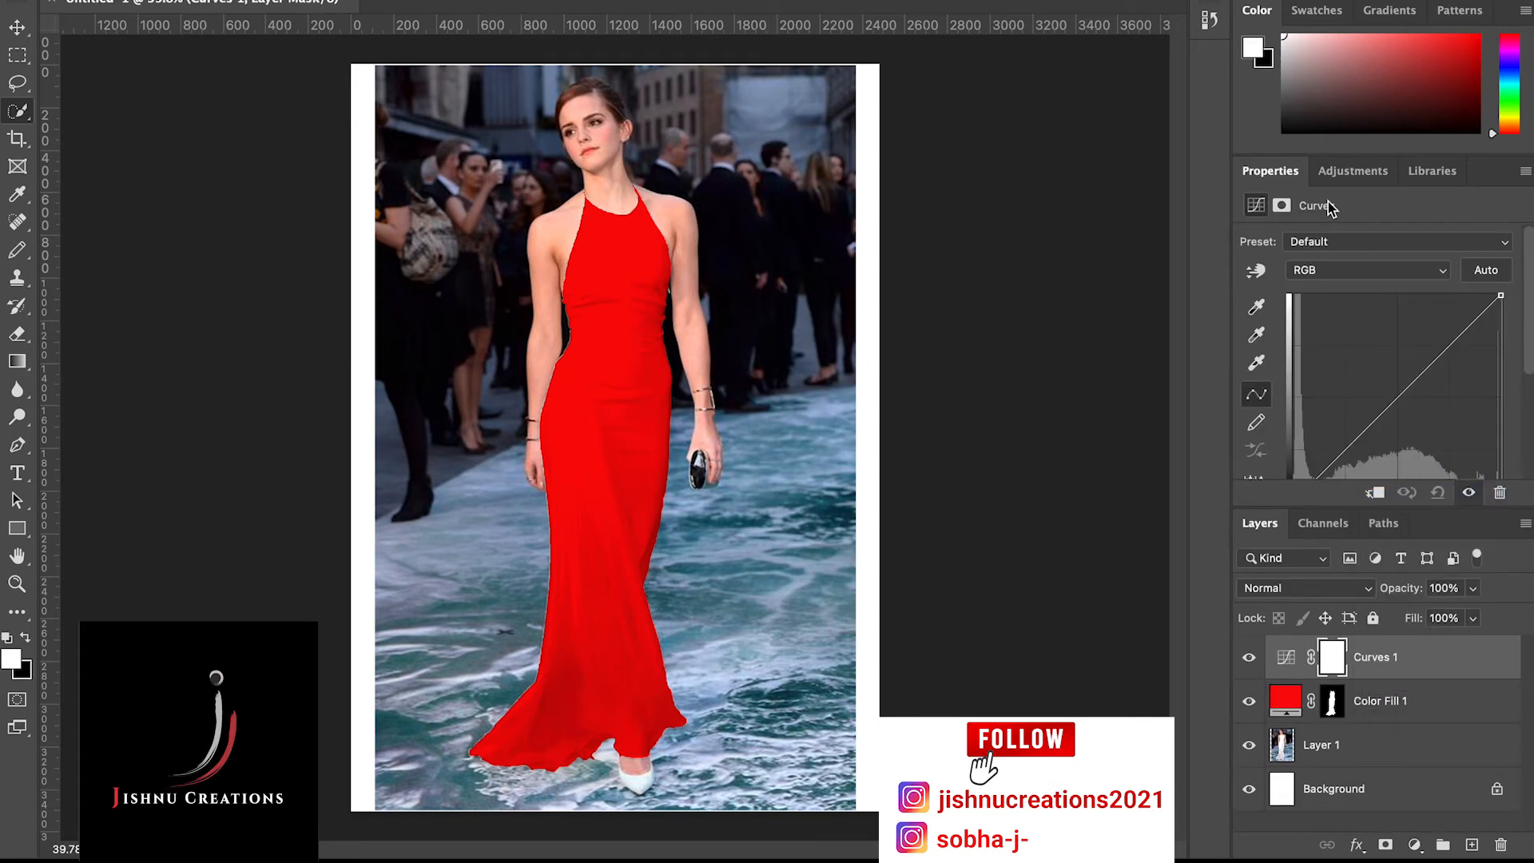
{"action": "left_click_drag", "start_coordinate": [1282, 176], "coordinate": [963, 86]}
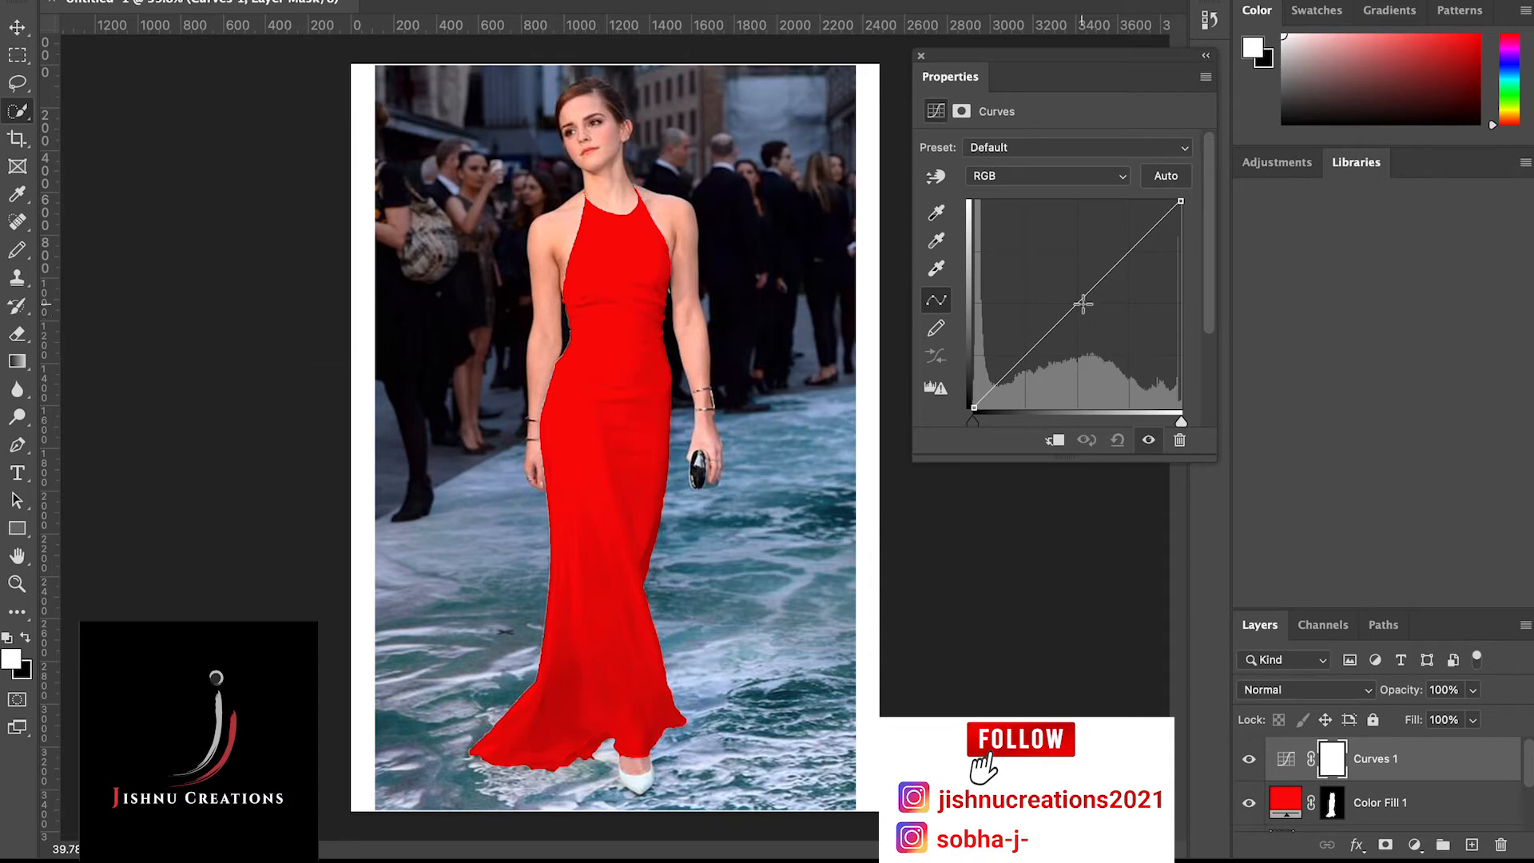
Try brightening the whole photo by raising the midtones of the Curves layer's RGB curve, and close the curve settings
{"action": "left_click_drag", "start_coordinate": [1083, 297], "coordinate": [1077, 297]}
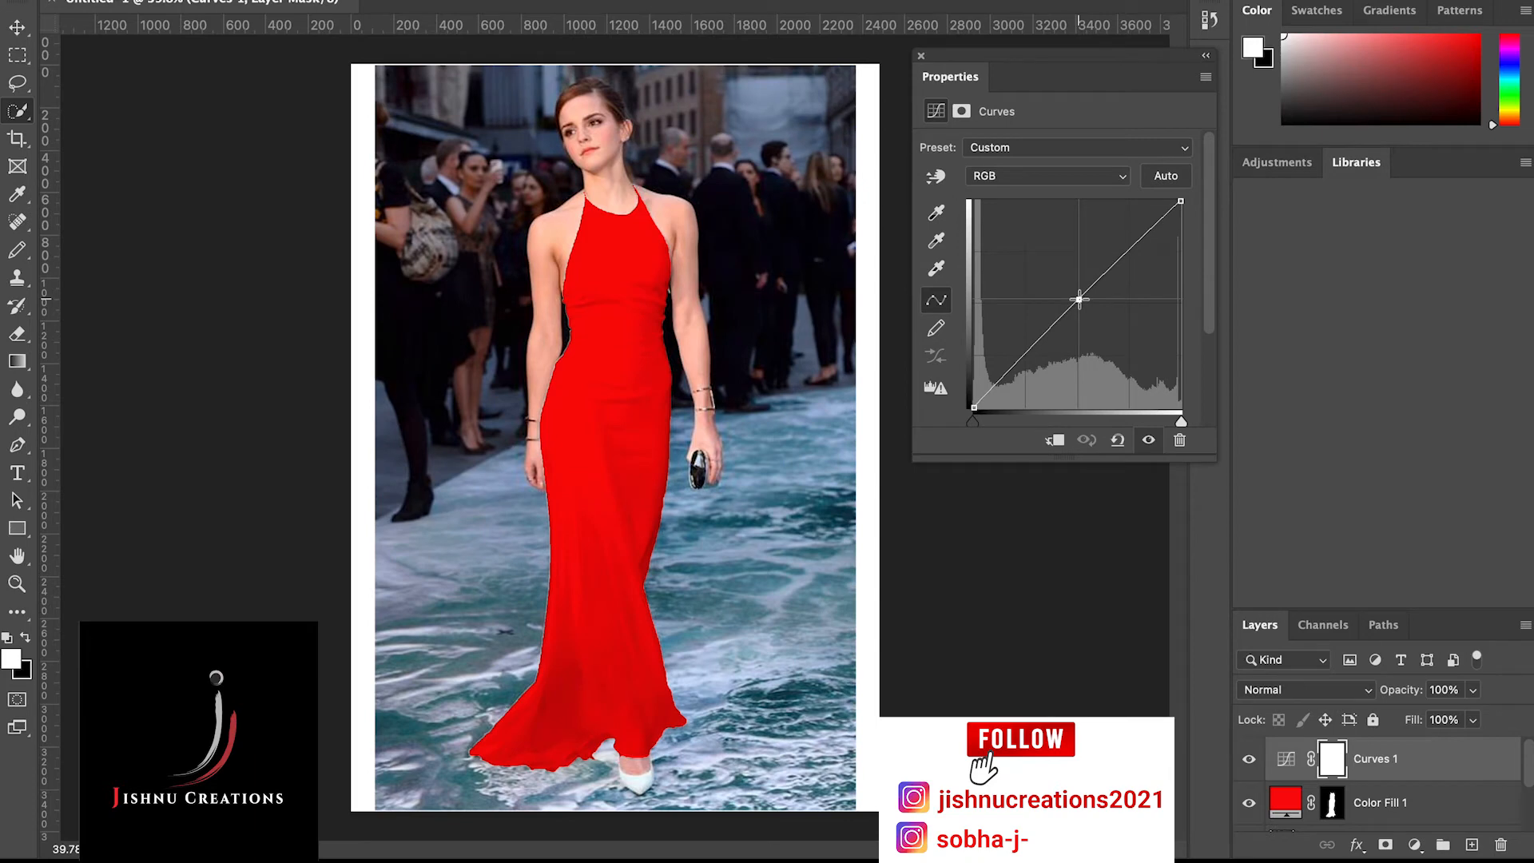
{"action": "left_click_drag", "start_coordinate": [1078, 299], "coordinate": [1062, 278]}
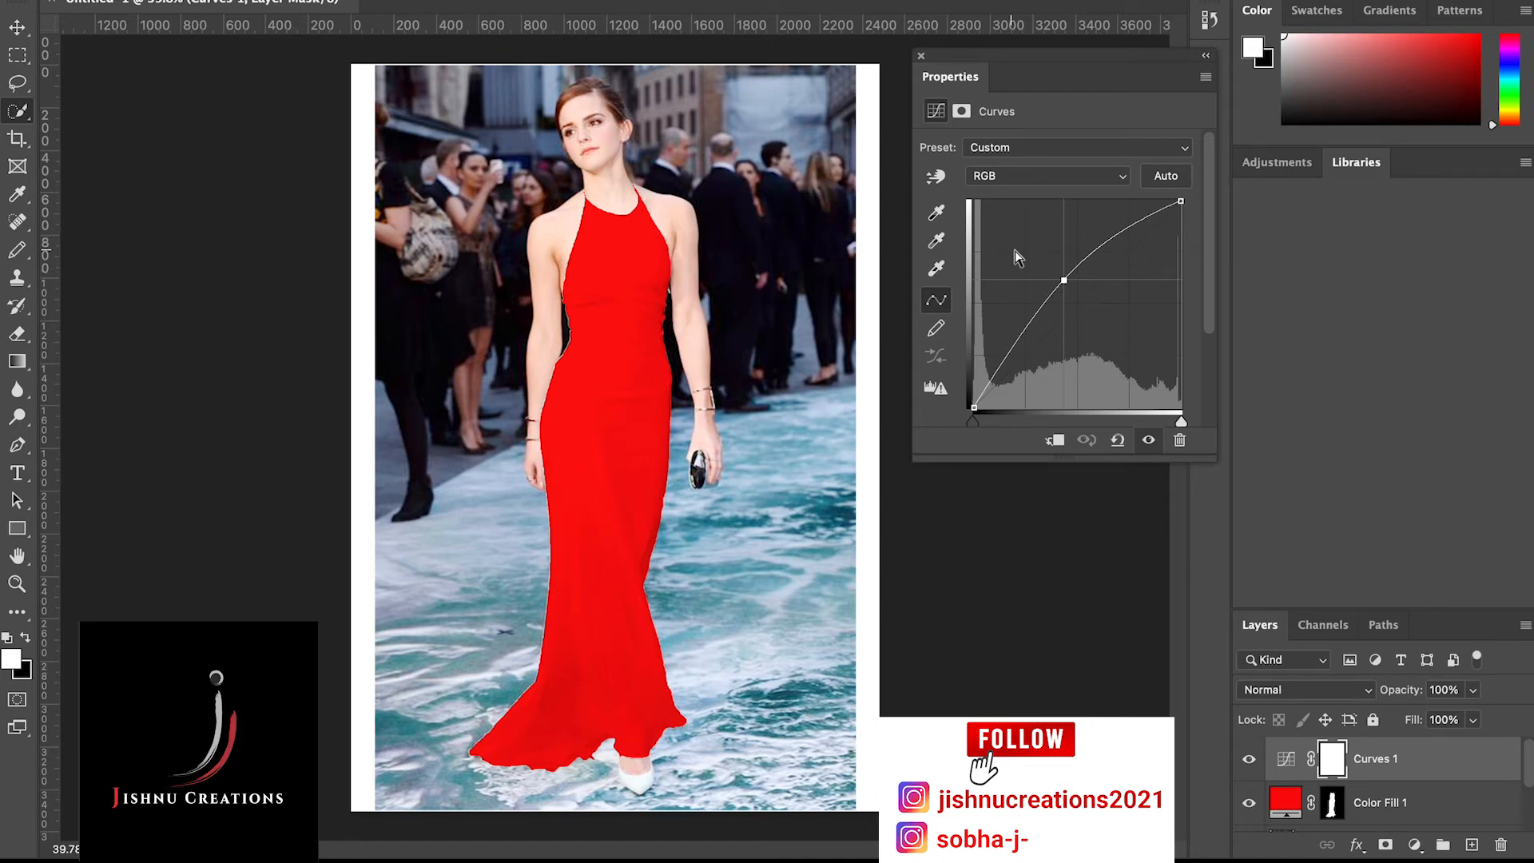
{"action": "mouse_move", "coordinate": [1064, 280]}
{"action": "left_mouse_down"}
{"action": "mouse_move", "coordinate": [1058, 263]}
{"action": "mouse_move", "coordinate": [1065, 317]}
{"action": "mouse_move", "coordinate": [1050, 297]}
{"action": "left_mouse_up"}
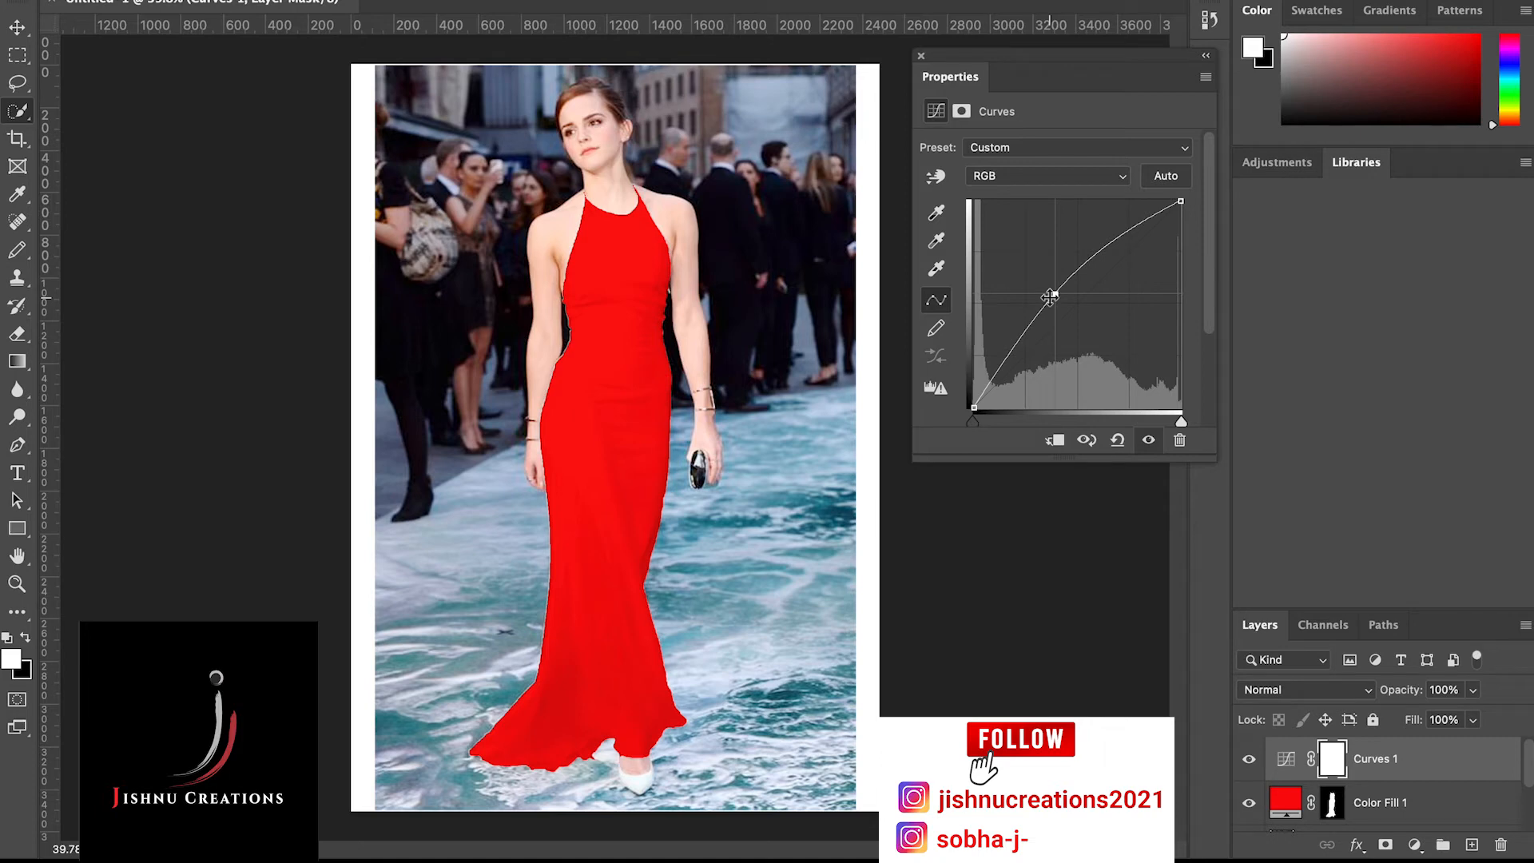
{"action": "left_click_drag", "start_coordinate": [1050, 297], "coordinate": [1067, 305]}
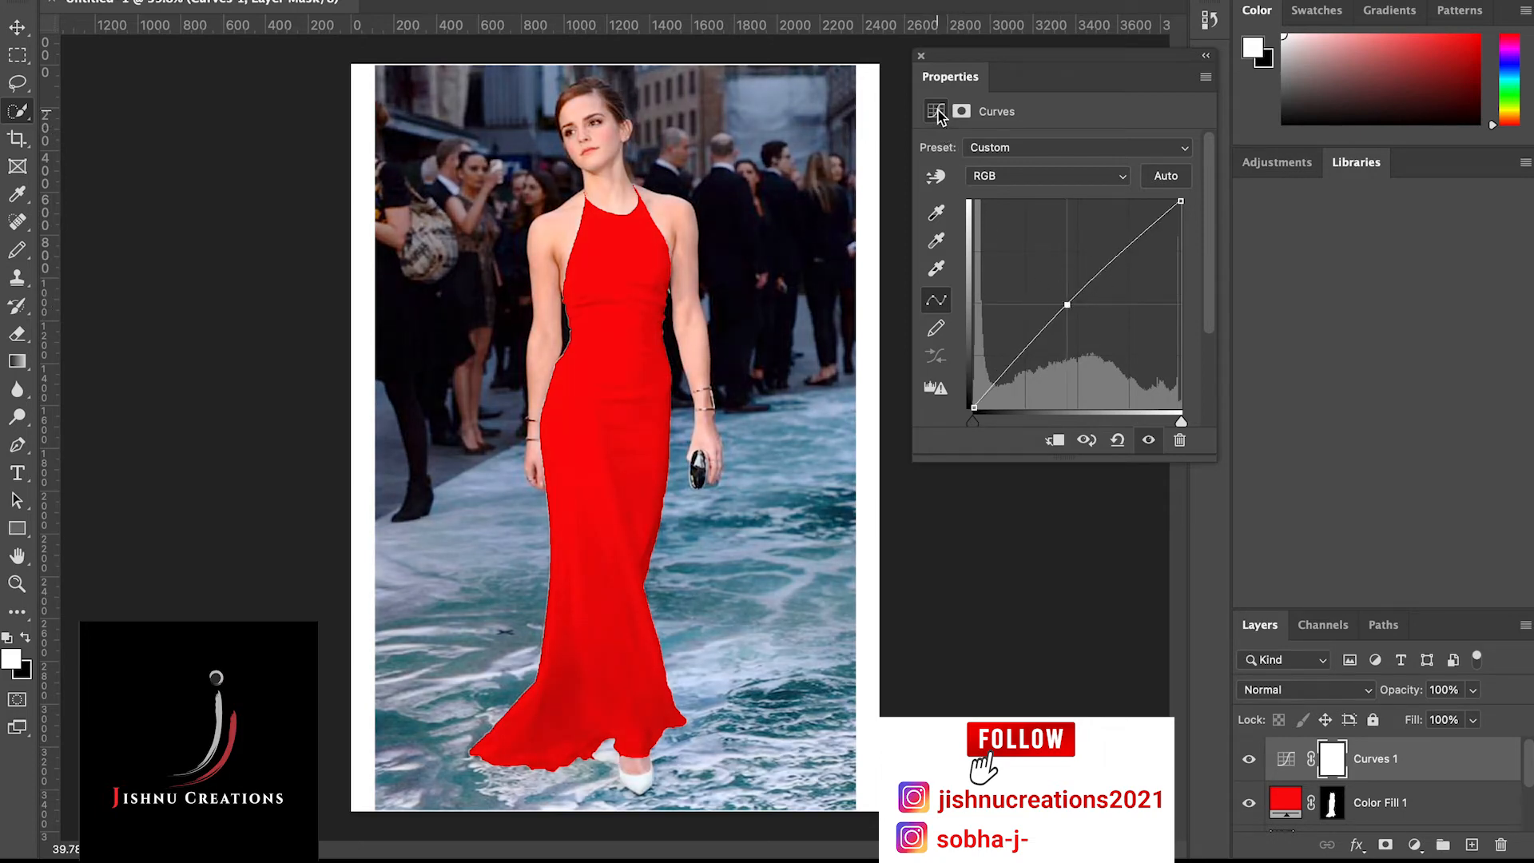
{"action": "left_click", "coordinate": [922, 56]}
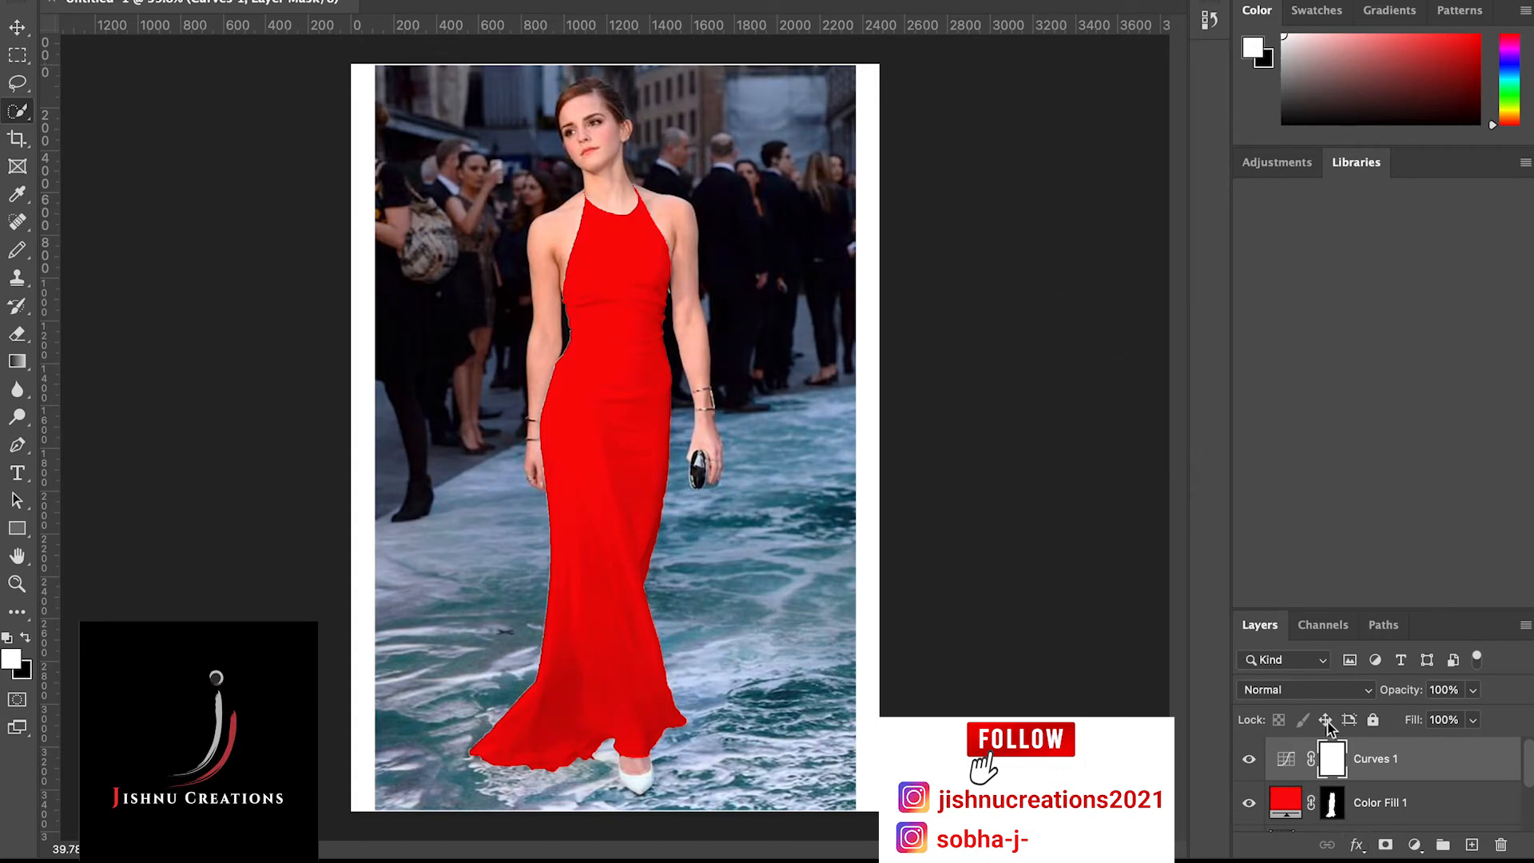
Close the Adjustments and Libraries panels to free space for the layer list
{"action": "scroll", "coordinate": [1331, 825], "scroll_direction": "down", "scroll_amount": 3}
{"action": "scroll", "coordinate": [1331, 823], "scroll_direction": "up", "scroll_amount": 3}
{"action": "scroll", "coordinate": [1332, 822], "scroll_direction": "down", "scroll_amount": 3}
{"action": "scroll", "coordinate": [1333, 822], "scroll_direction": "up", "scroll_amount": 3}
{"action": "left_click", "coordinate": [1364, 163]}
{"action": "left_click_drag", "start_coordinate": [1277, 154], "coordinate": [908, 128]}
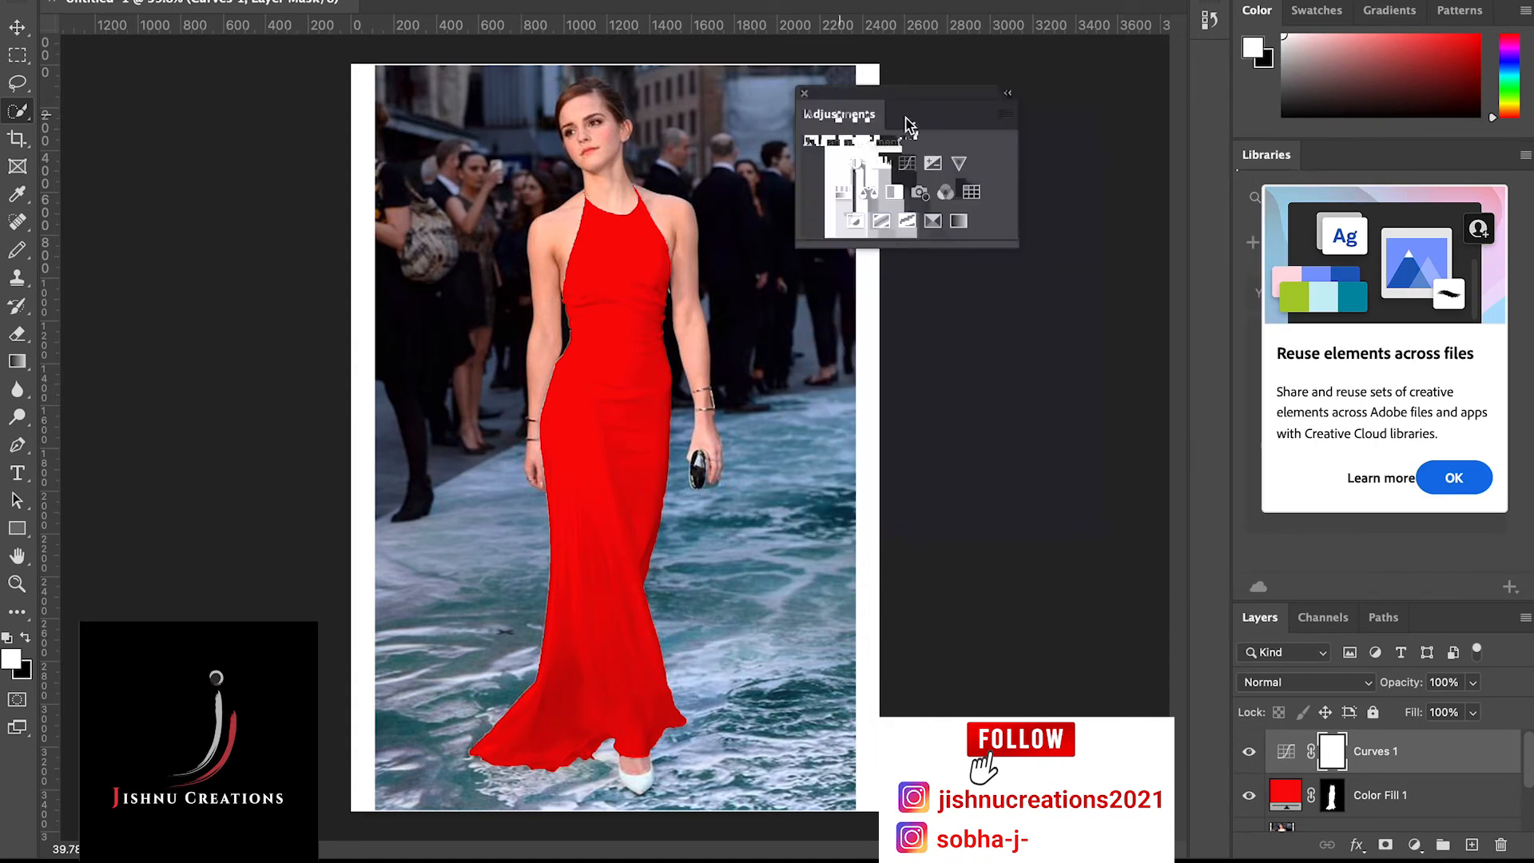
{"action": "left_click", "coordinate": [805, 93]}
{"action": "left_click_drag", "start_coordinate": [1276, 160], "coordinate": [858, 160]}
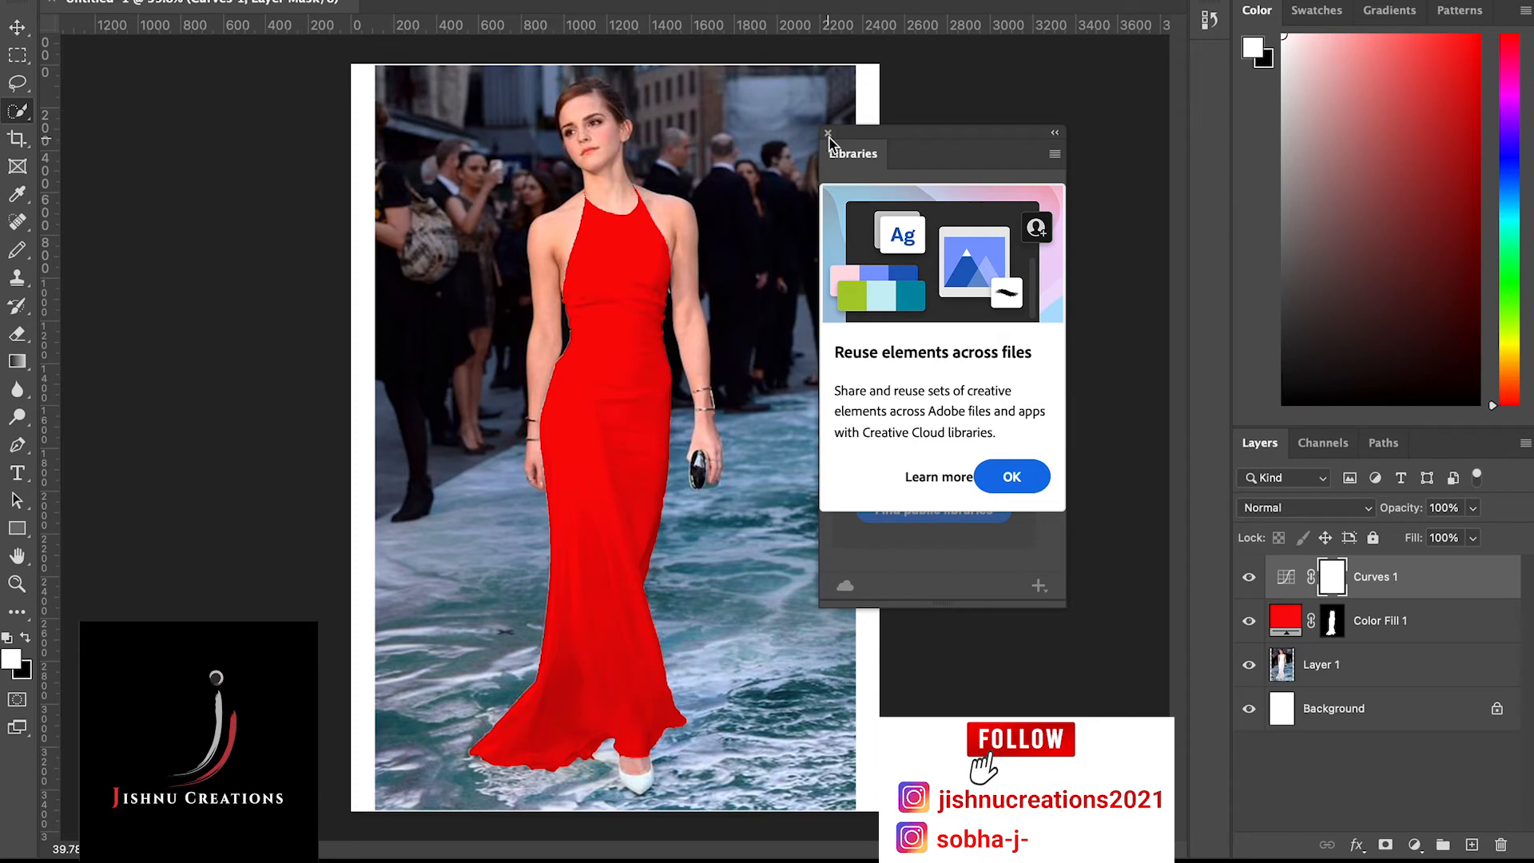
{"action": "left_click", "coordinate": [828, 133]}
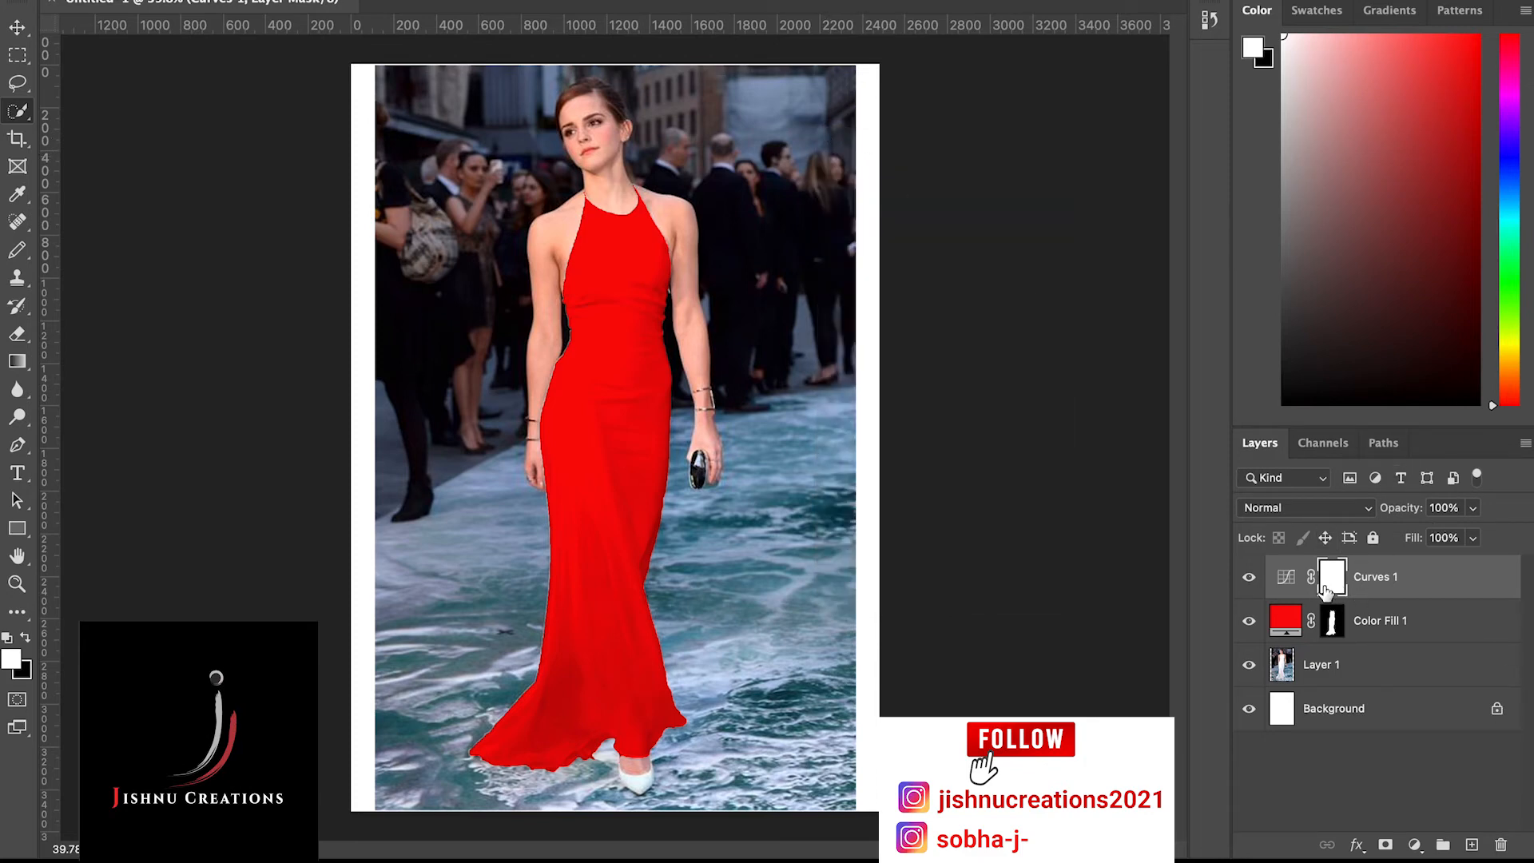
Group the Curves 1 and Color Fill 1 layers together
{"action": "left_click", "coordinate": [1292, 625]}
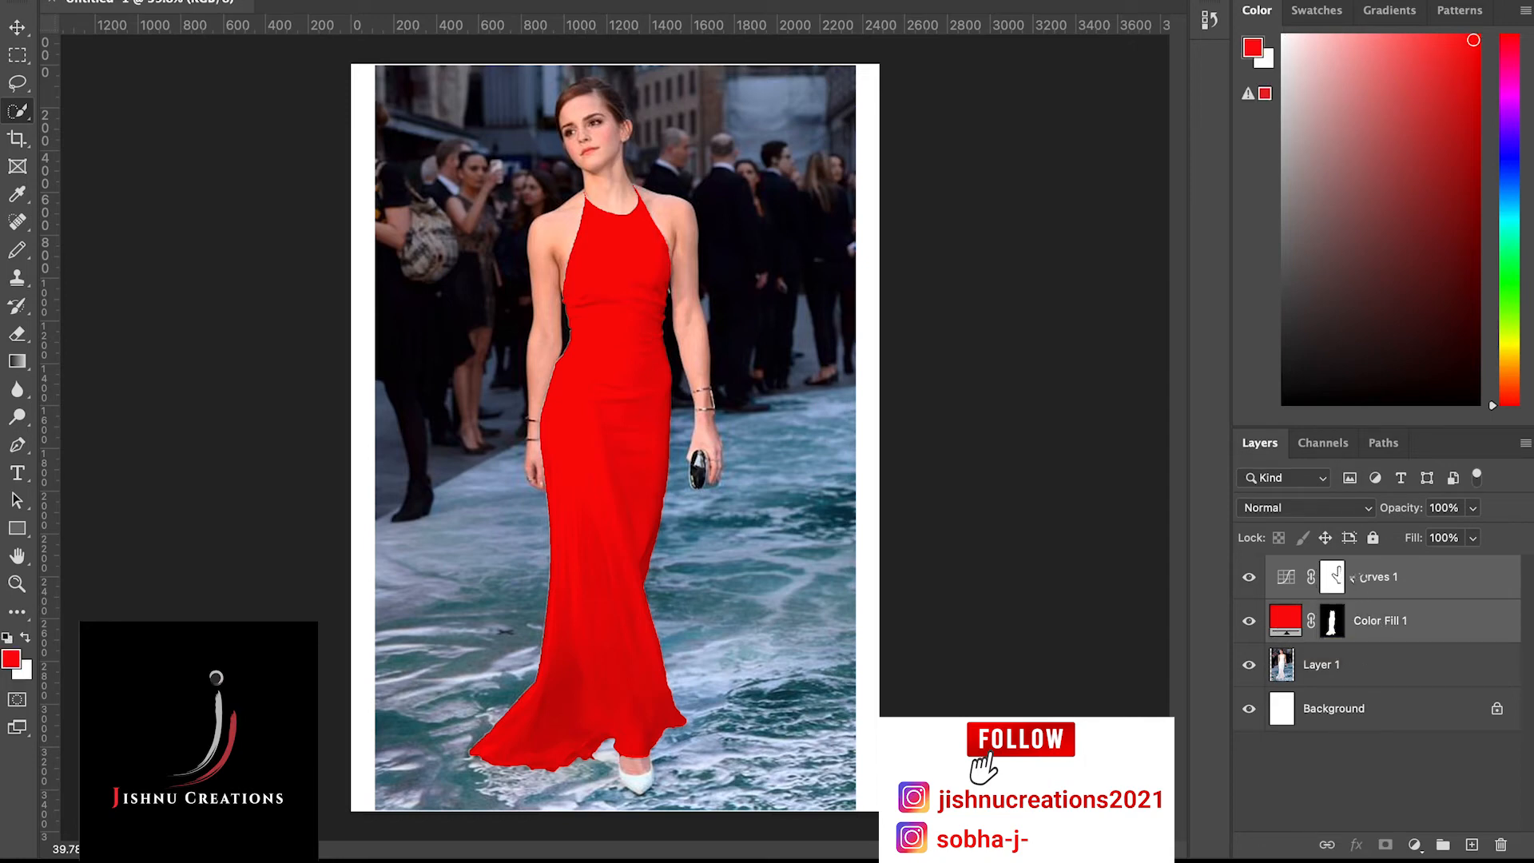
{"action": "left_click", "coordinate": [1342, 576]}
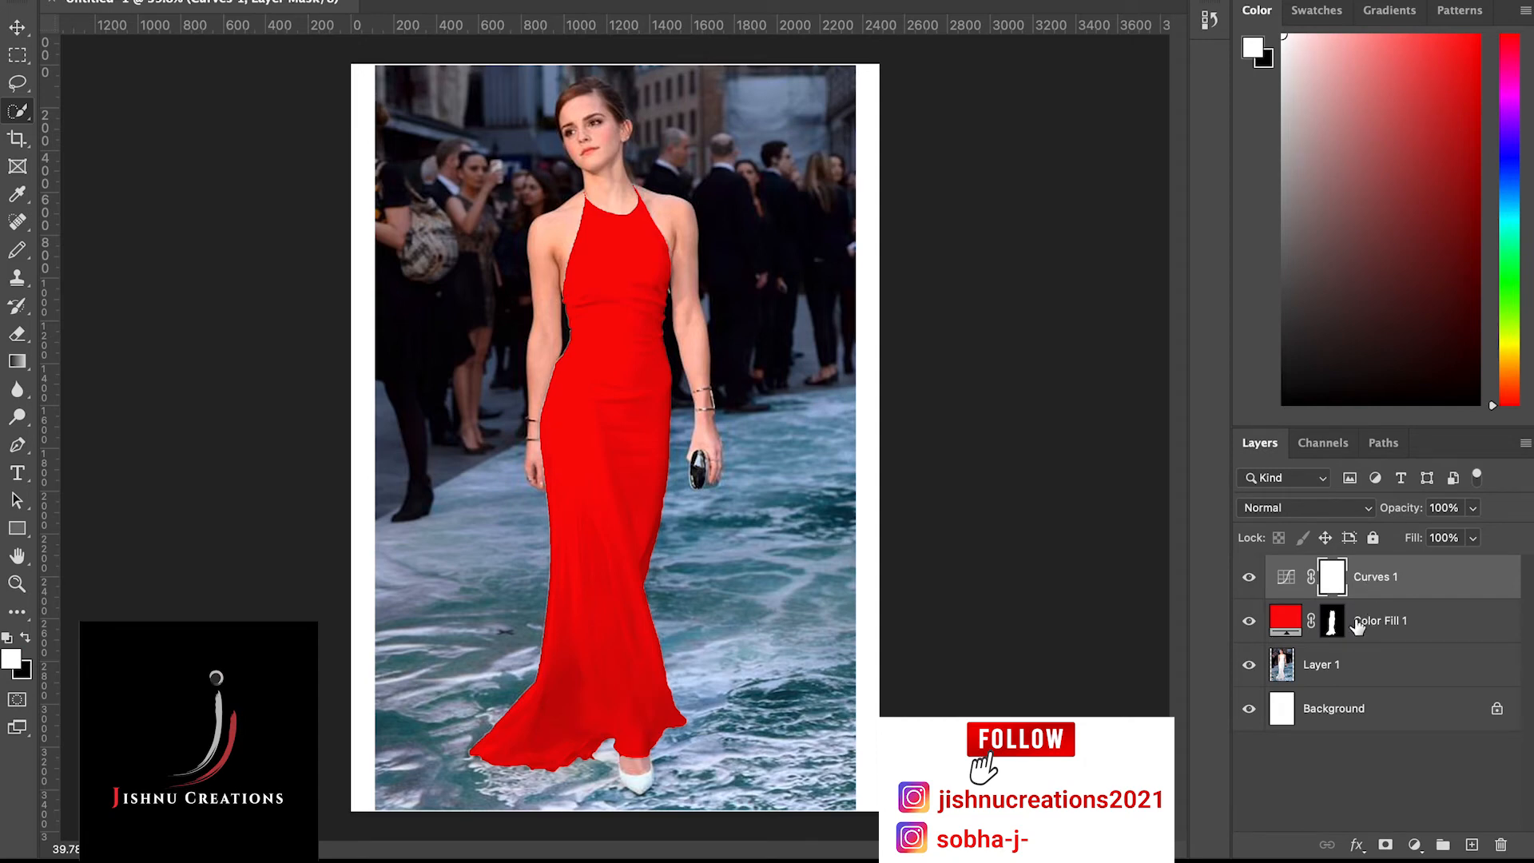
{"action": "left_click", "coordinate": [1357, 626]}
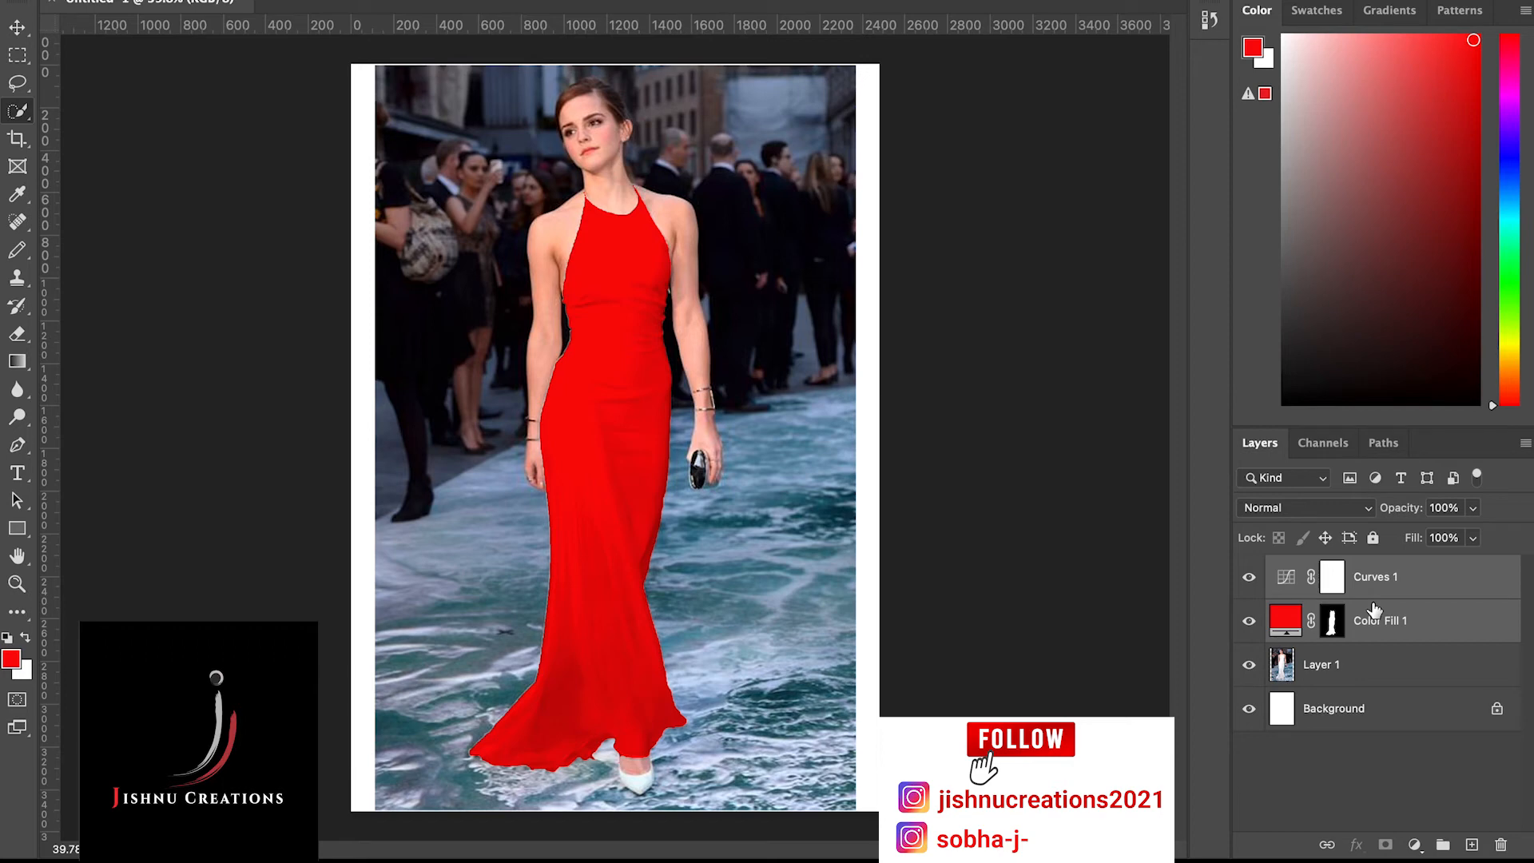
{"action": "key", "text": "ctrl+g"}
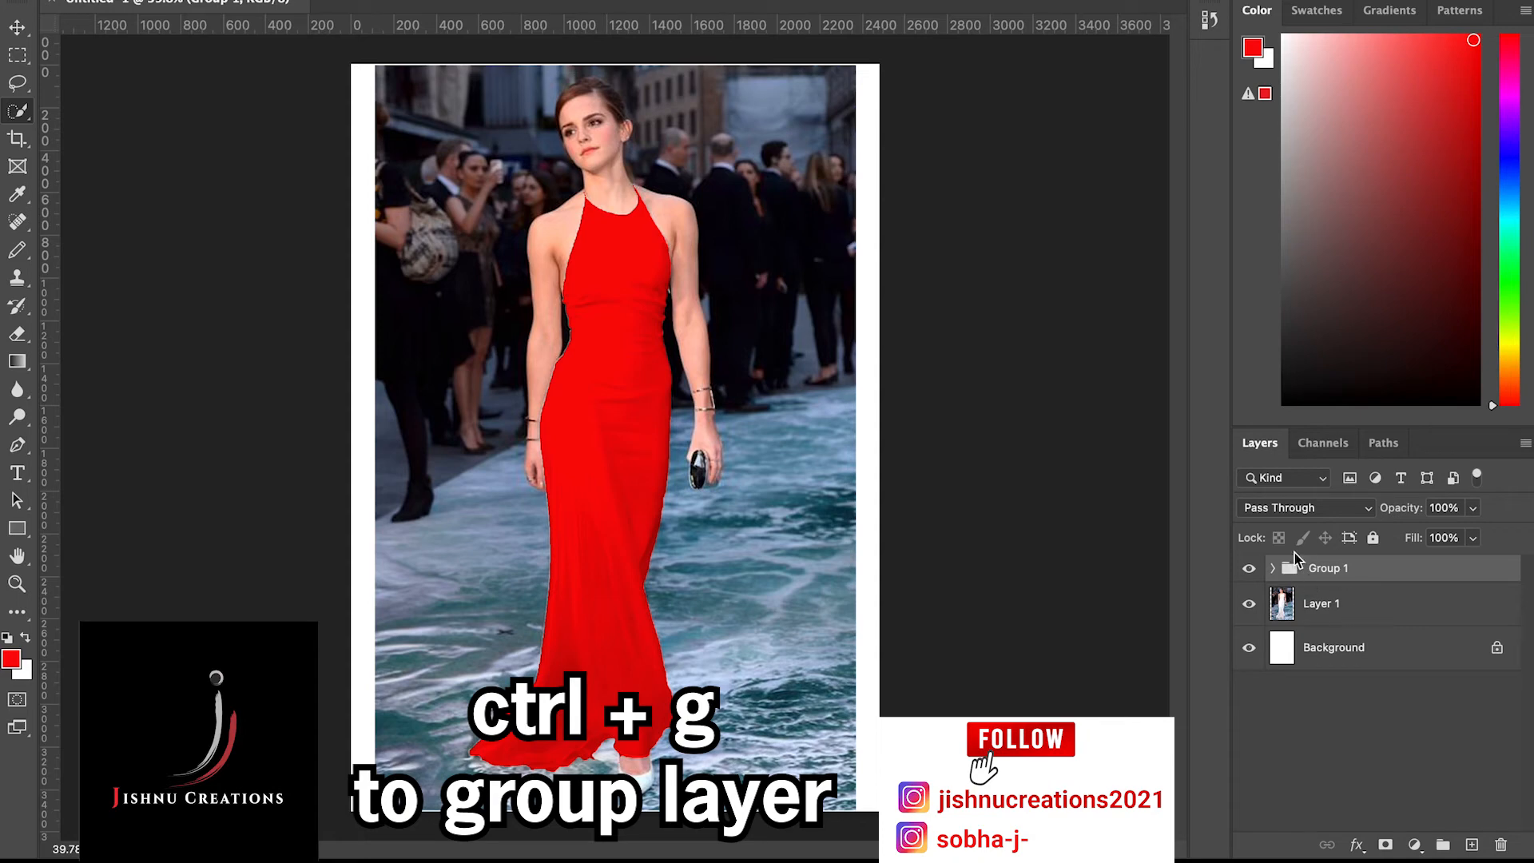
Expand the new group and move the dress-shaped mask from Color Fill 1 onto the group
{"action": "left_click", "coordinate": [1274, 568]}
{"action": "left_click", "coordinate": [1273, 569]}
{"action": "left_click", "coordinate": [1274, 568]}
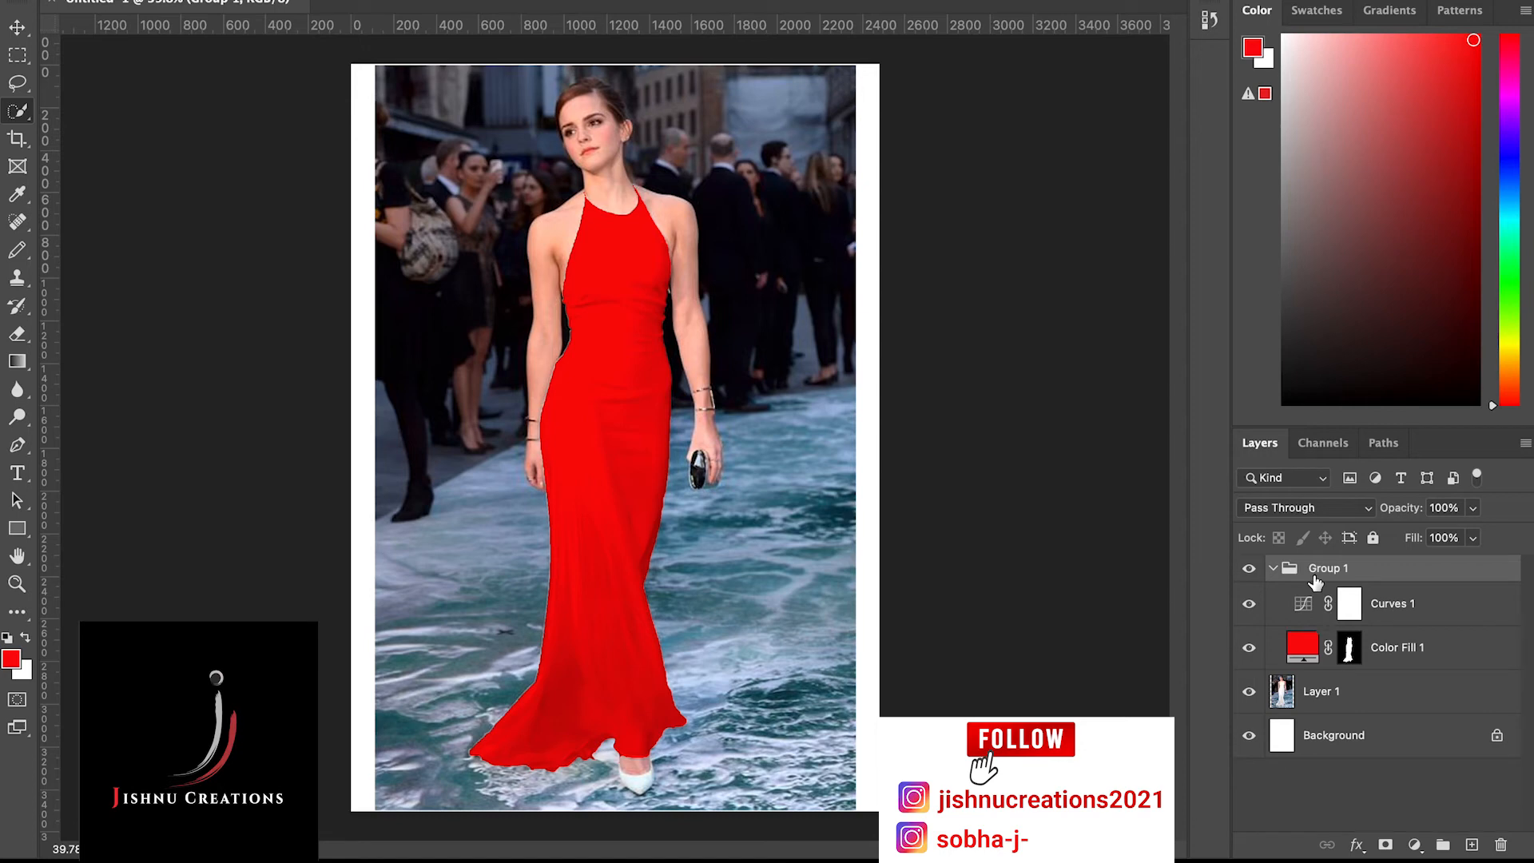
{"action": "left_click", "coordinate": [1350, 647]}
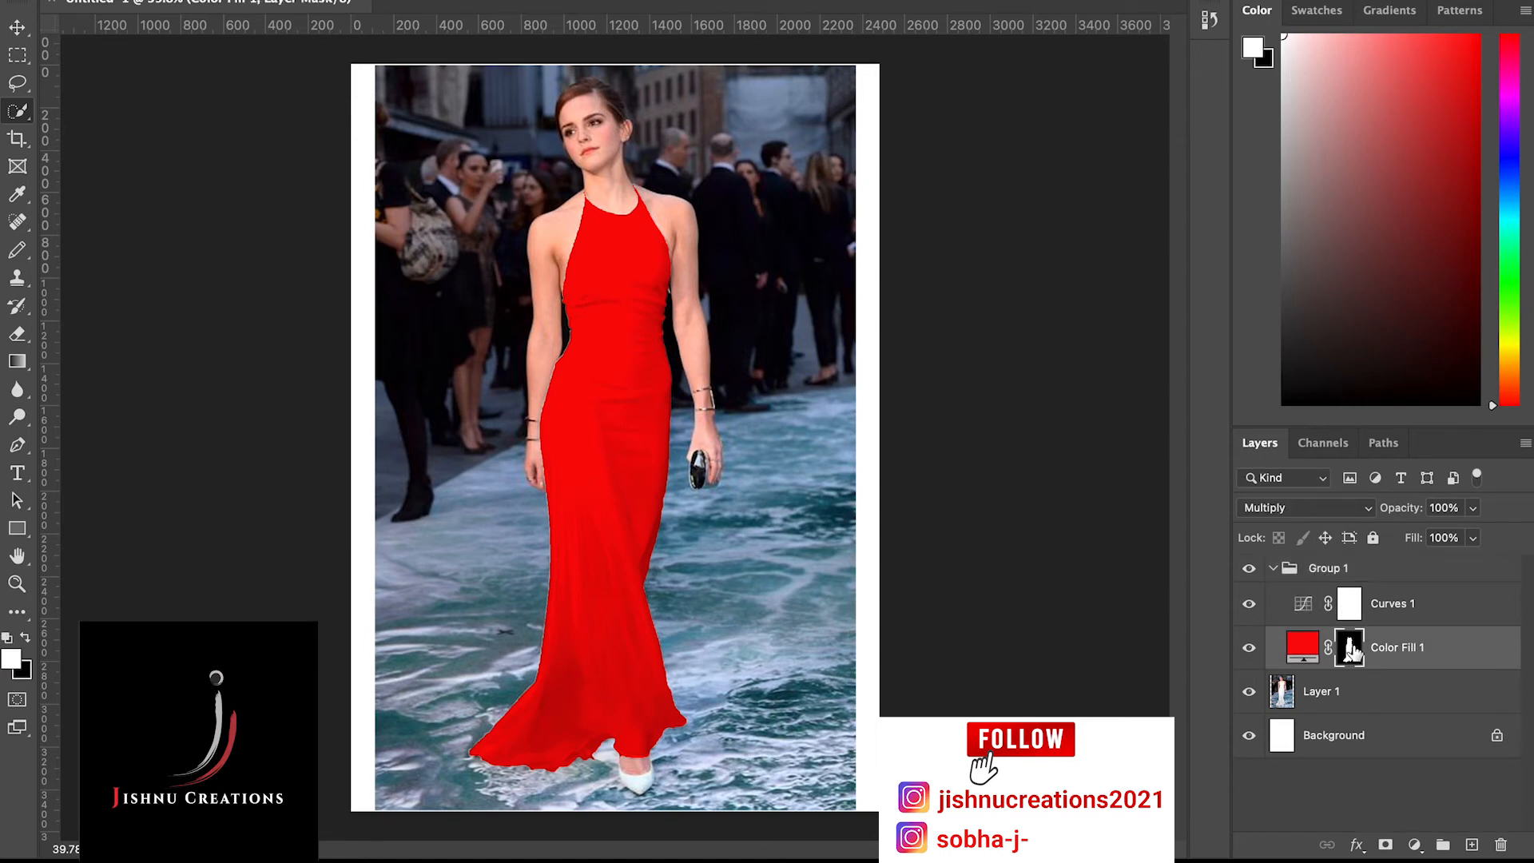
{"action": "left_click_drag", "start_coordinate": [1352, 652], "coordinate": [1368, 573]}
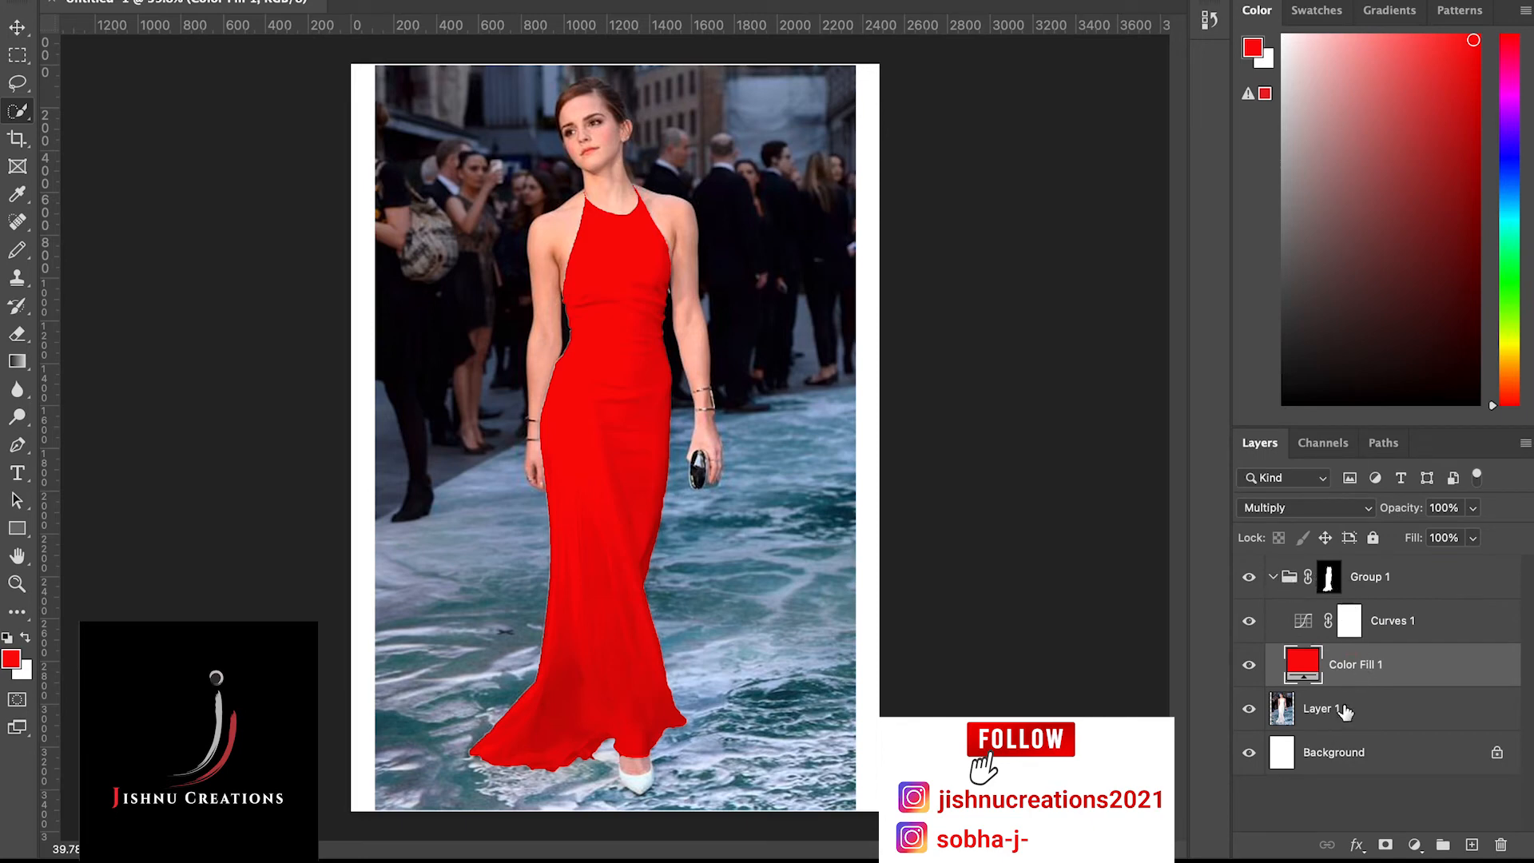
{"action": "left_click", "coordinate": [1274, 576]}
{"action": "left_click", "coordinate": [1274, 576]}
{"action": "left_click", "coordinate": [1273, 576]}
{"action": "left_click", "coordinate": [1274, 576]}
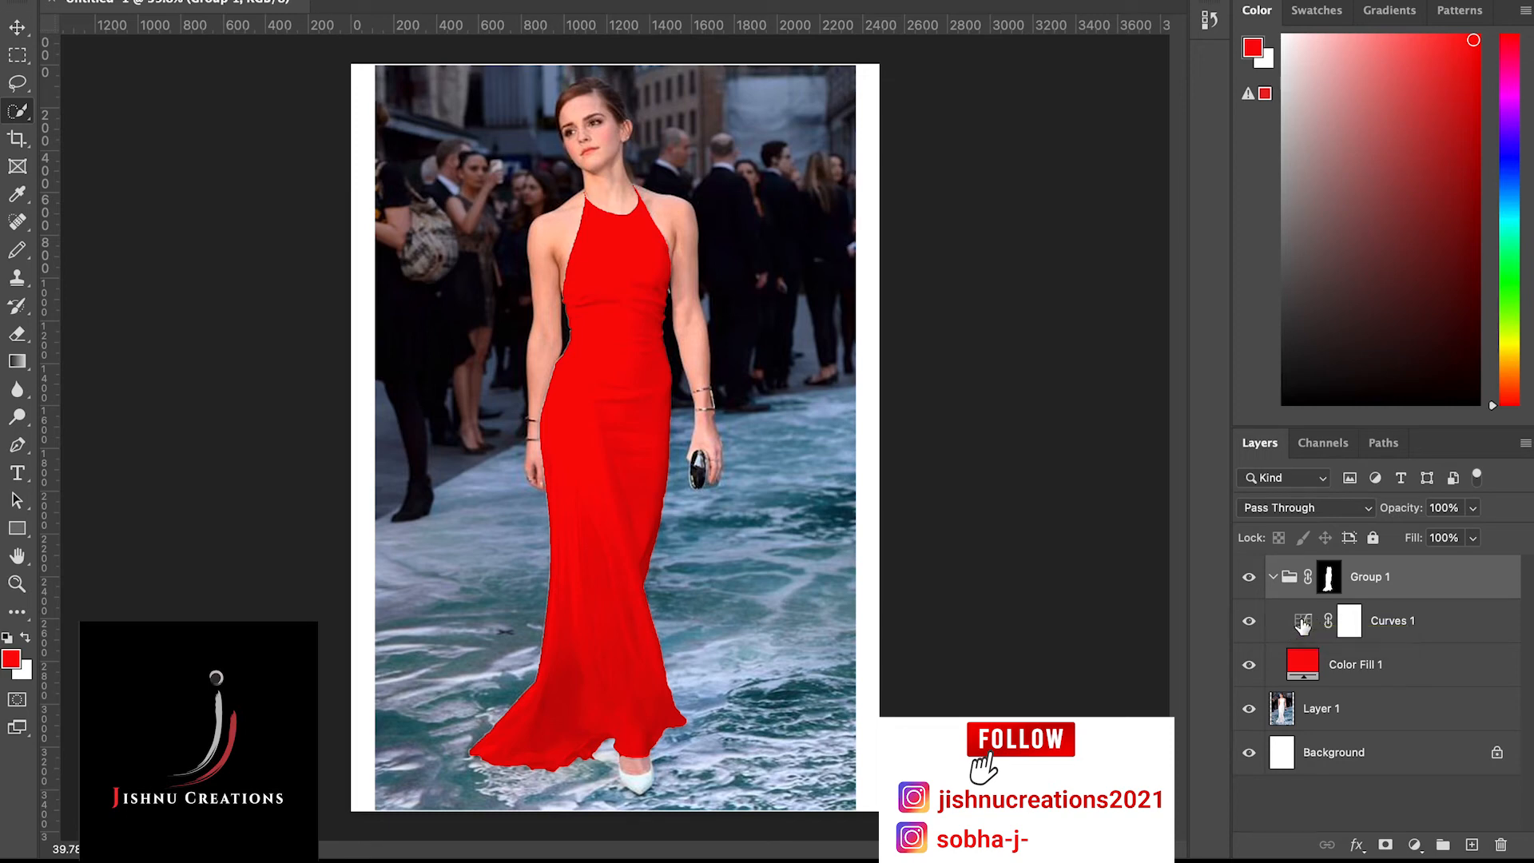
Pull the midtones of the Curves 1 layer's RGB curve down to darken the dress and strengthen its folds
{"action": "double_click", "coordinate": [1302, 622]}
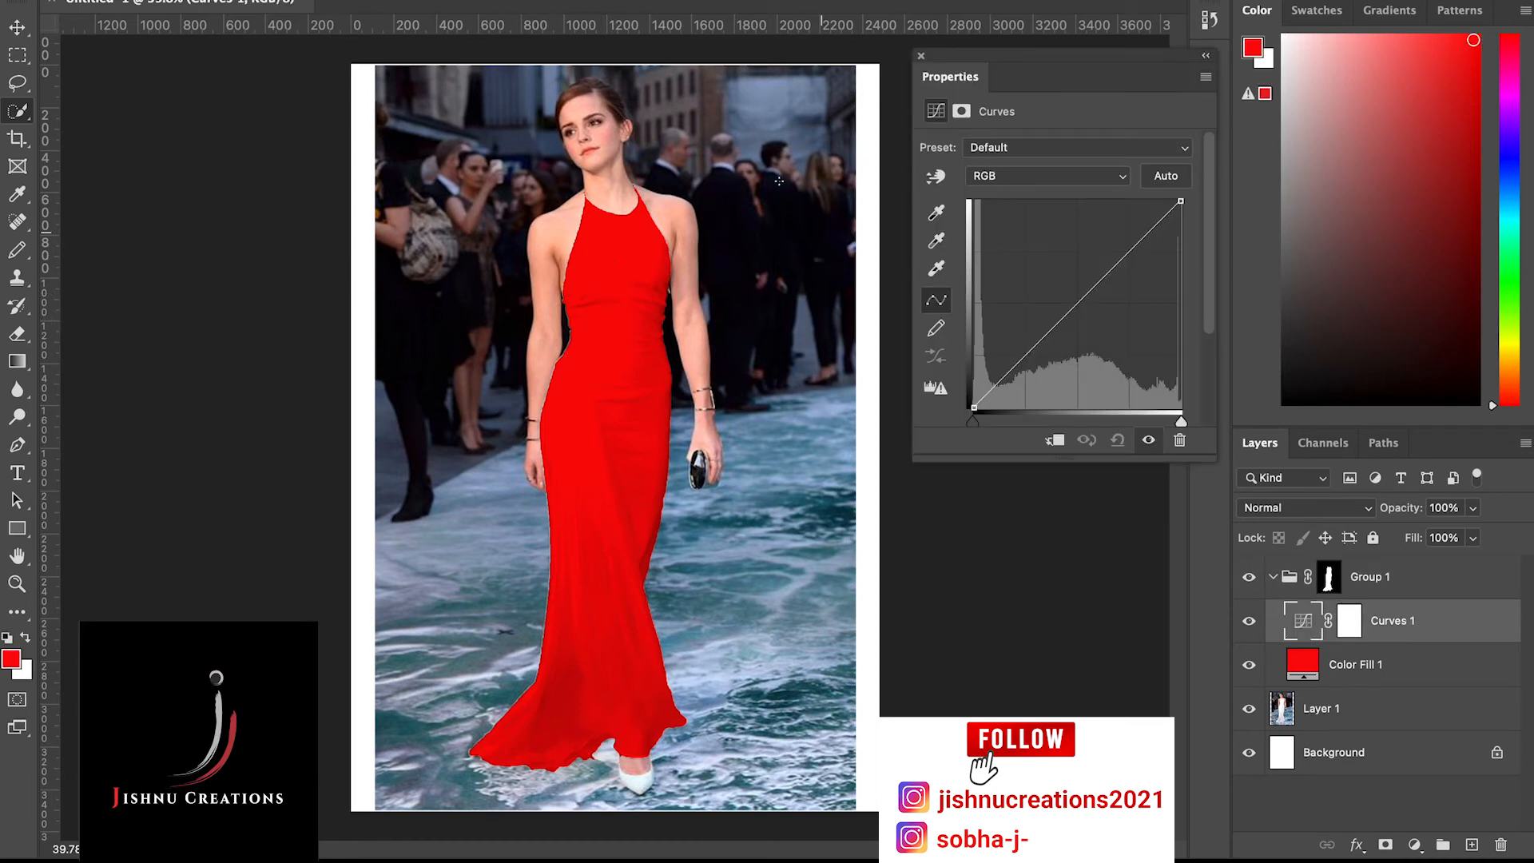
{"action": "left_click", "coordinate": [1061, 313]}
{"action": "mouse_move", "coordinate": [1061, 314]}
{"action": "left_mouse_down"}
{"action": "mouse_move", "coordinate": [1044, 291]}
{"action": "mouse_move", "coordinate": [1068, 340]}
{"action": "left_mouse_up"}
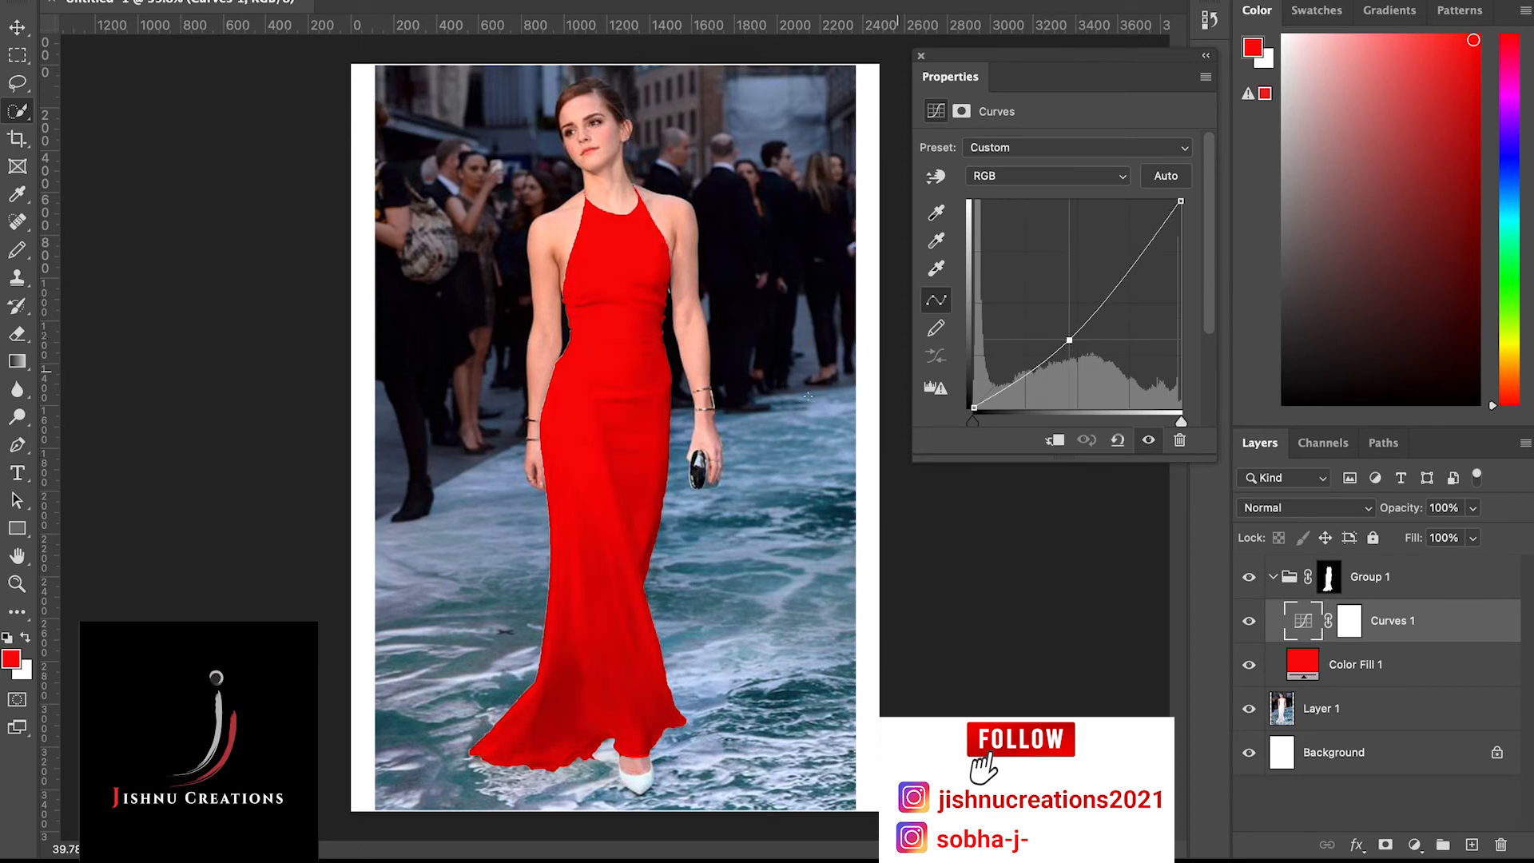
{"action": "scroll", "coordinate": [489, 421], "scroll_direction": "up", "scroll_amount": 5}
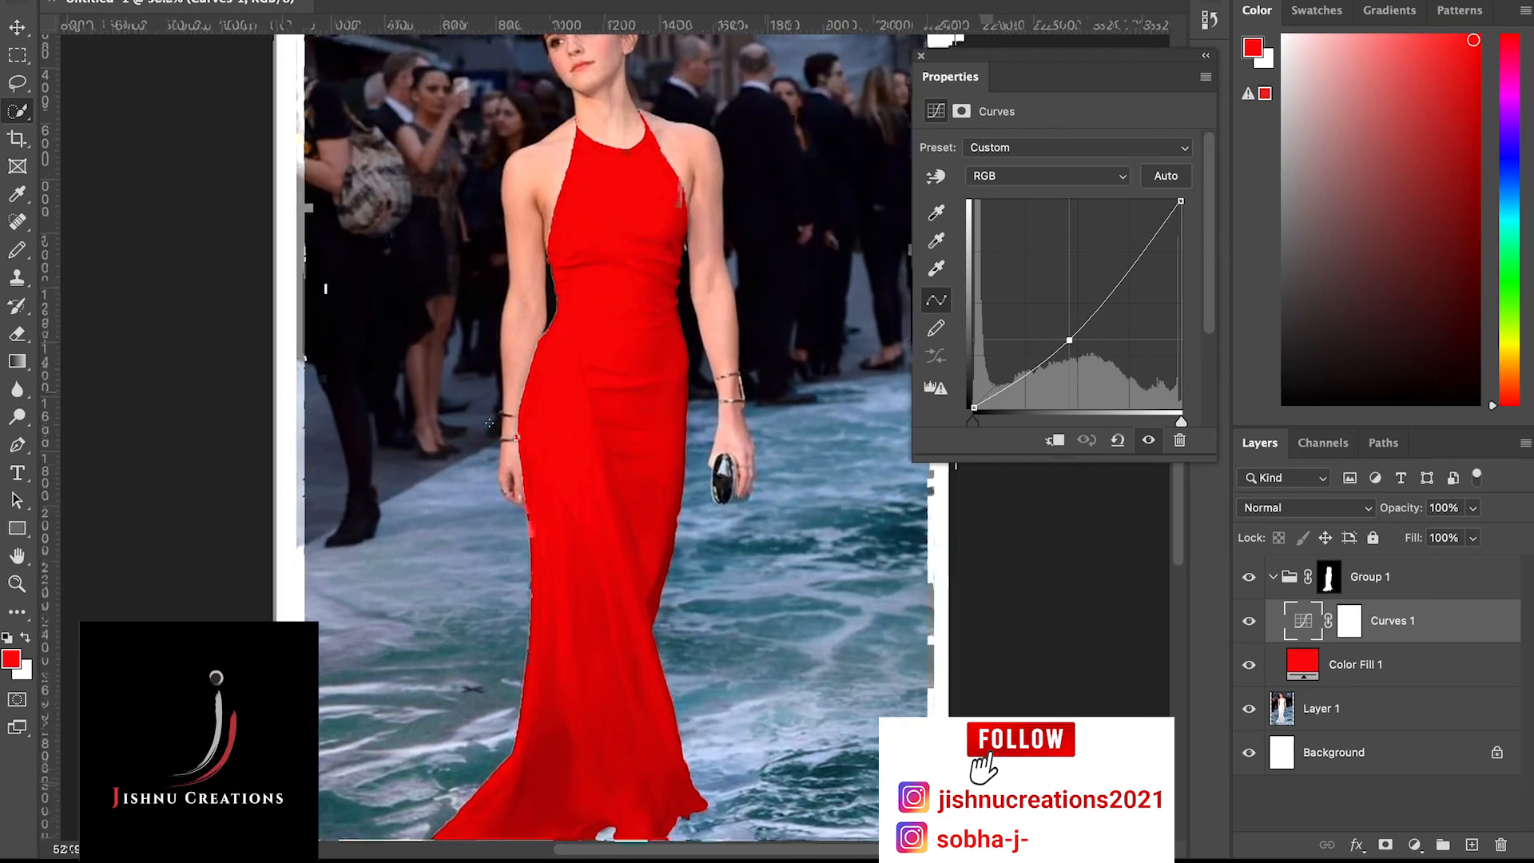
{"action": "scroll", "coordinate": [510, 437], "scroll_direction": "up", "scroll_amount": 3}
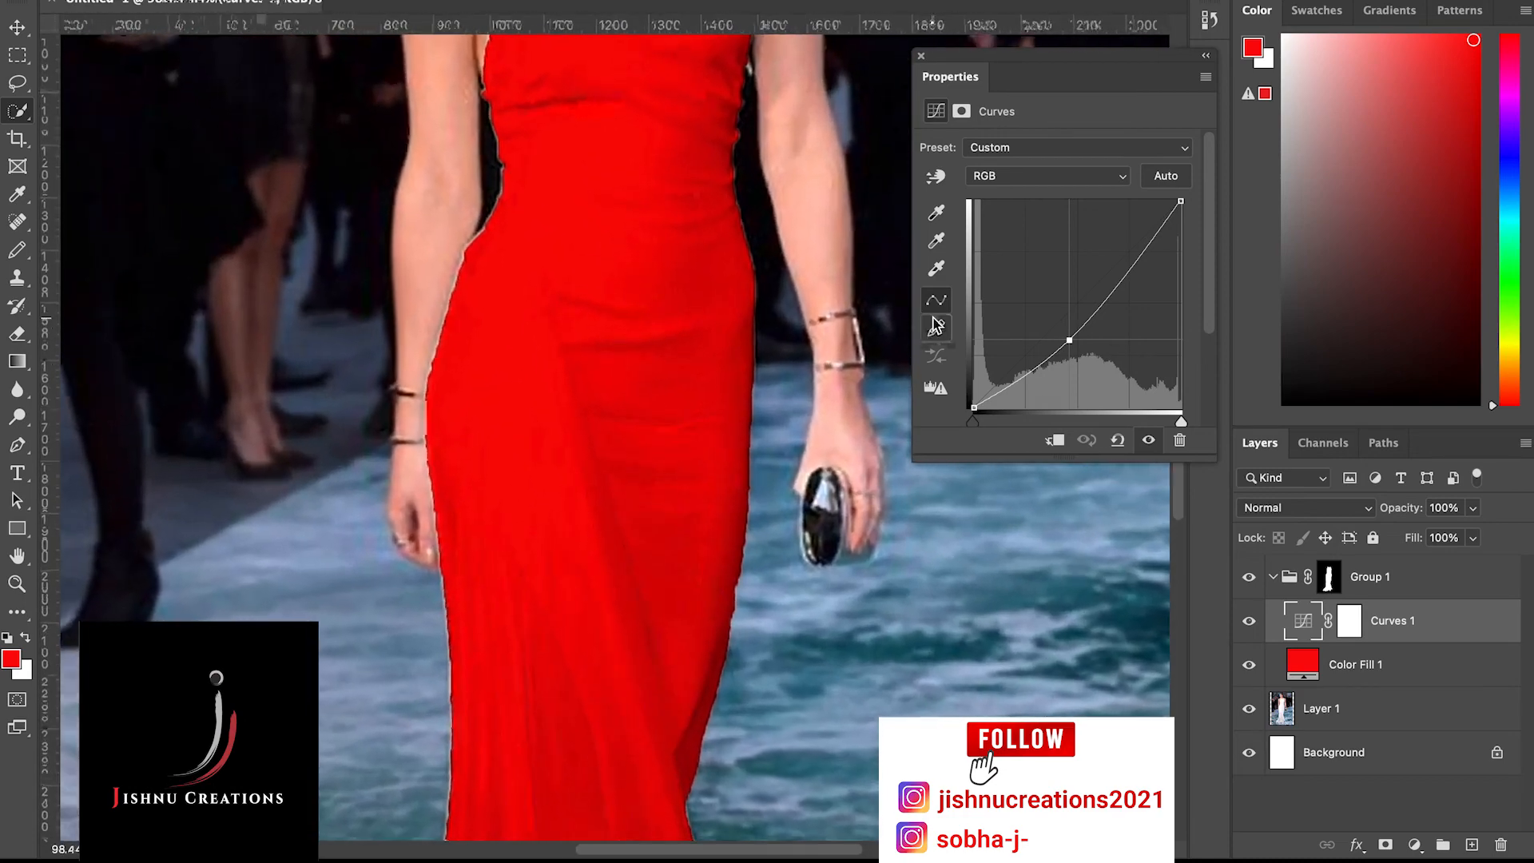
{"action": "scroll", "coordinate": [619, 297], "scroll_direction": "up", "scroll_amount": 5}
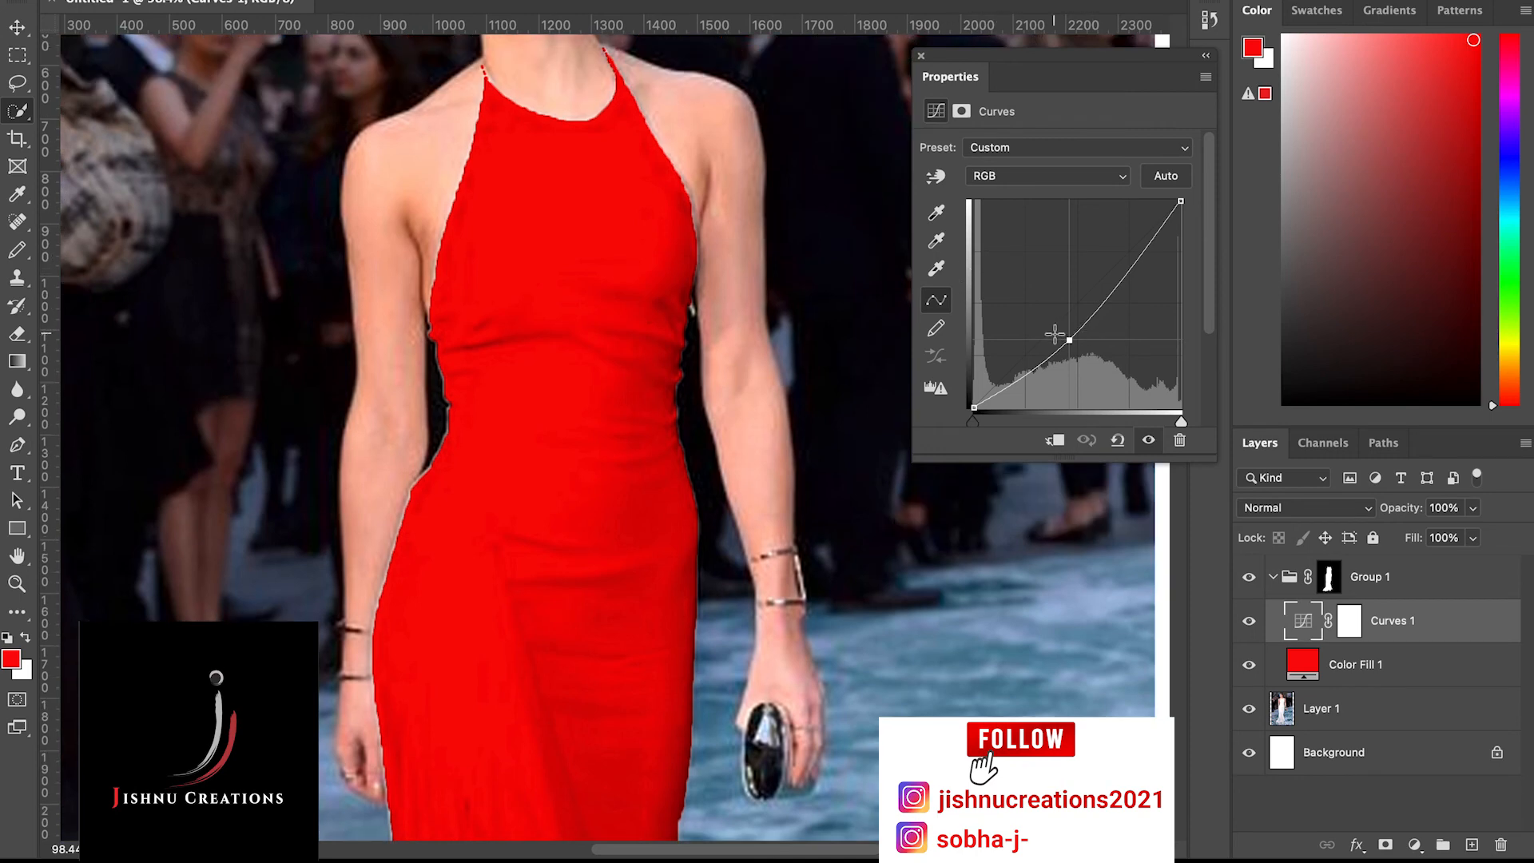
{"action": "mouse_move", "coordinate": [1071, 334]}
{"action": "left_mouse_down"}
{"action": "mouse_move", "coordinate": [1029, 264]}
{"action": "mouse_move", "coordinate": [1094, 345]}
{"action": "left_mouse_up"}
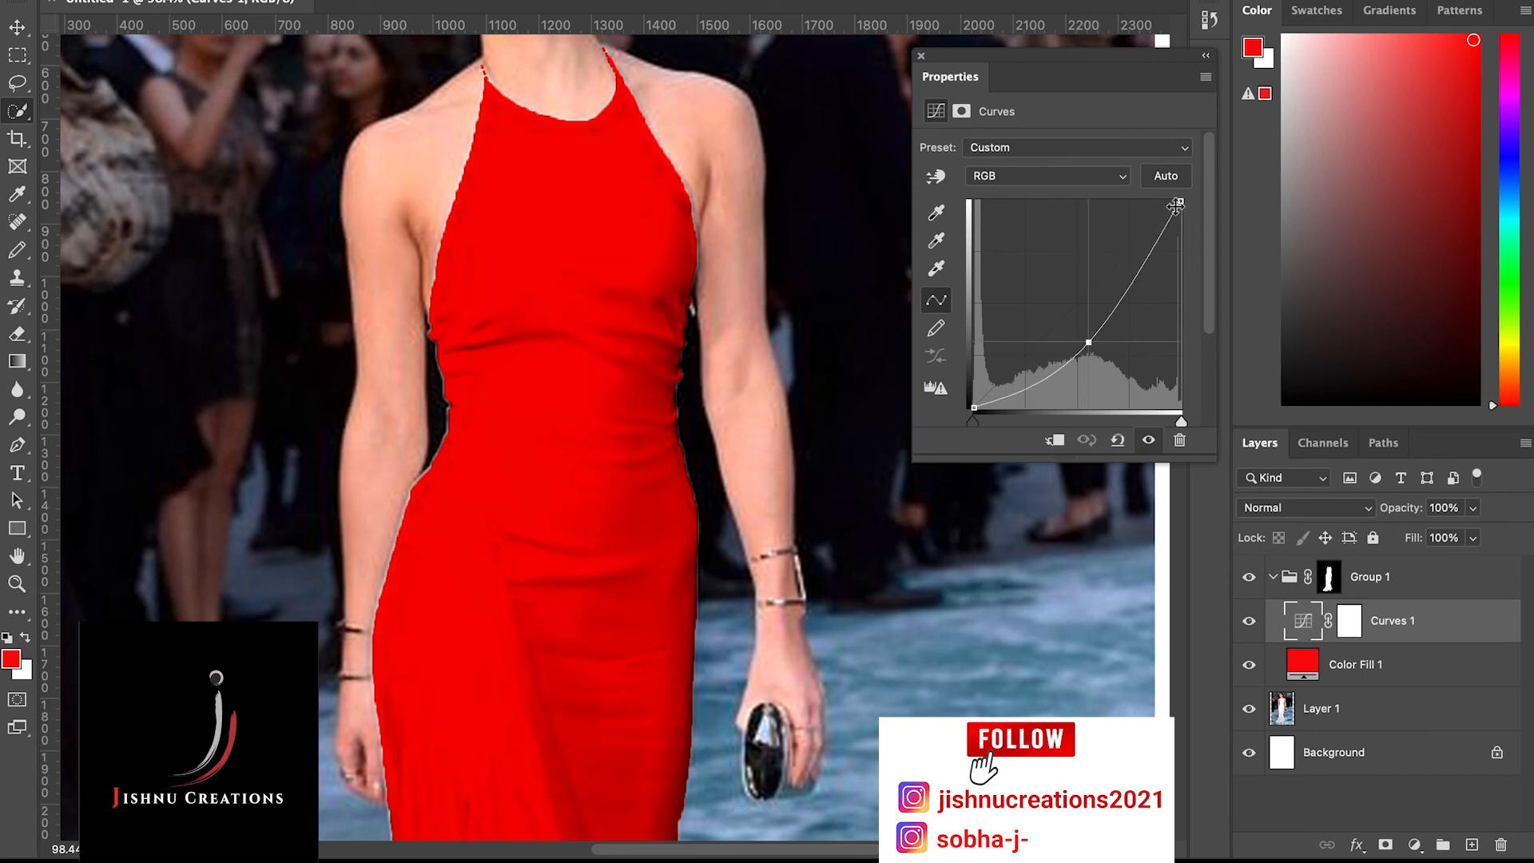
Lower the white point of the Curves 1 RGB curve, nudge its black point inward and pull the midtones further down to deepen the red
{"action": "left_click_drag", "start_coordinate": [1178, 203], "coordinate": [1180, 257]}
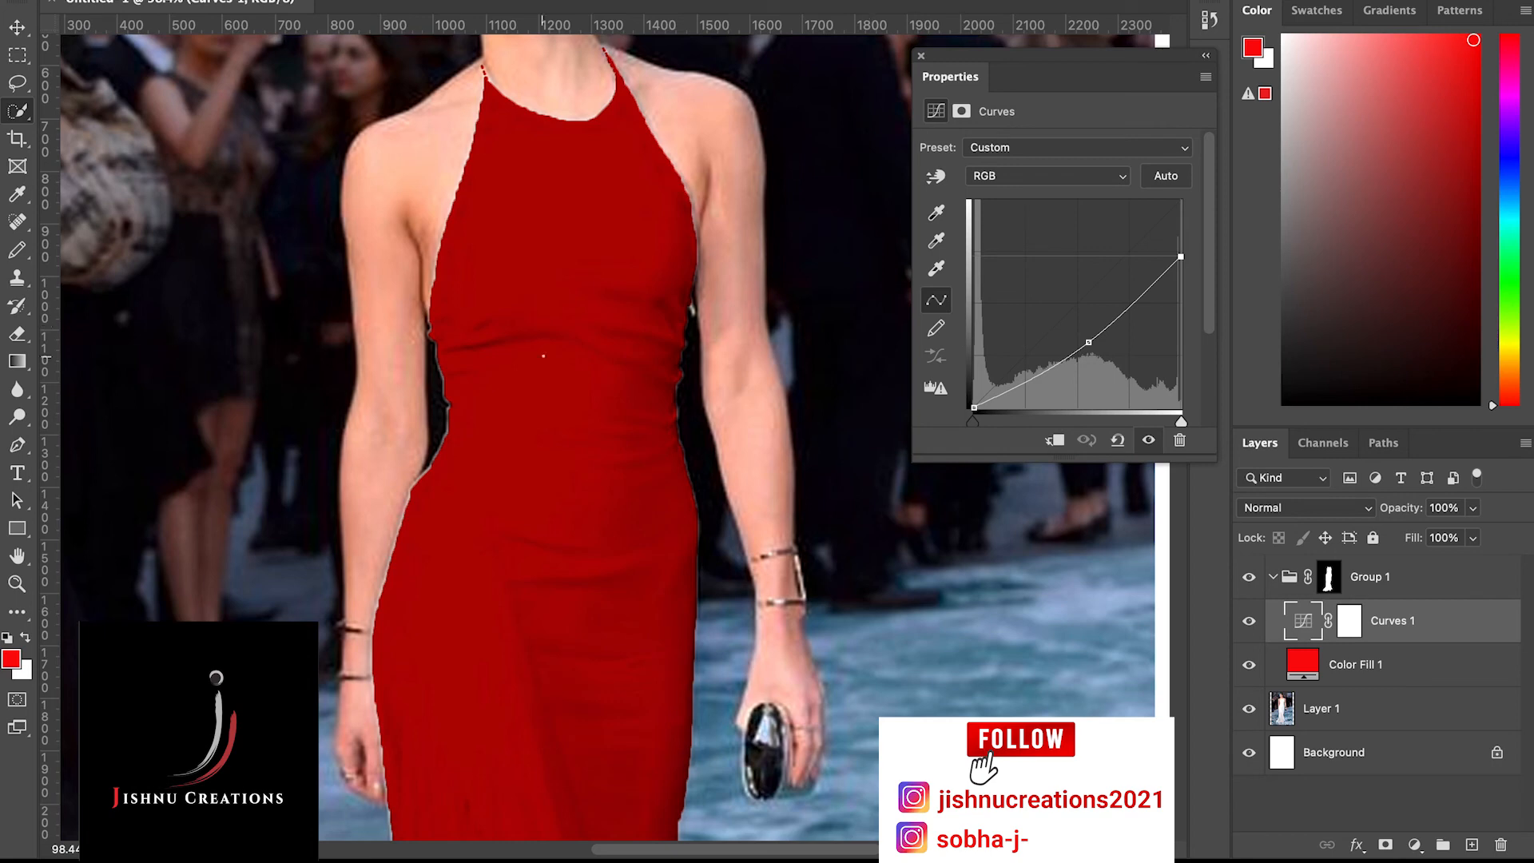
{"action": "scroll", "coordinate": [543, 356], "scroll_direction": "down", "scroll_amount": 5}
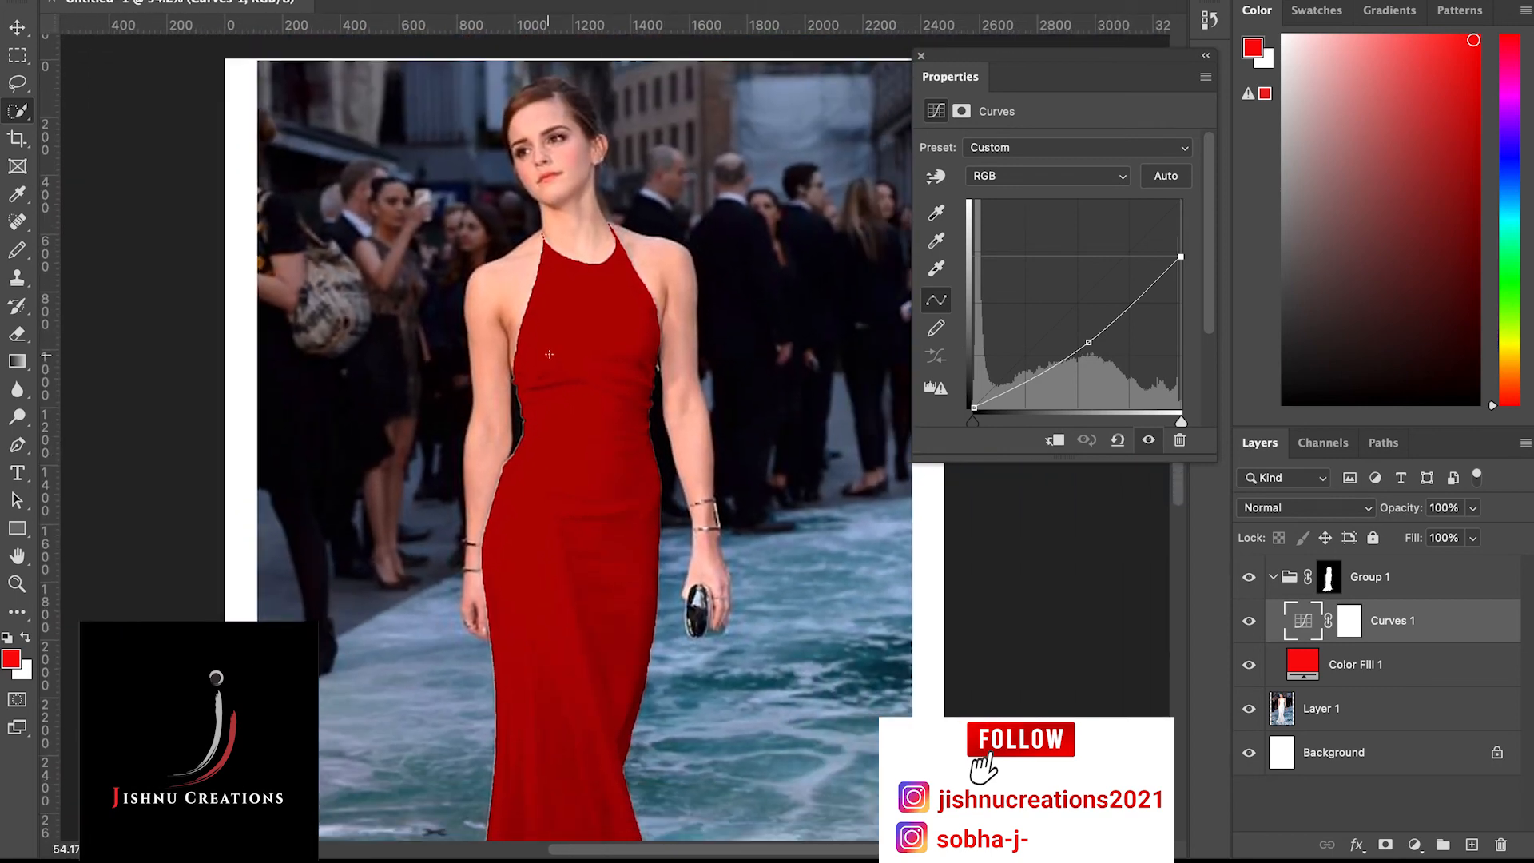
{"action": "mouse_move", "coordinate": [974, 407]}
{"action": "left_mouse_down"}
{"action": "mouse_move", "coordinate": [1032, 411]}
{"action": "mouse_move", "coordinate": [965, 365]}
{"action": "mouse_move", "coordinate": [1002, 409]}
{"action": "mouse_move", "coordinate": [983, 429]}
{"action": "left_mouse_up"}
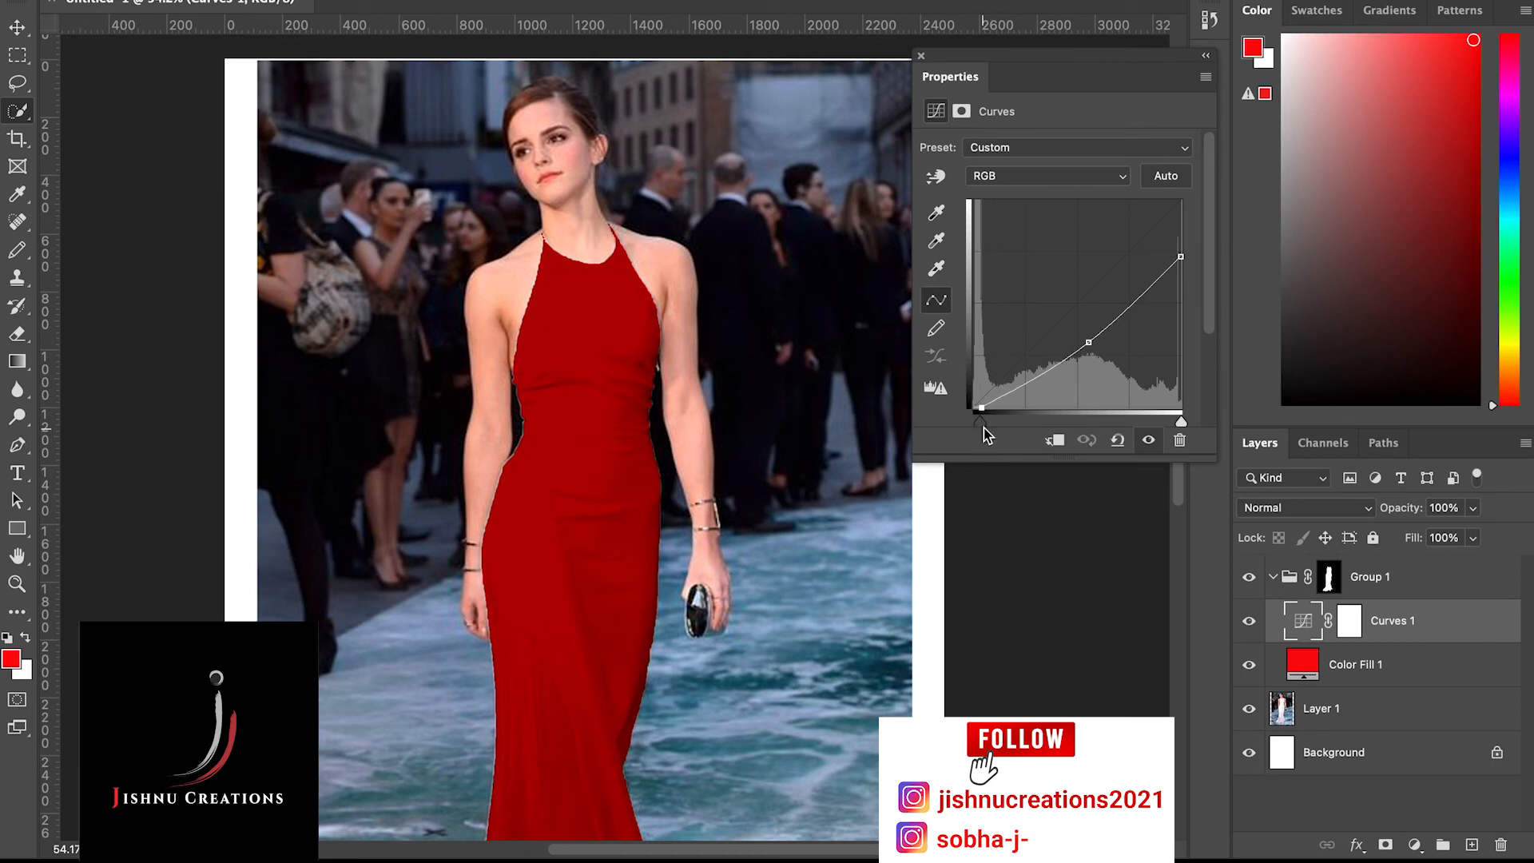
{"action": "left_click_drag", "start_coordinate": [1088, 343], "coordinate": [1100, 377]}
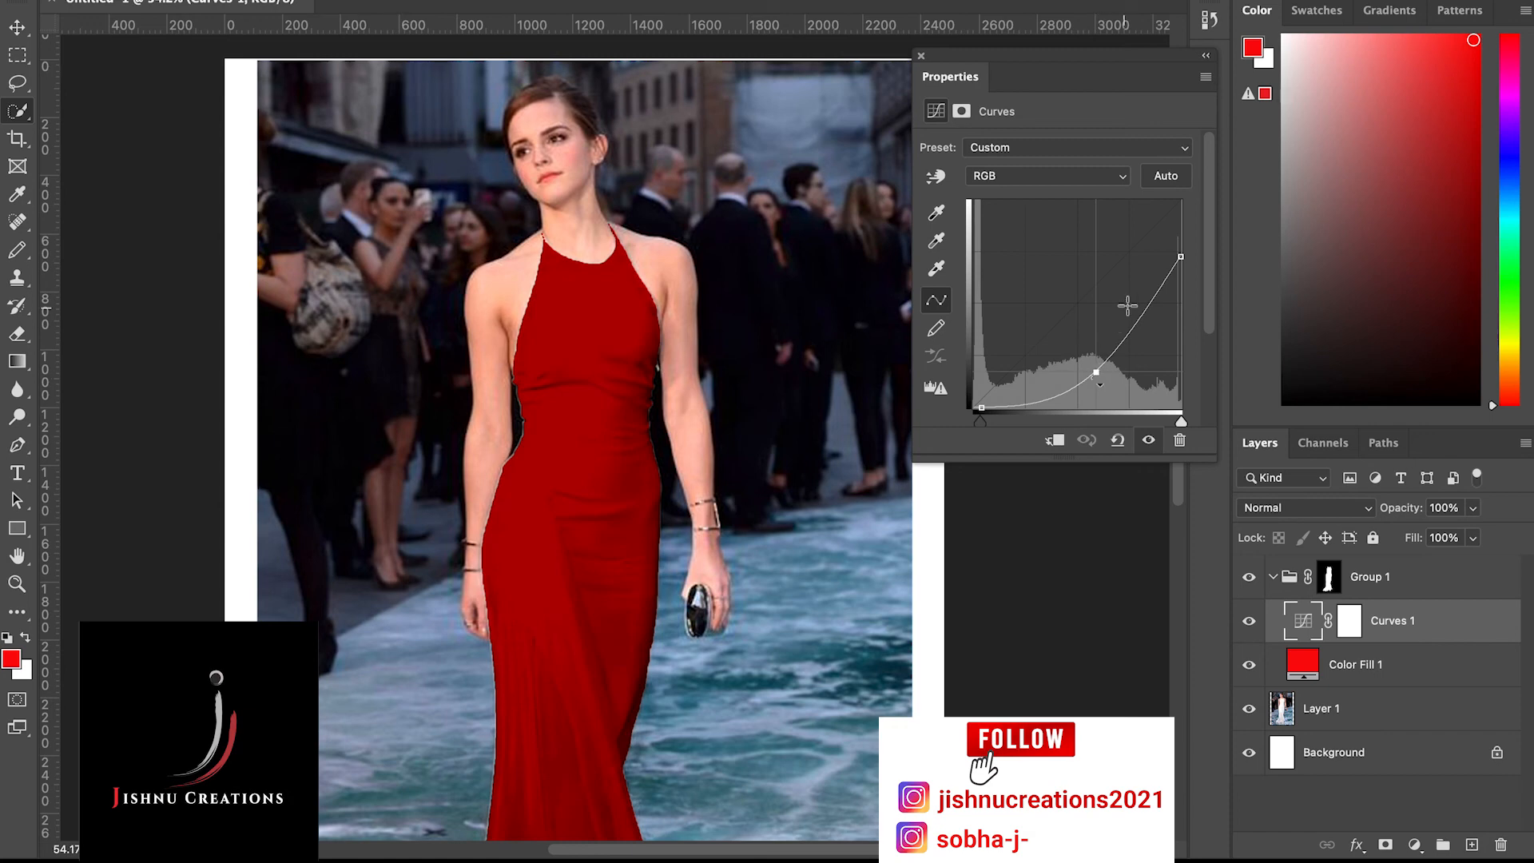
{"action": "mouse_move", "coordinate": [1175, 260]}
{"action": "left_mouse_down"}
{"action": "mouse_move", "coordinate": [1173, 280]}
{"action": "mouse_move", "coordinate": [1181, 256]}
{"action": "left_mouse_up"}
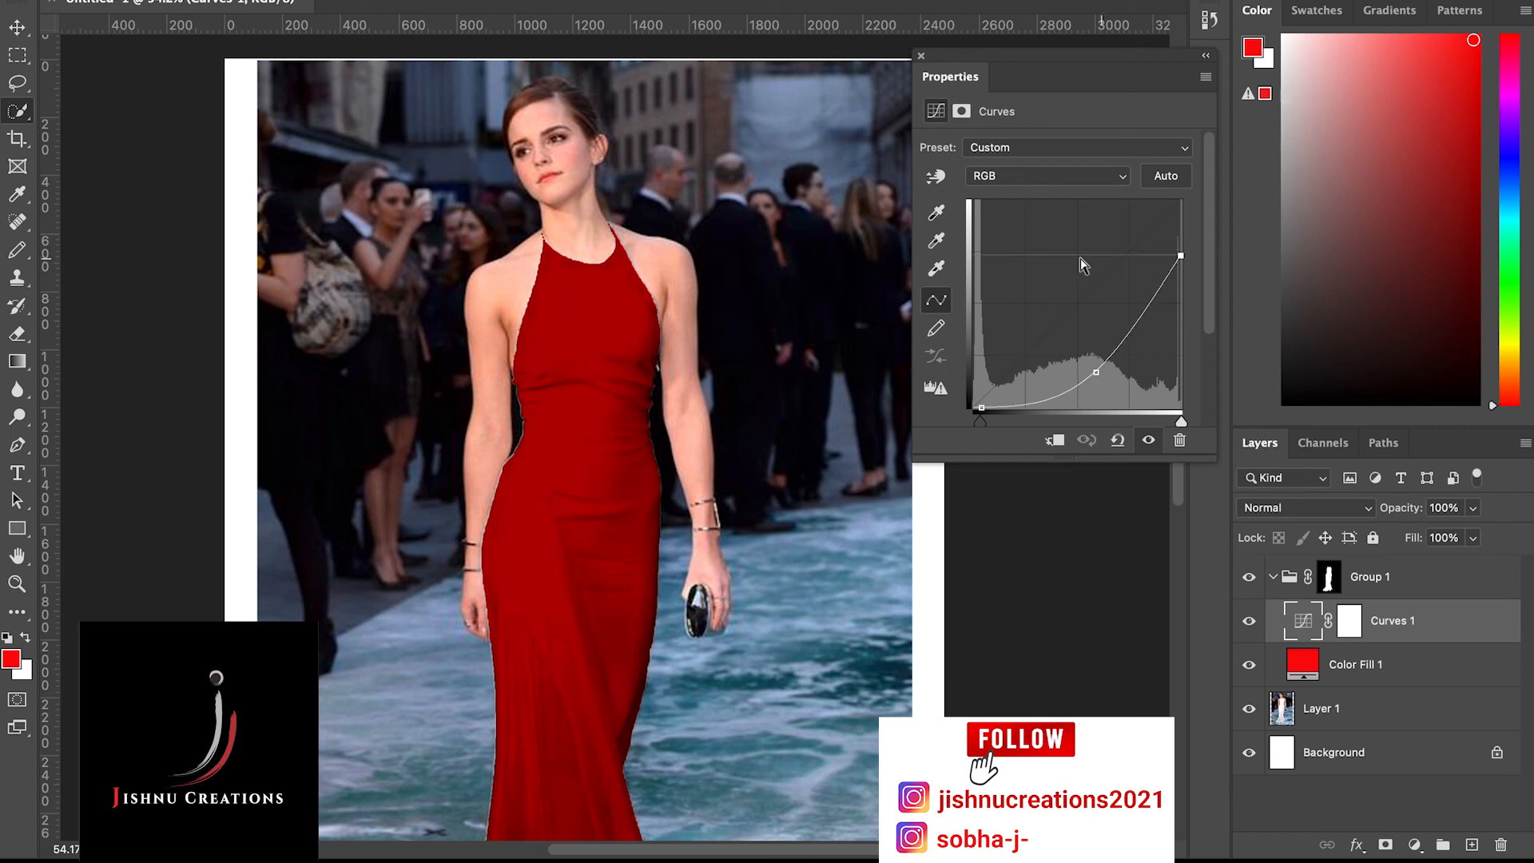
{"action": "scroll", "coordinate": [624, 437], "scroll_direction": "down", "scroll_amount": 2}
{"action": "scroll", "coordinate": [624, 437], "scroll_direction": "down", "scroll_amount": 3}
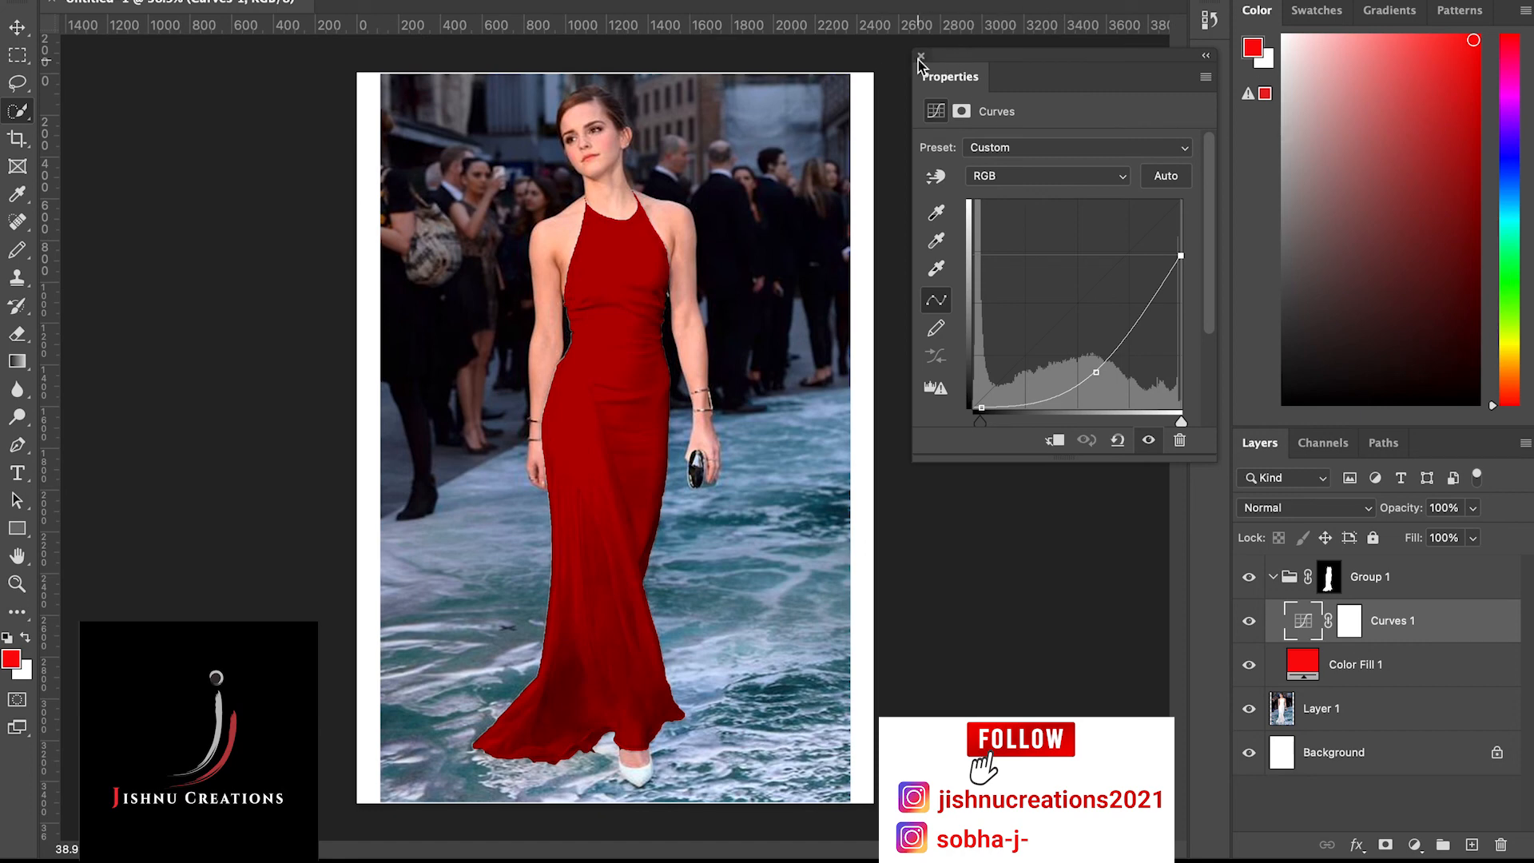
{"action": "left_click", "coordinate": [918, 59]}
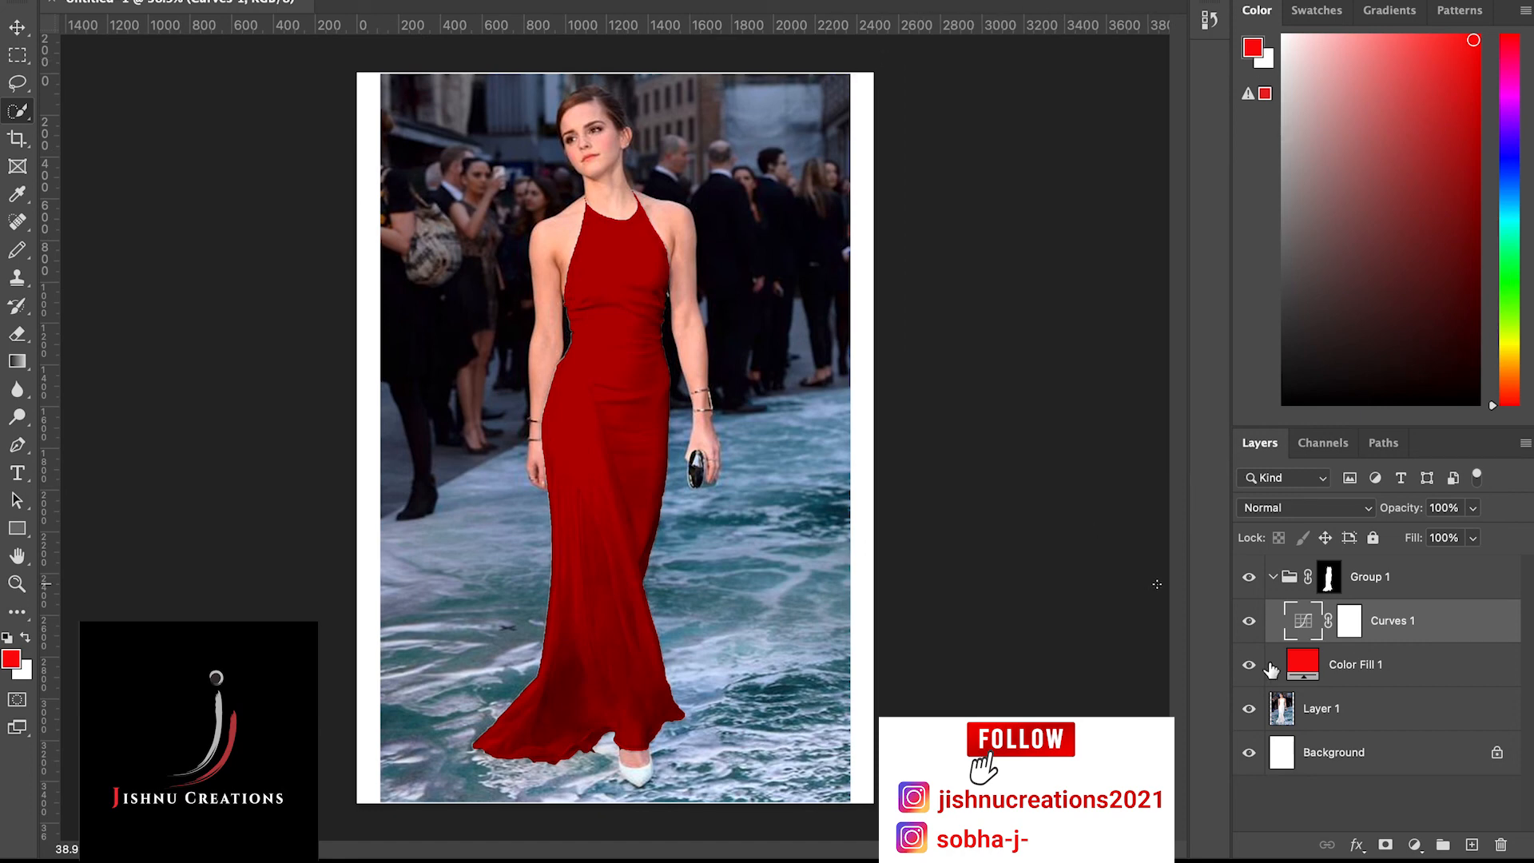
Hide and reshow the Curves 1 layer to compare the dress with and without the adjustment
{"action": "left_click", "coordinate": [1248, 623]}
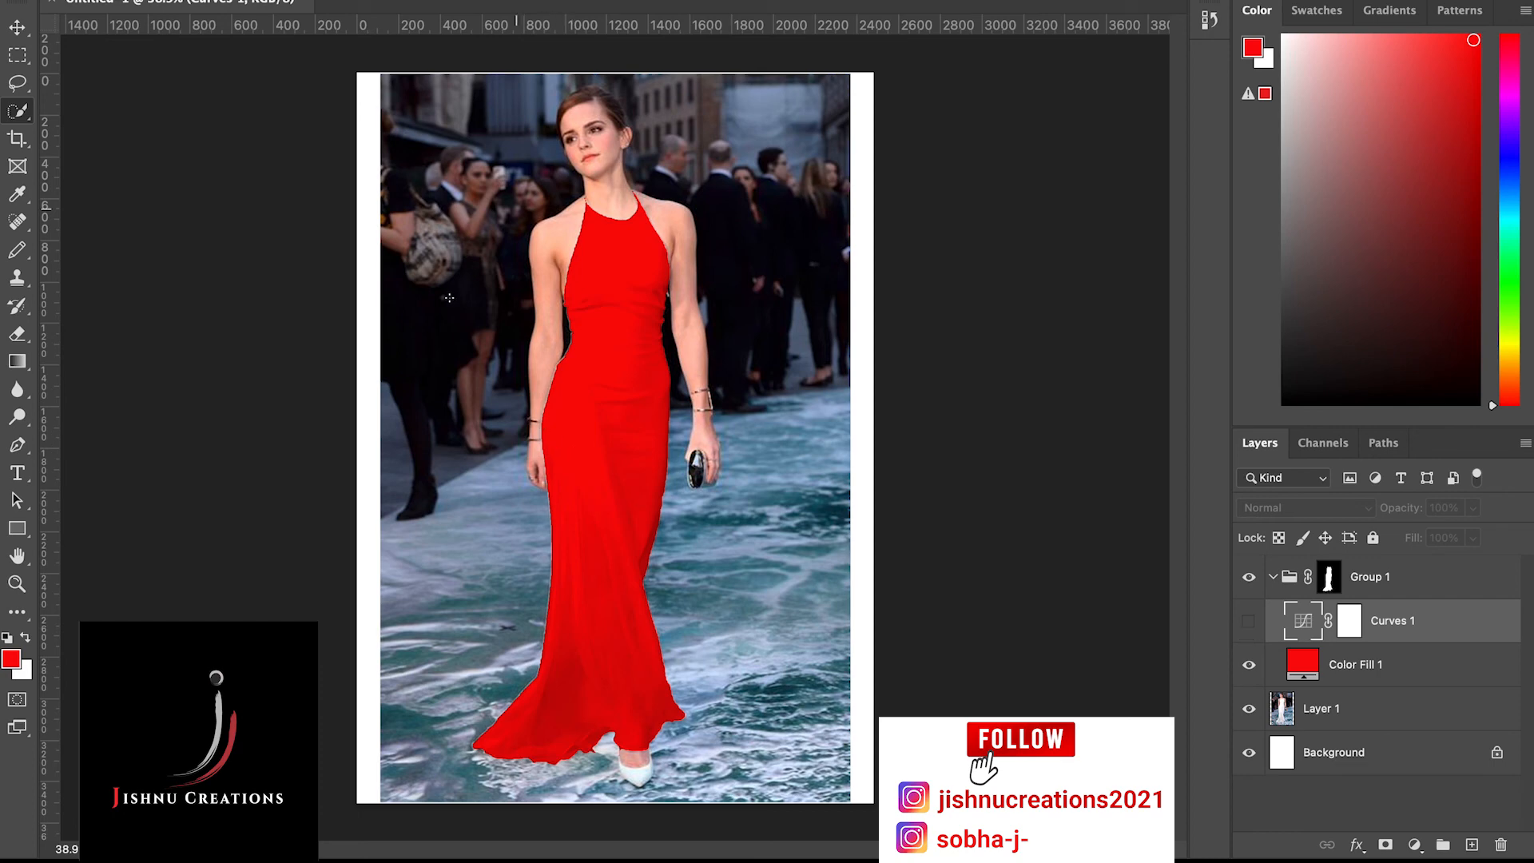
{"action": "scroll", "coordinate": [606, 321], "scroll_direction": "up", "scroll_amount": 3}
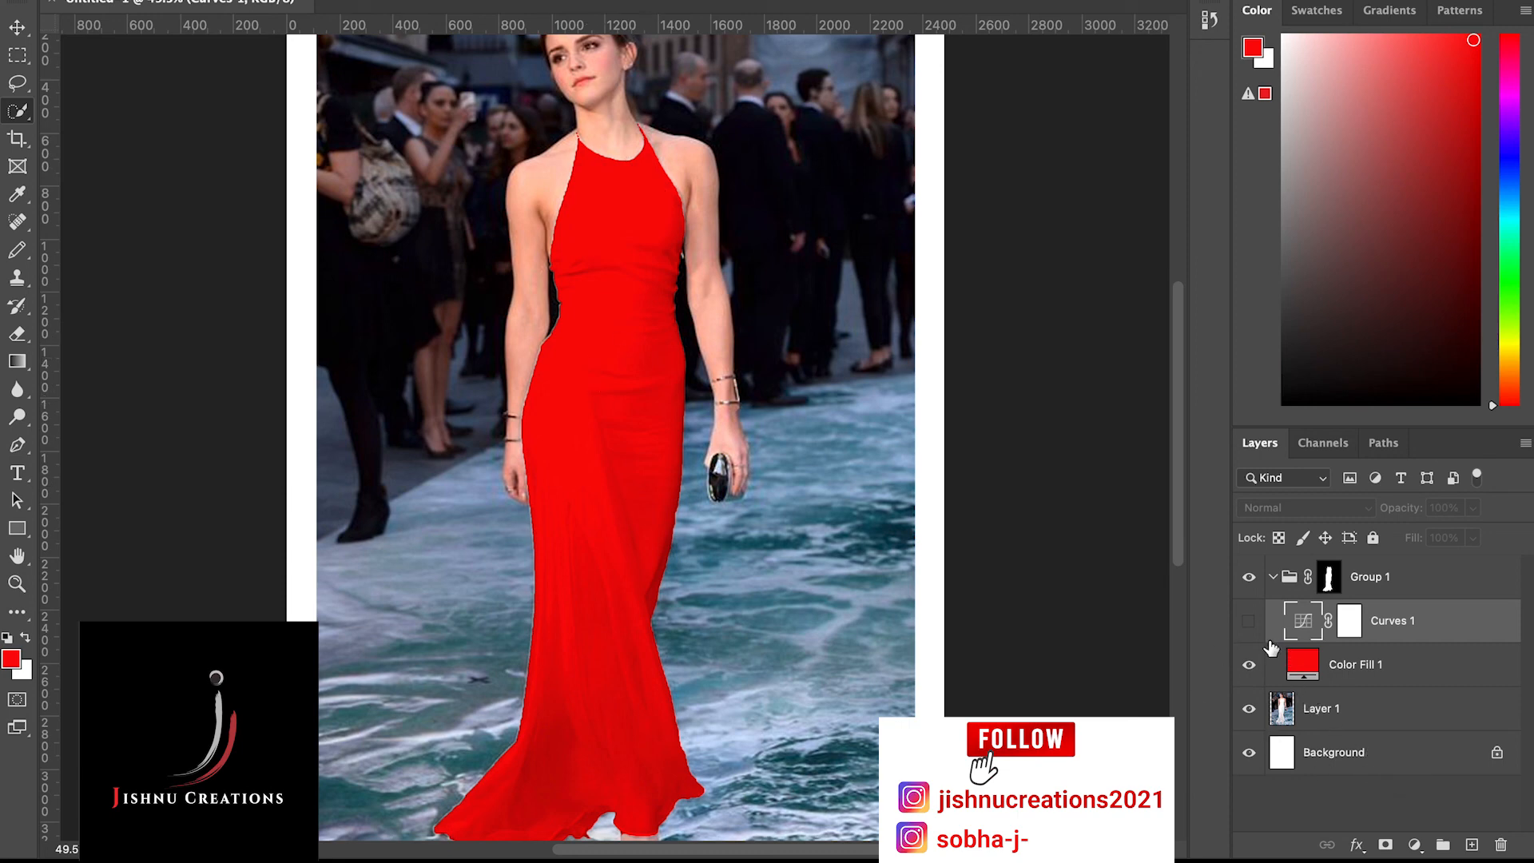
{"action": "left_click", "coordinate": [1249, 620]}
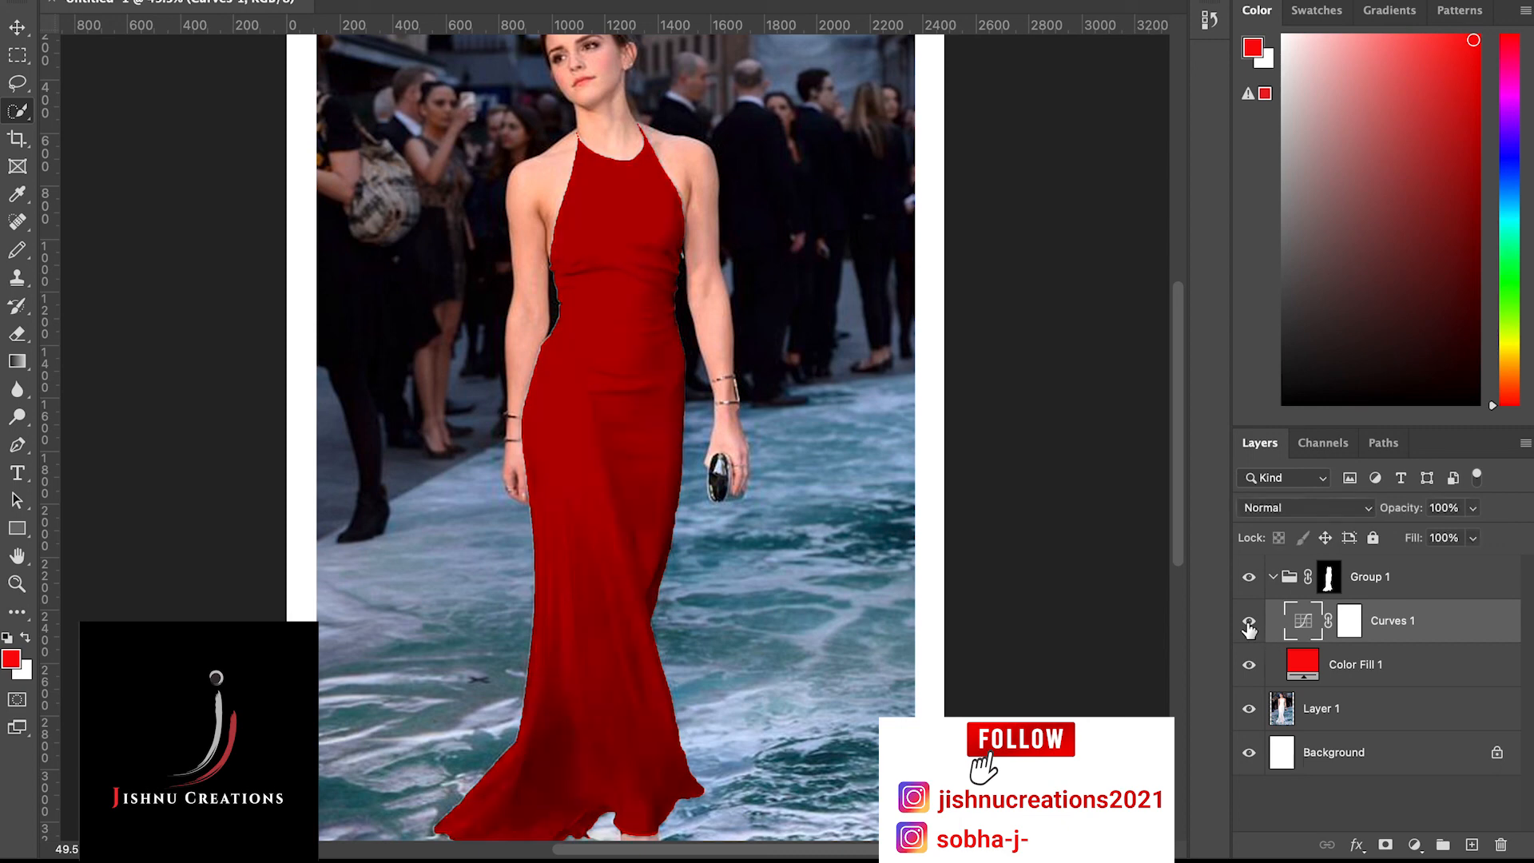
{"action": "scroll", "coordinate": [613, 429], "scroll_direction": "down", "scroll_amount": 3}
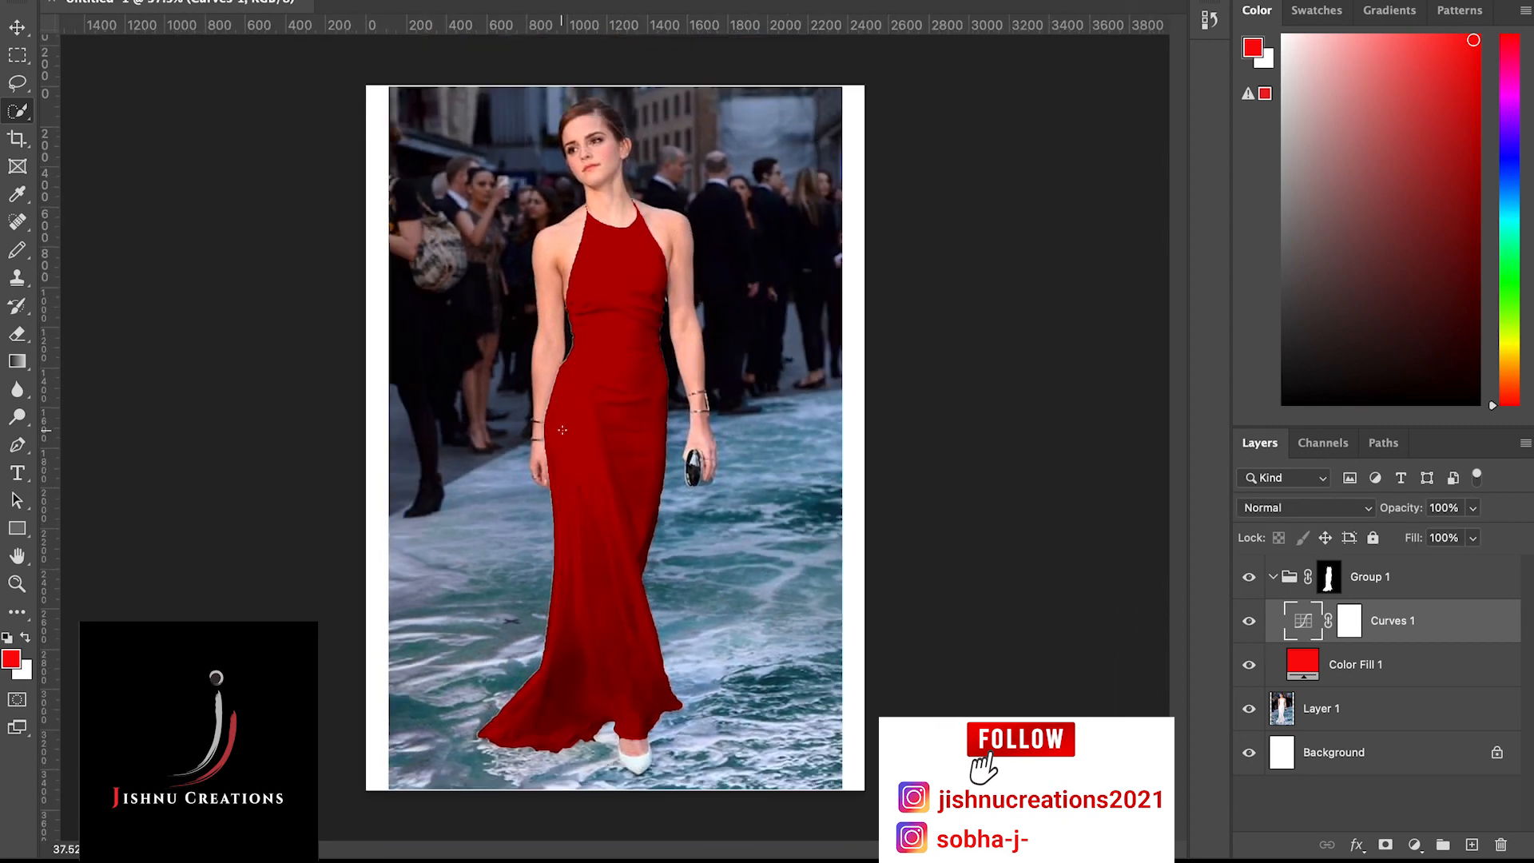
Reopen the Curves 1 adjustment and move the RGB curve's middle point lower and toward the highlights to strengthen the dress's fold shadows
{"action": "double_click", "coordinate": [1304, 622]}
{"action": "mouse_move", "coordinate": [1096, 372]}
{"action": "left_mouse_down"}
{"action": "mouse_move", "coordinate": [1034, 261]}
{"action": "mouse_move", "coordinate": [1095, 370]}
{"action": "mouse_move", "coordinate": [1074, 332]}
{"action": "mouse_move", "coordinate": [1080, 350]}
{"action": "left_mouse_up"}
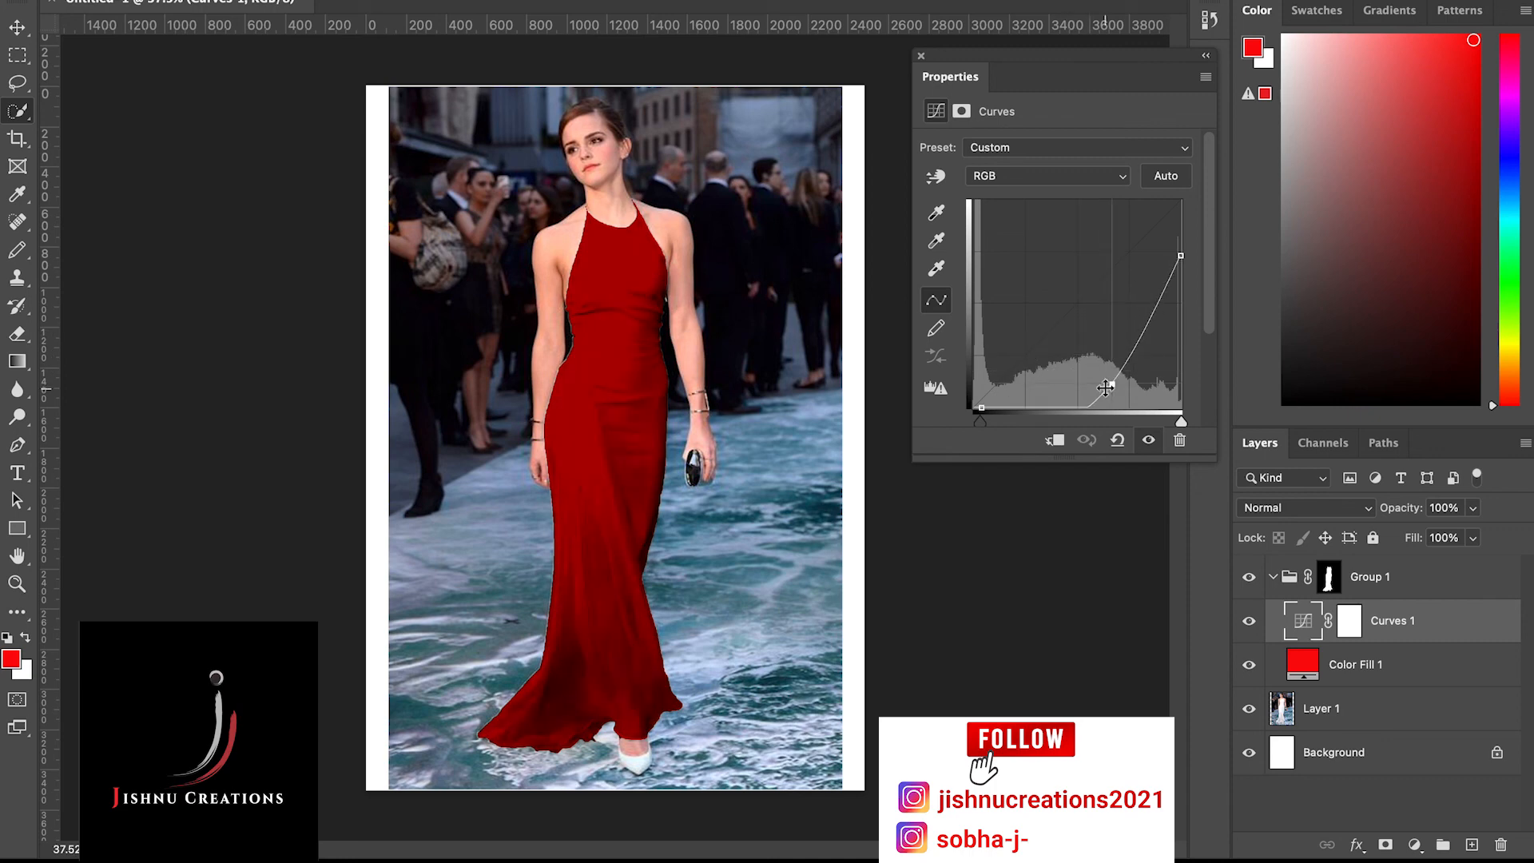
{"action": "left_click_drag", "start_coordinate": [1105, 388], "coordinate": [1112, 384]}
{"action": "left_click", "coordinate": [921, 56]}
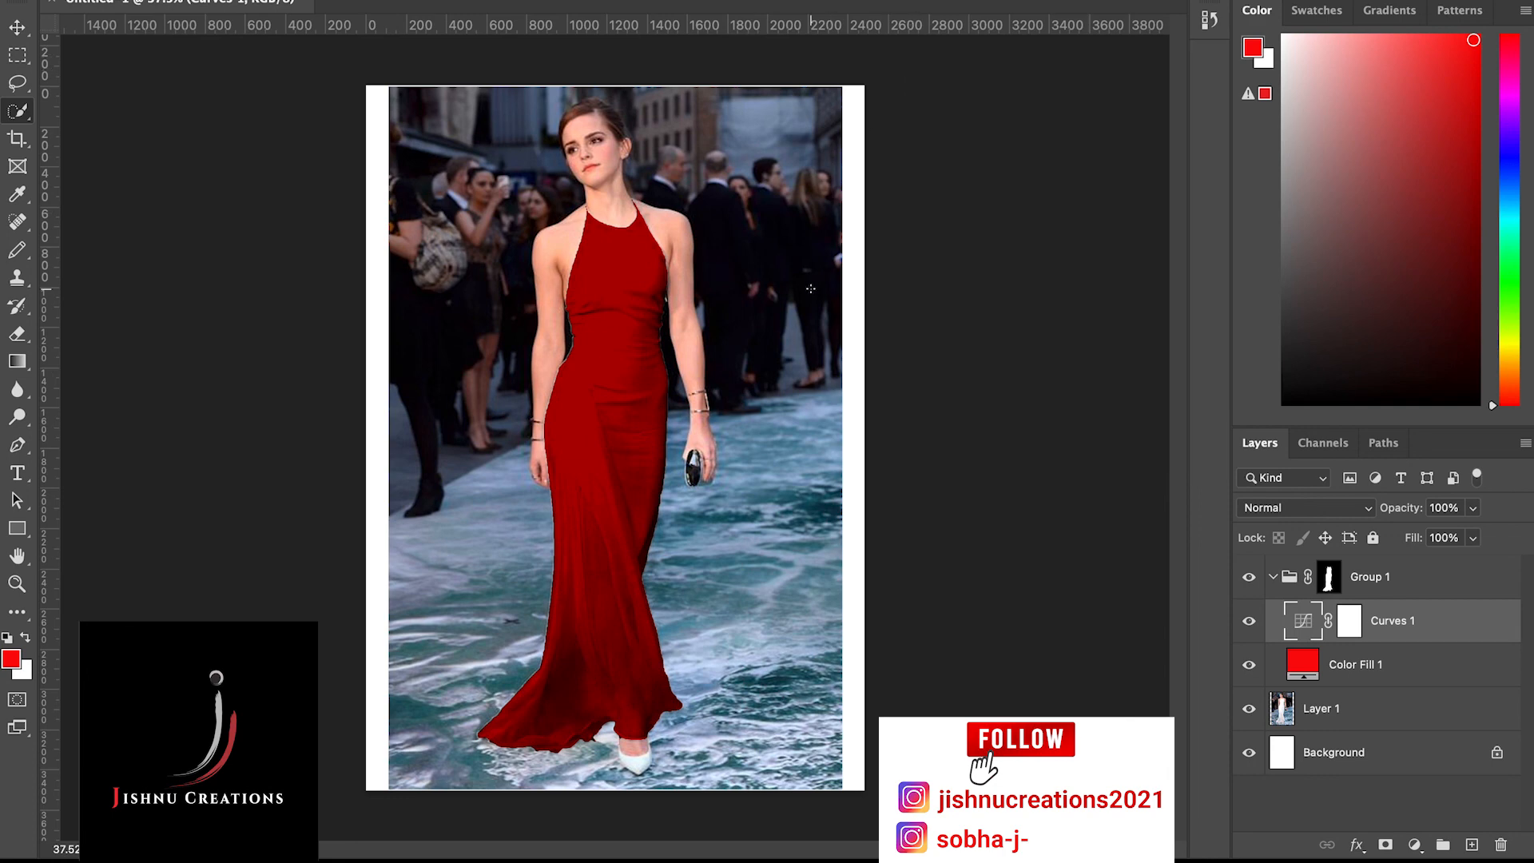